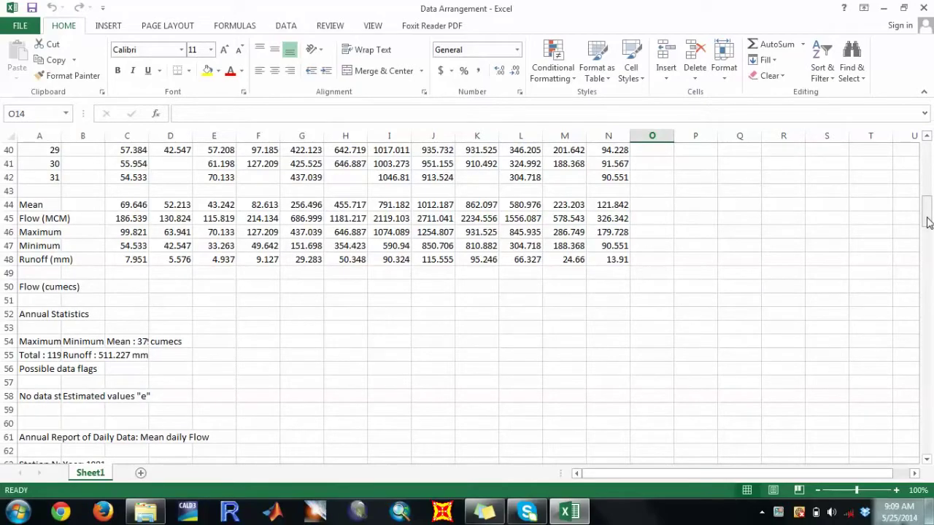
Step: Scroll Sheet1 and inspect the blank February day-30/31, April and June day-31 cells
drag(928, 223, 928, 330)
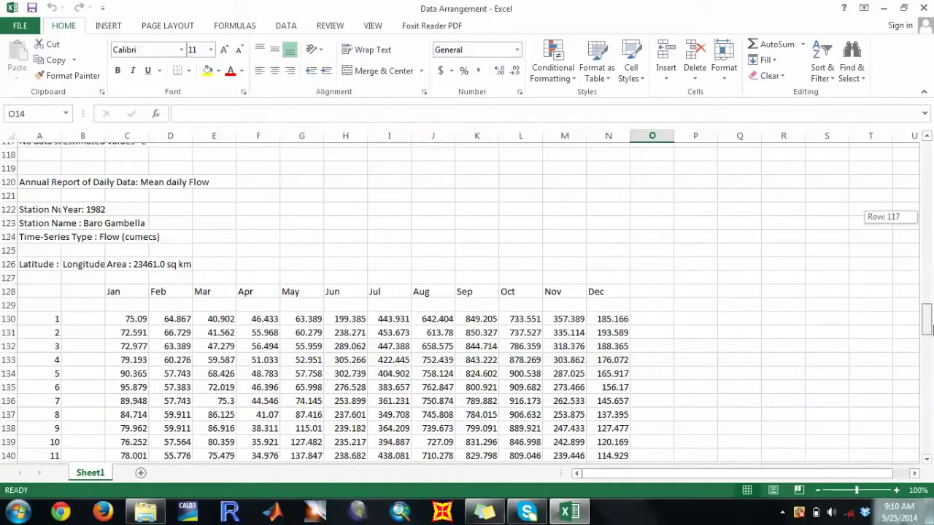
drag(928, 330, 927, 144)
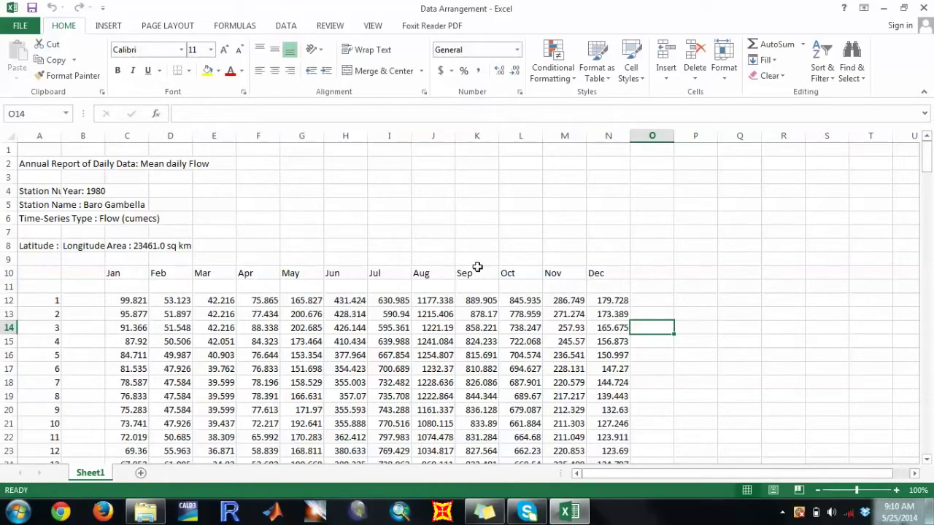
drag(932, 156, 931, 192)
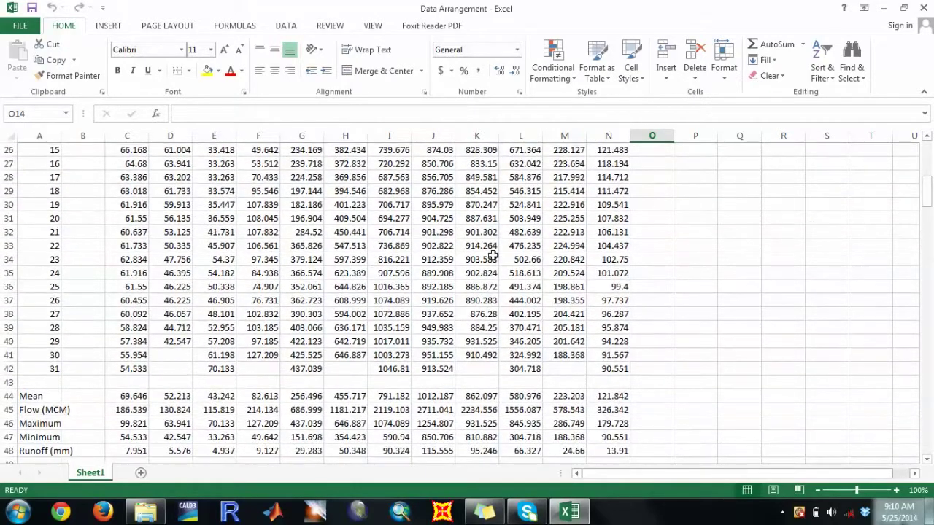
click(175, 355)
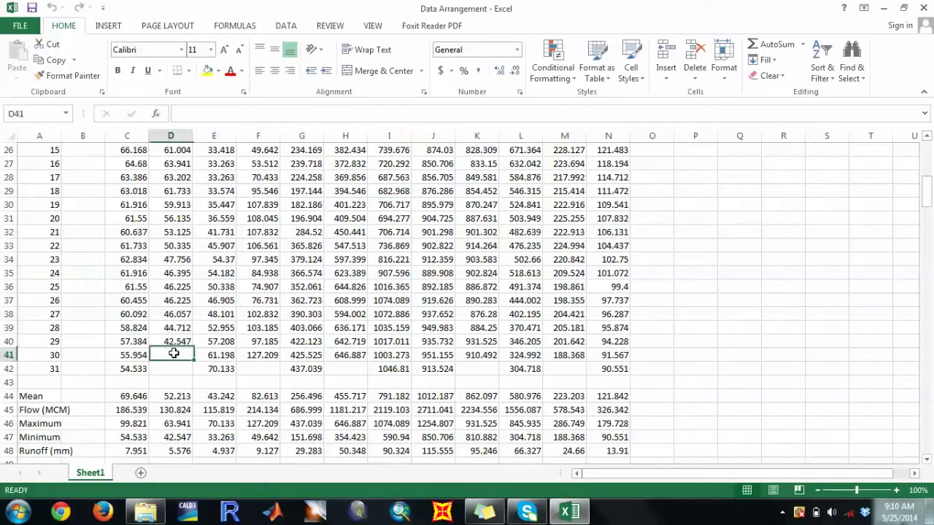
click(175, 368)
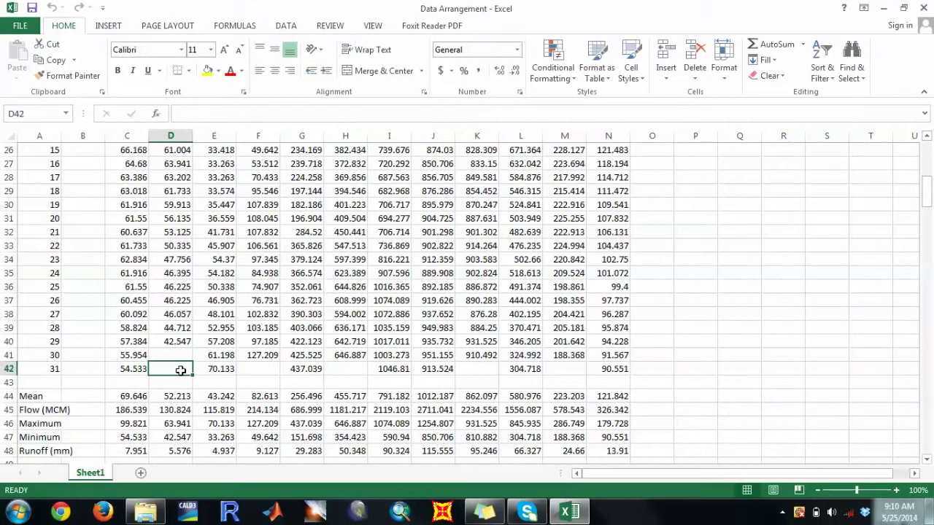
click(262, 366)
click(353, 366)
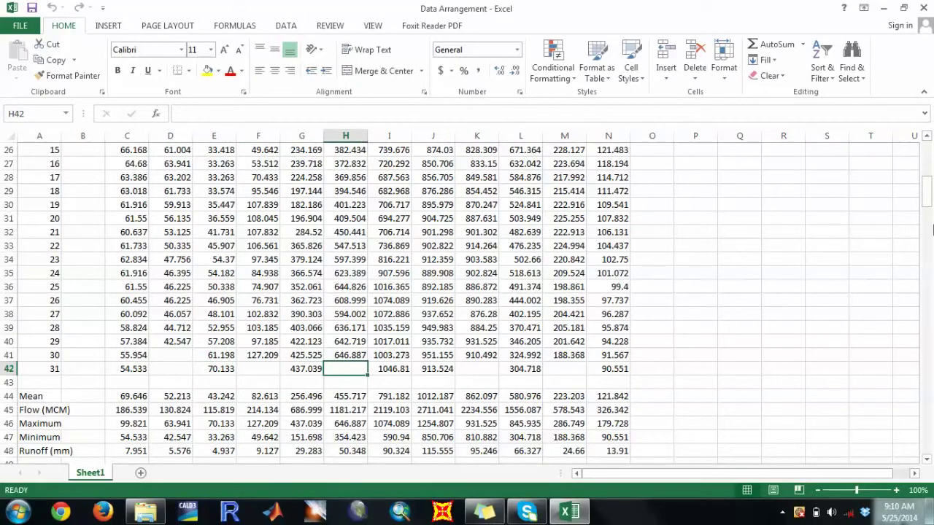
Step: Check the January Mean value and select the summary rows below the 1980 data
drag(929, 185, 928, 141)
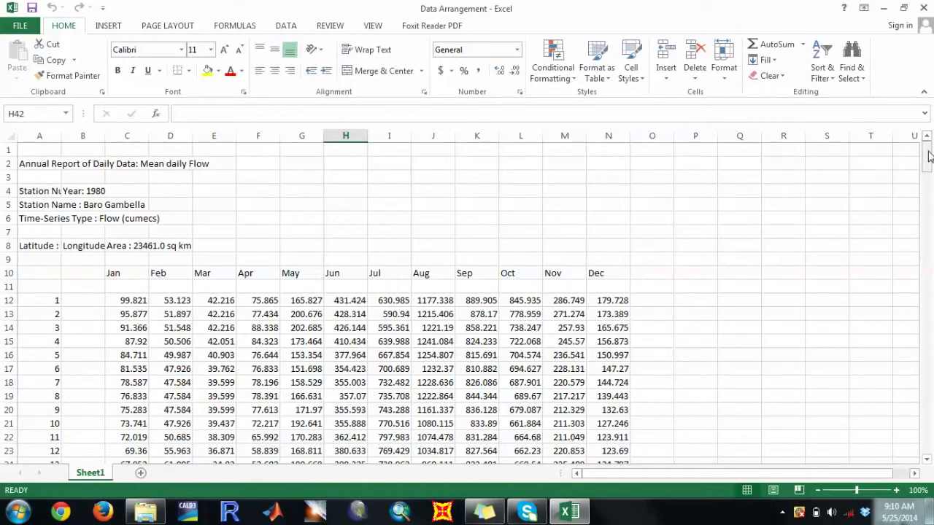
drag(928, 162, 928, 212)
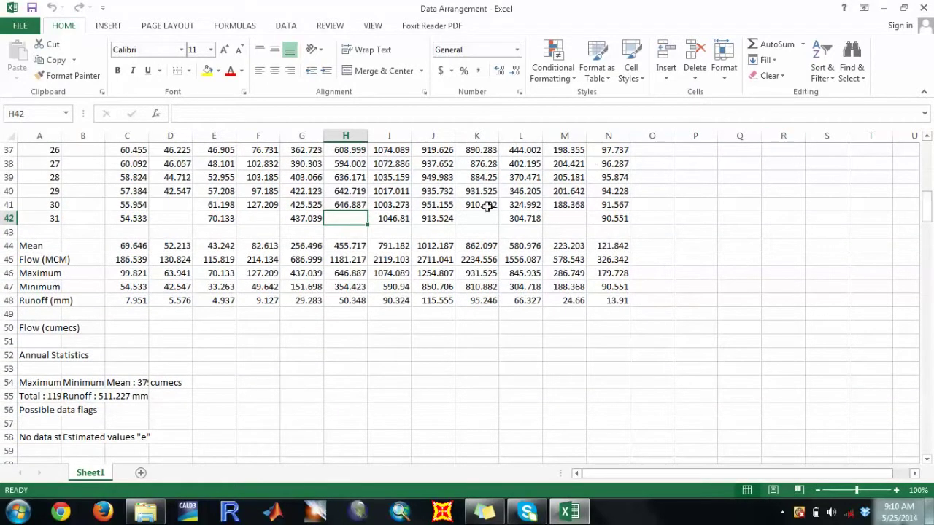
click(110, 246)
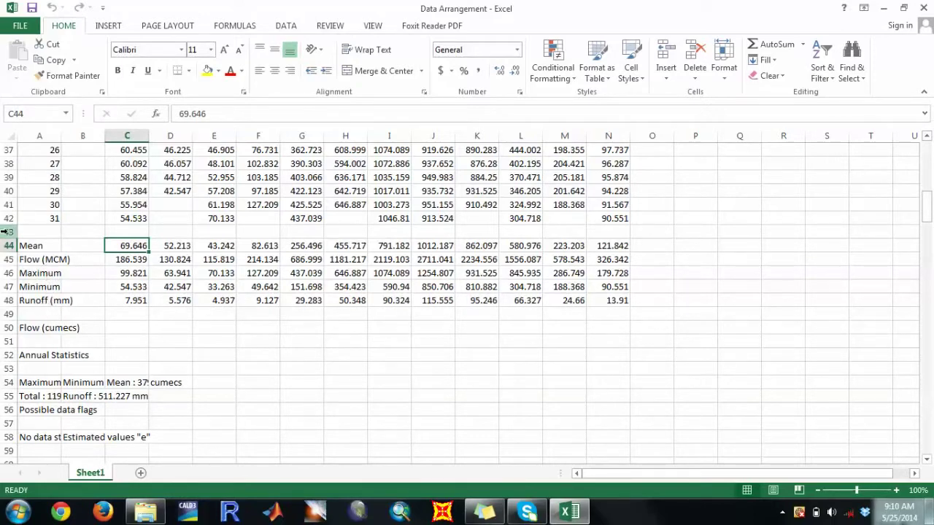
drag(4, 232, 65, 343)
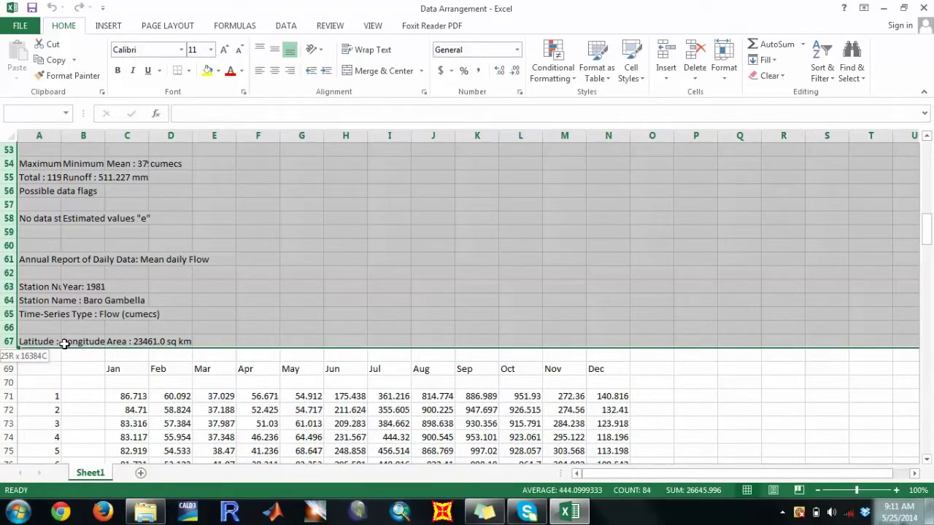
Step: Delete rows 43–70, the summary and header rows between the 1980 and 1981 data
drag(64, 343, 69, 382)
right_click(75, 355)
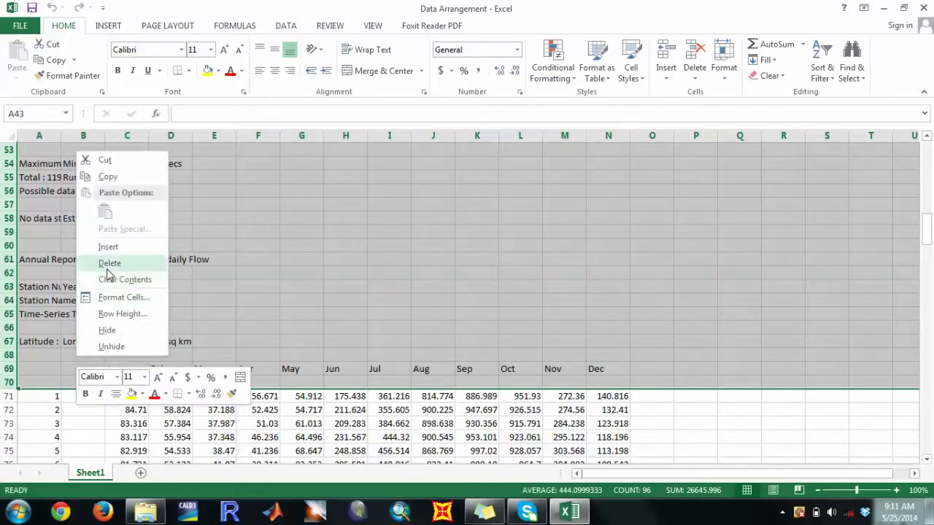
click(110, 263)
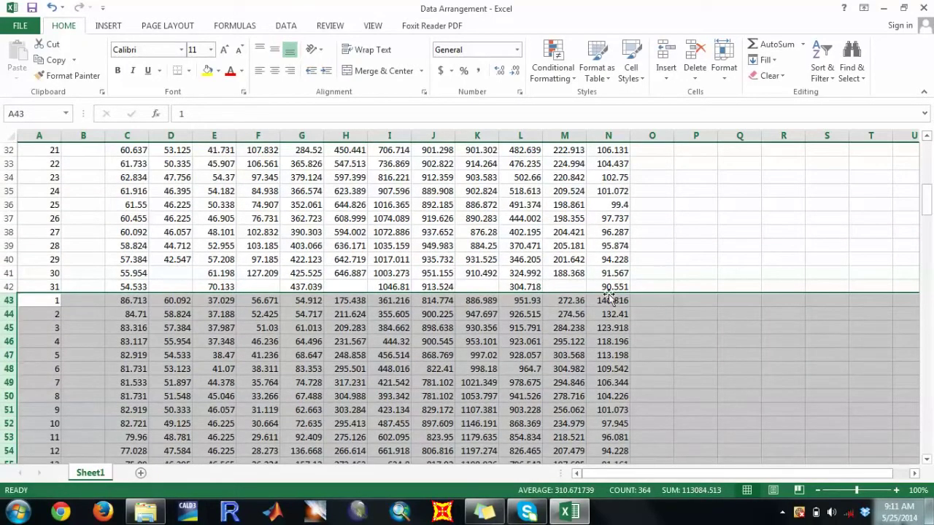
Step: Insert a blank column at A for the year
click(667, 282)
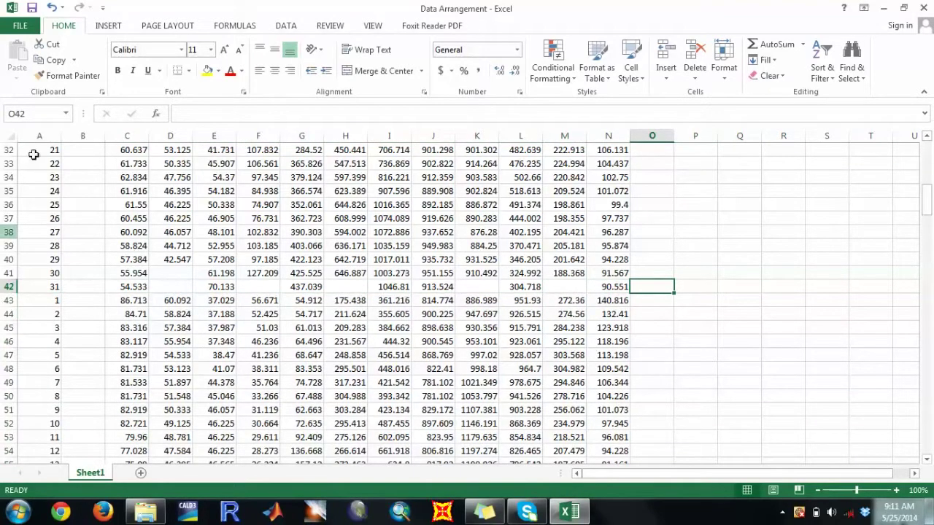
click(44, 131)
right_click(45, 135)
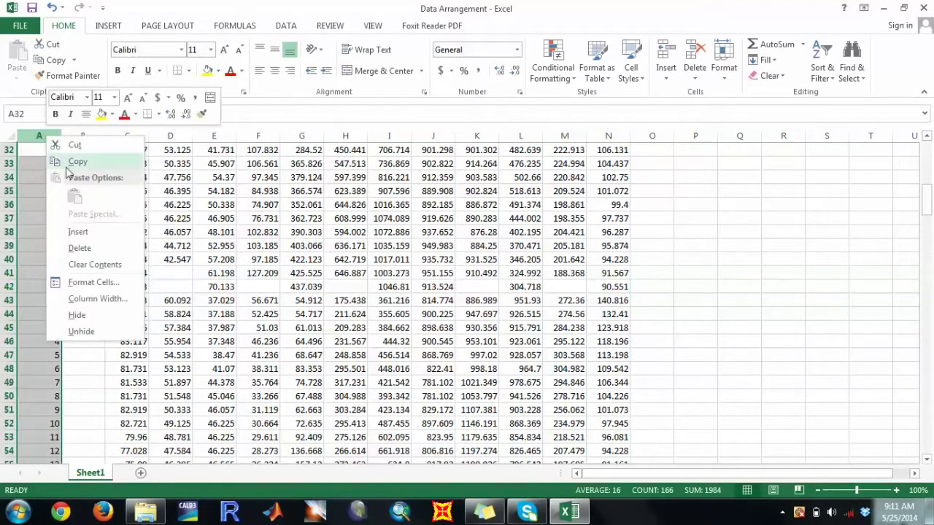
click(84, 231)
Step: Enter 1980 in A12 and fill it down the 1980 daily rows
drag(927, 198, 927, 149)
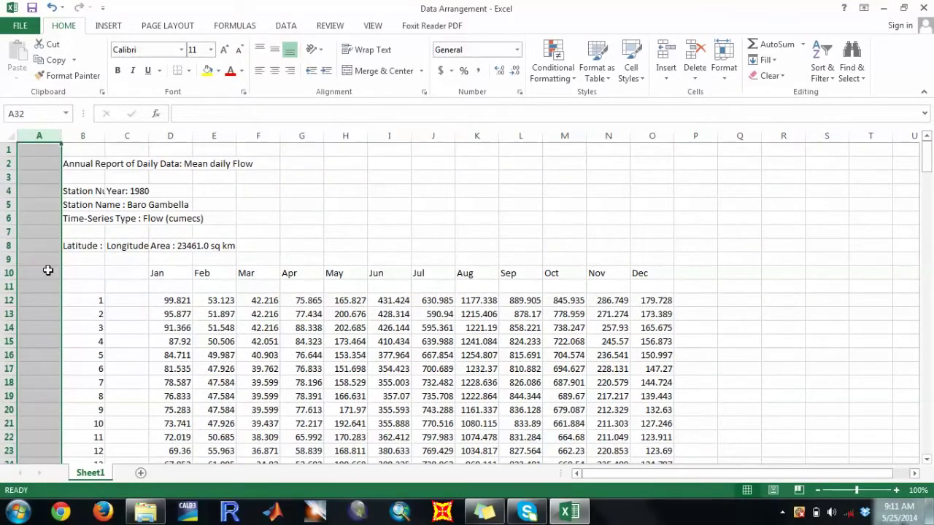
click(41, 311)
text(19)
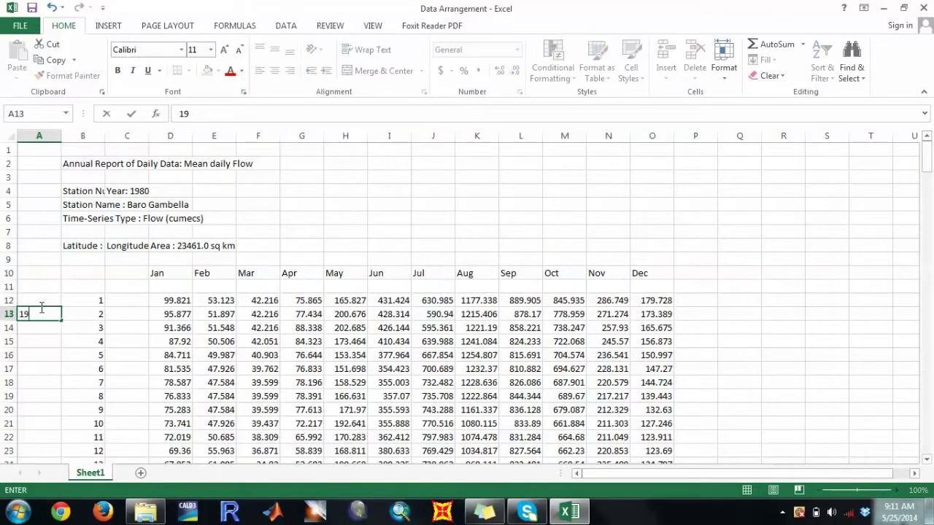
text(80)
click(42, 312)
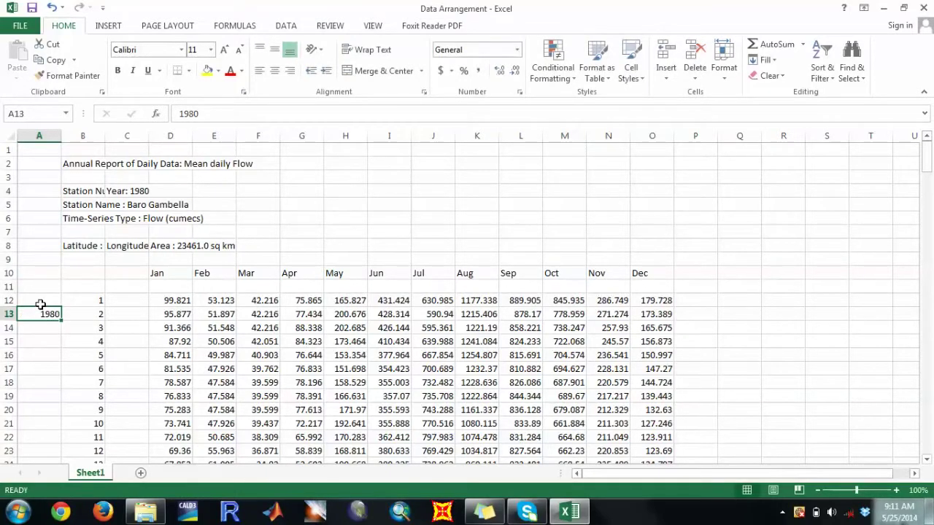
drag(42, 307, 70, 442)
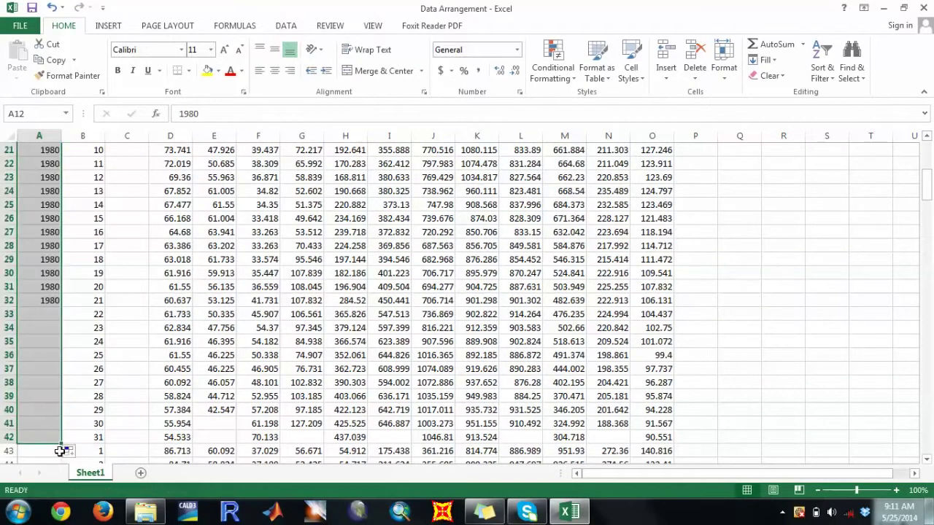
Step: Enter 1981 in A43, fill it down the 1981 rows, and select the header rows above 1982
click(49, 452)
text(1981)
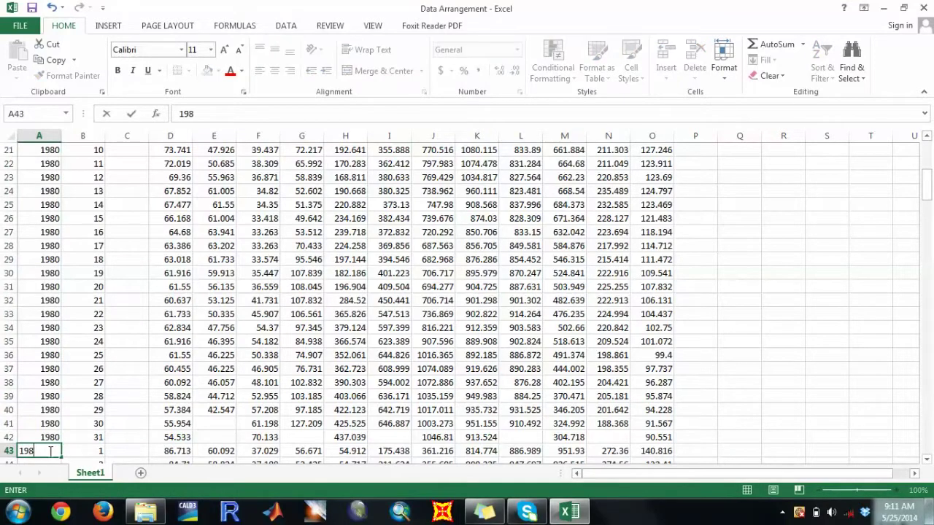
click(73, 450)
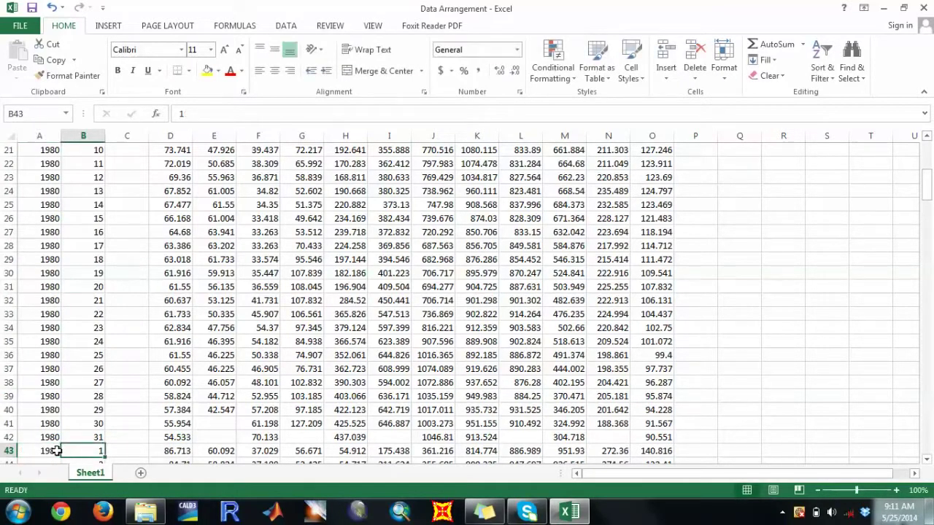
click(56, 454)
mouse_move(60, 457)
mouse_down()
mouse_move(70, 478)
mouse_move(68, 452)
mouse_up()
drag(10, 451, 95, 363)
Step: Delete the rows between the 1981 and 1982 data and fill year 1982 down its block
right_click(99, 316)
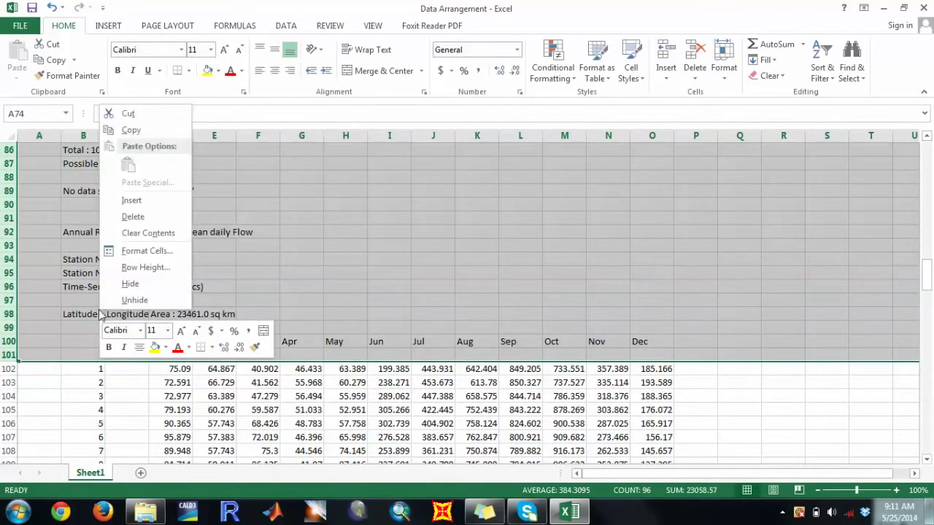
click(147, 223)
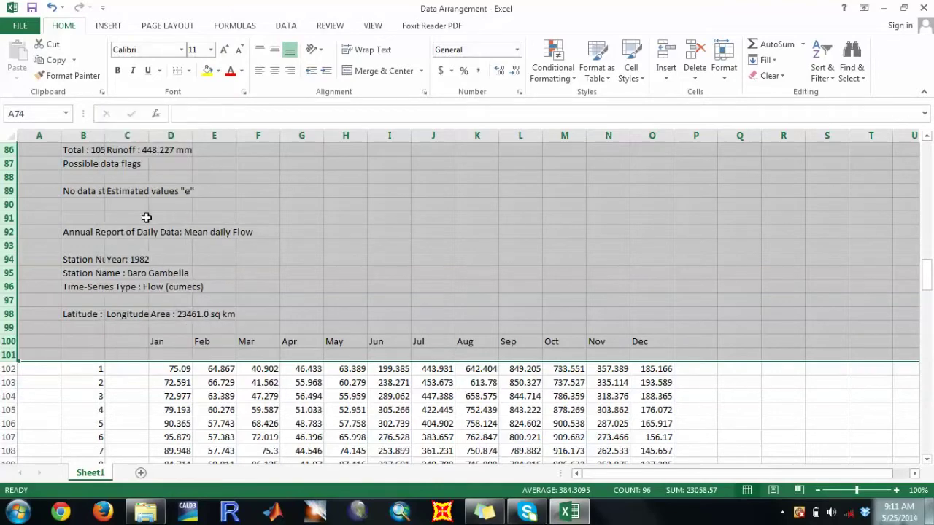
click(38, 302)
text(1982)
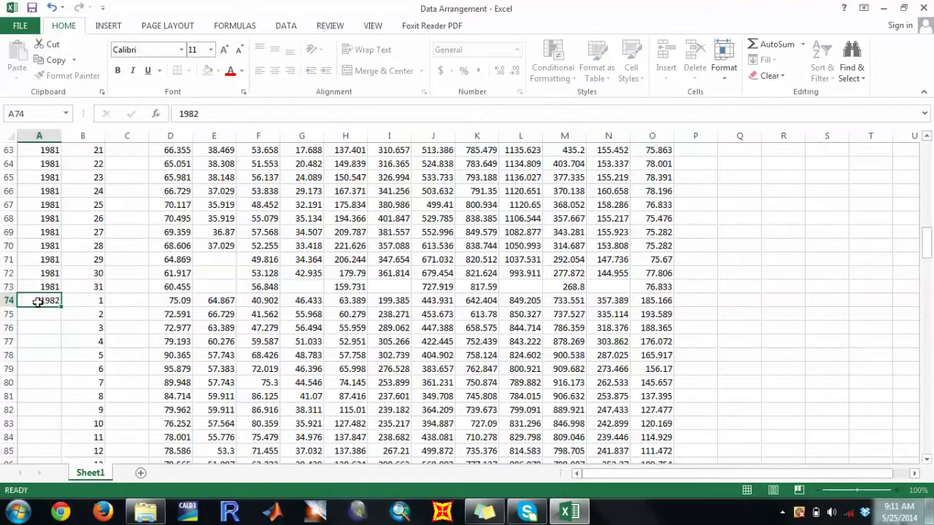
key(Return)
click(43, 301)
double_click(63, 309)
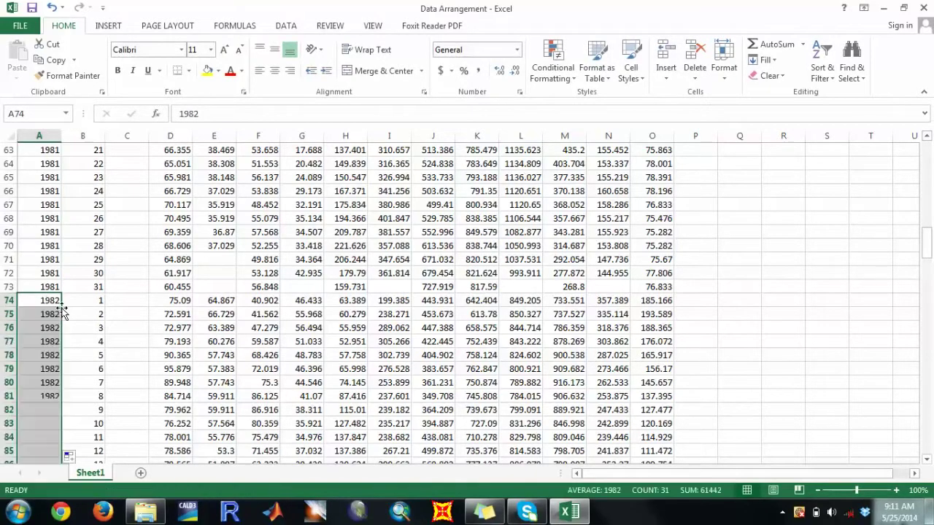
Step: Delete the rows between the 1982 and 1983 data and fill year 1983 down its block
drag(928, 252, 928, 303)
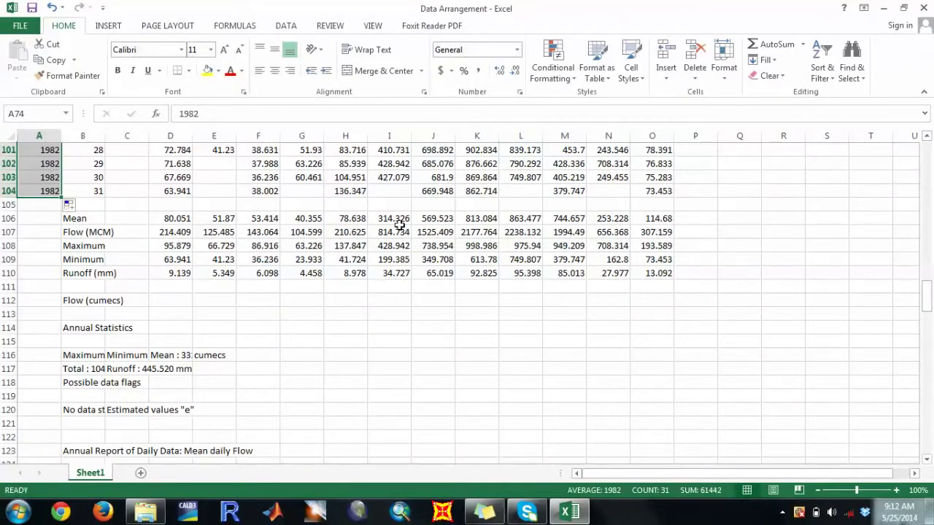
drag(11, 204, 169, 336)
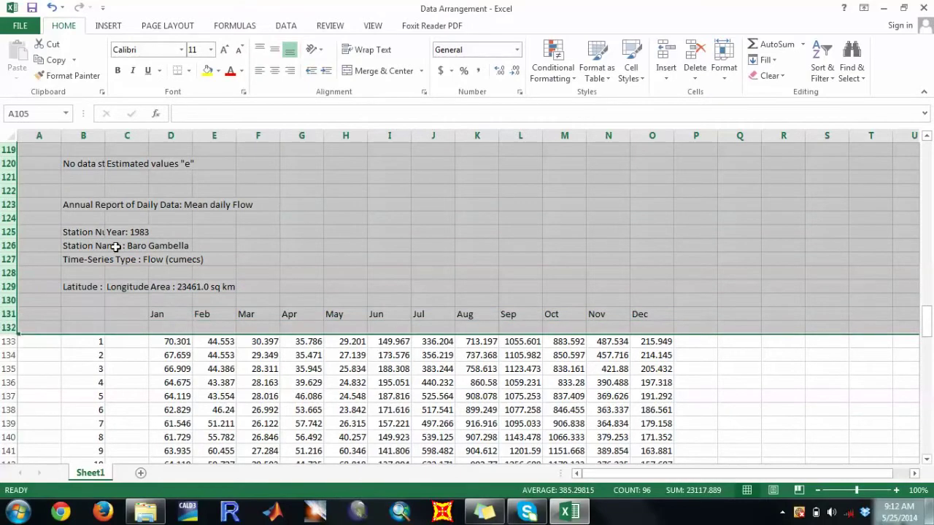
right_click(115, 247)
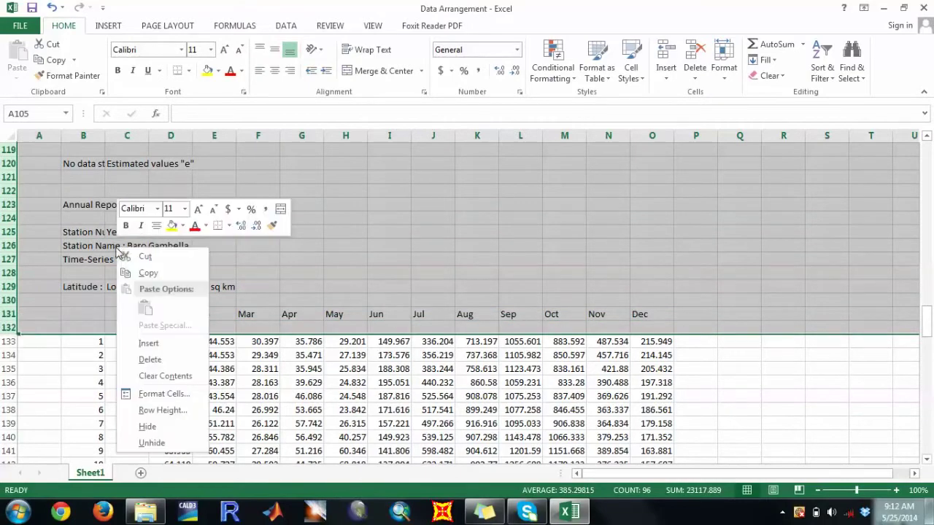
click(162, 362)
click(36, 302)
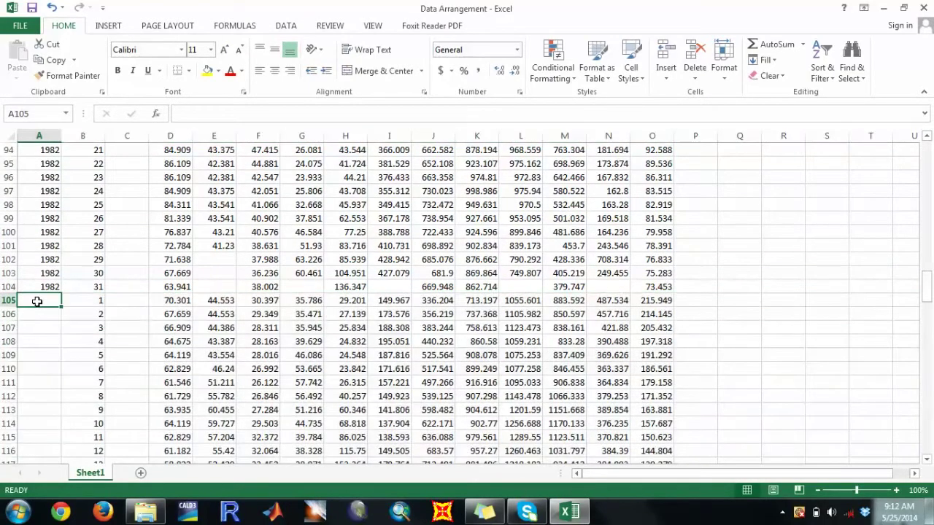
text(1983)
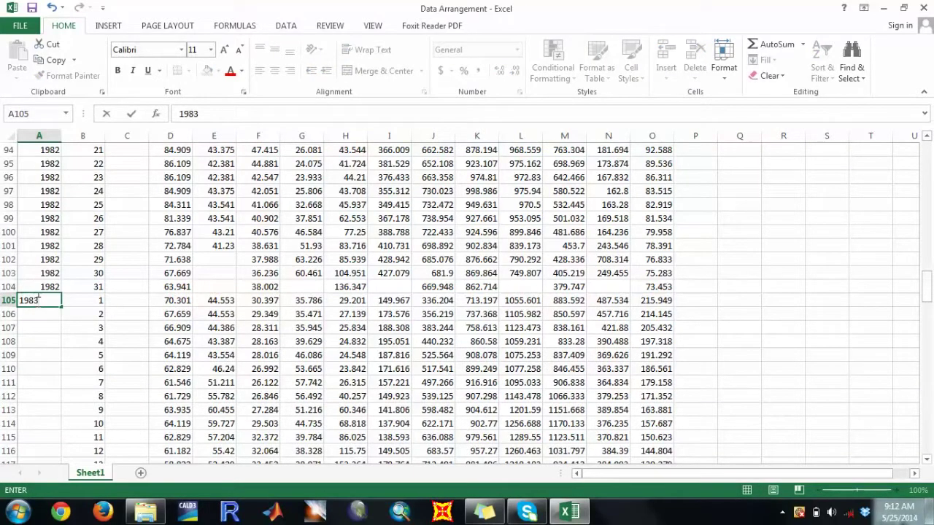
key(Return)
click(42, 299)
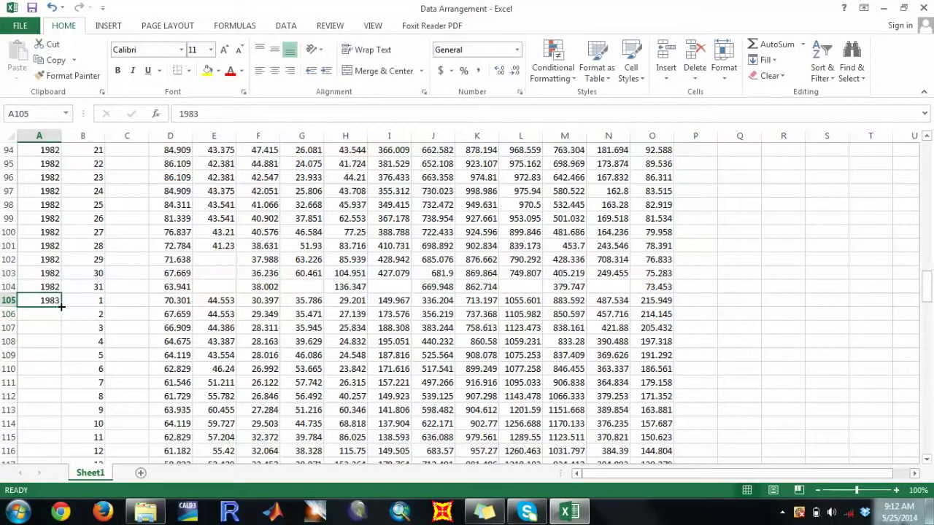
double_click(62, 307)
Step: Delete rows 136–142 with the Mean, Flow, Maximum, Minimum and Runoff summaries
drag(925, 295, 929, 340)
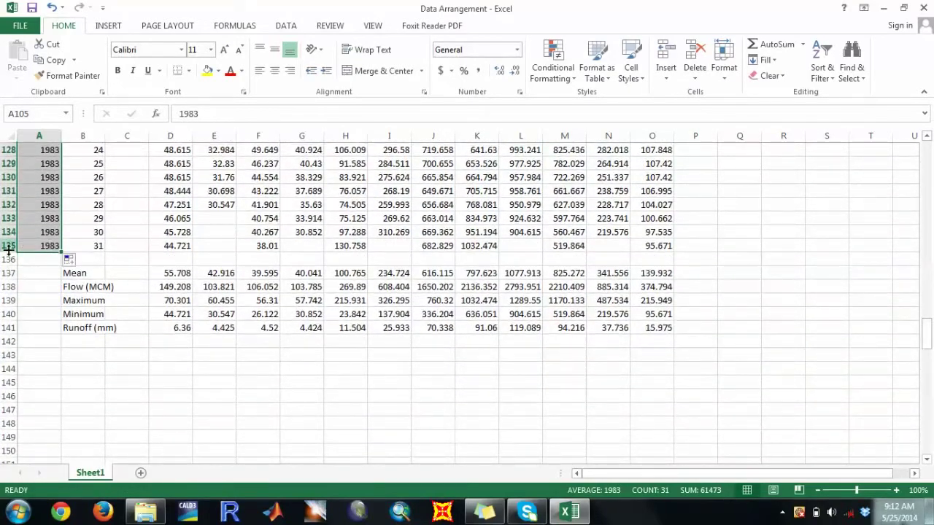
drag(9, 259, 22, 343)
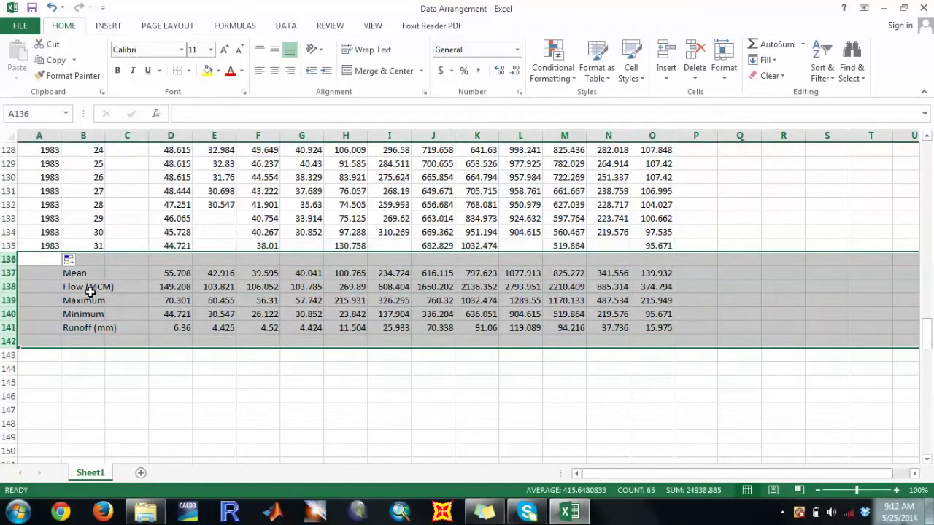
right_click(95, 292)
click(147, 201)
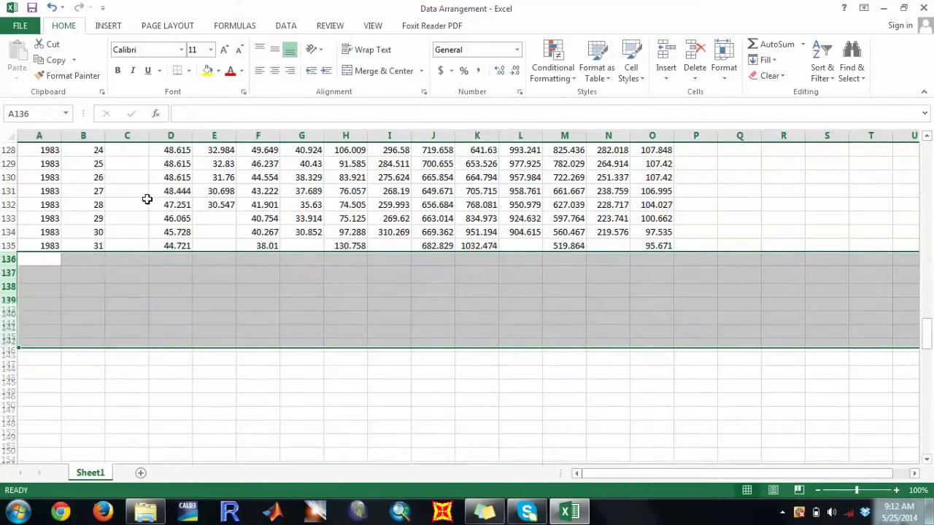
click(283, 276)
drag(926, 333, 925, 146)
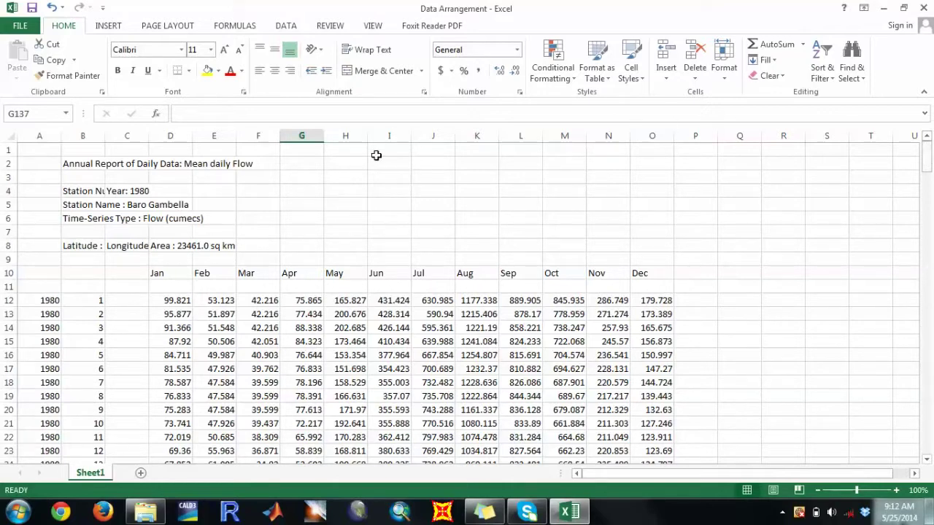
click(134, 304)
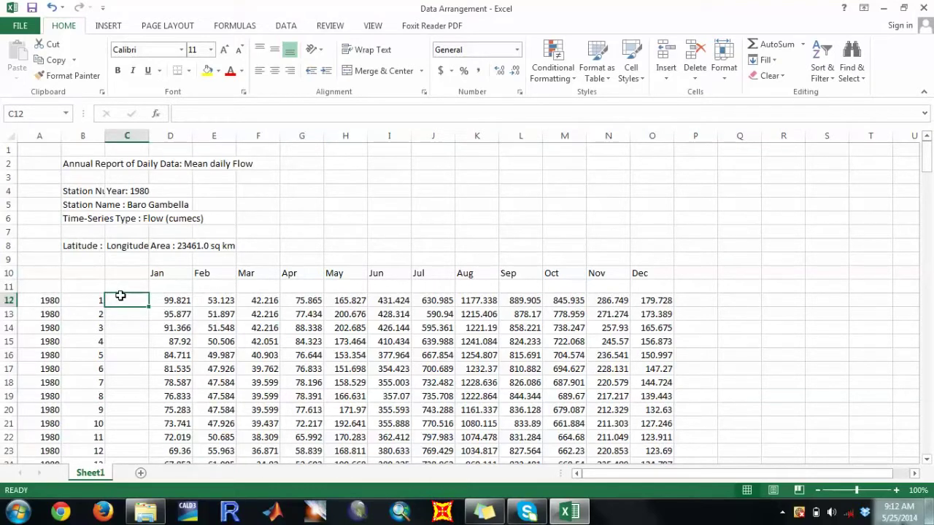
Step: Enter =A12+1/100 in C12 and copy it down to row 27
text(=)
click(41, 300)
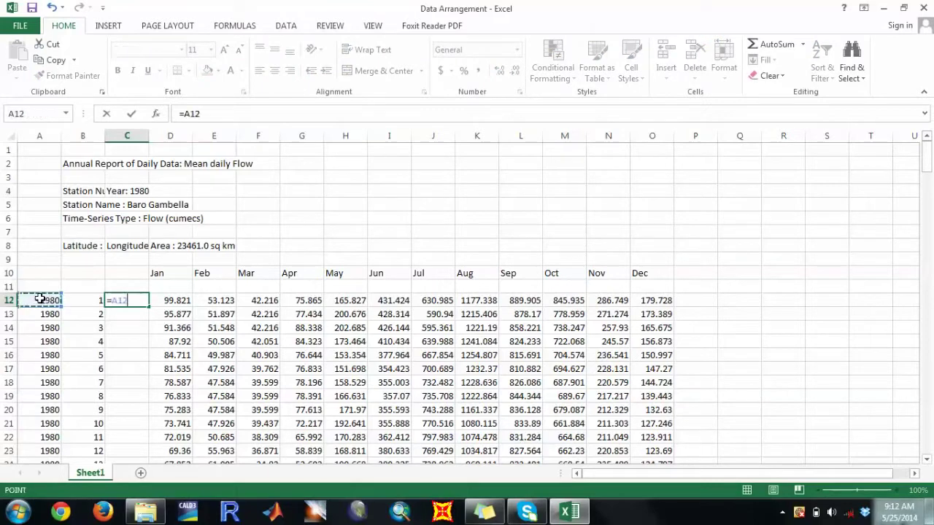
text(+)
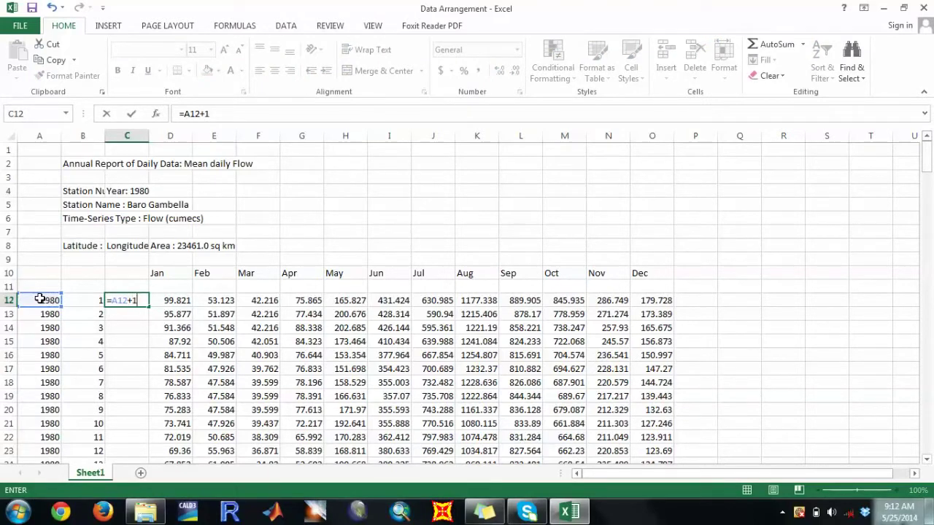
text(1/100)
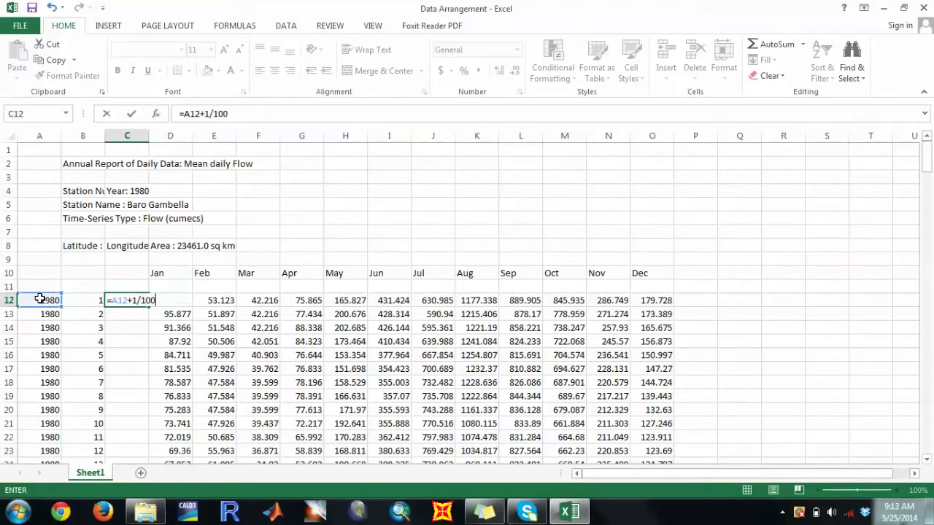
key(Return)
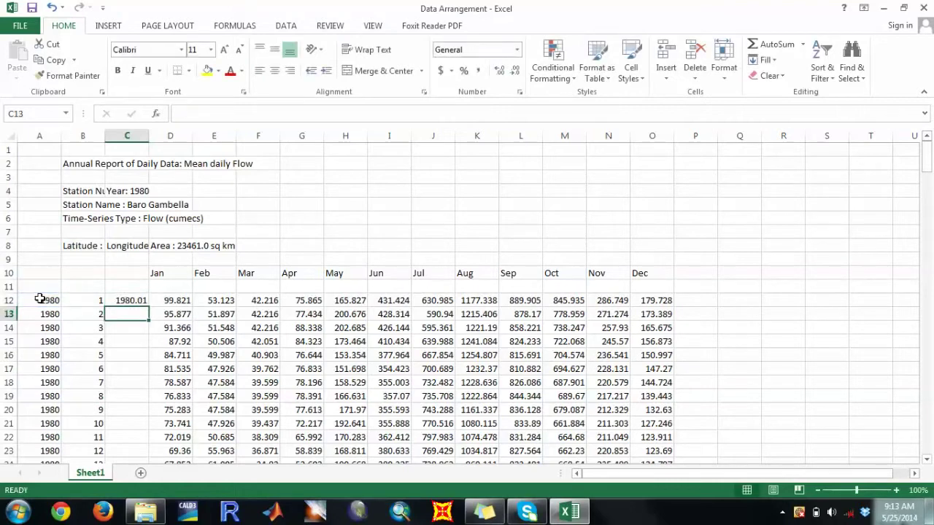
click(125, 301)
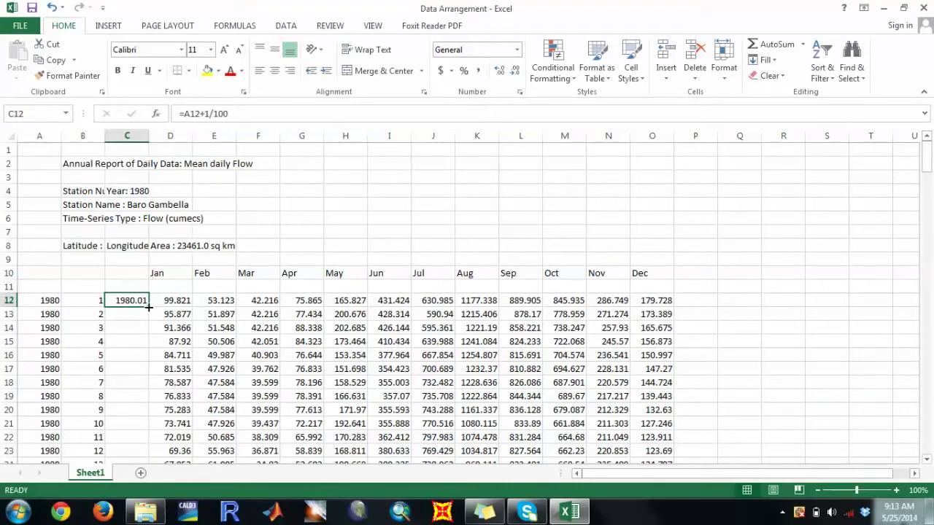
drag(148, 307, 153, 389)
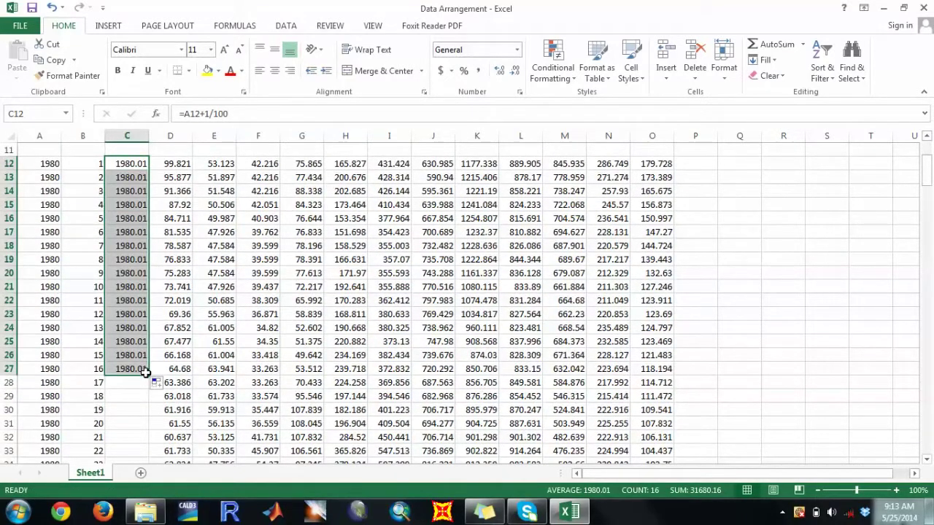
click(141, 178)
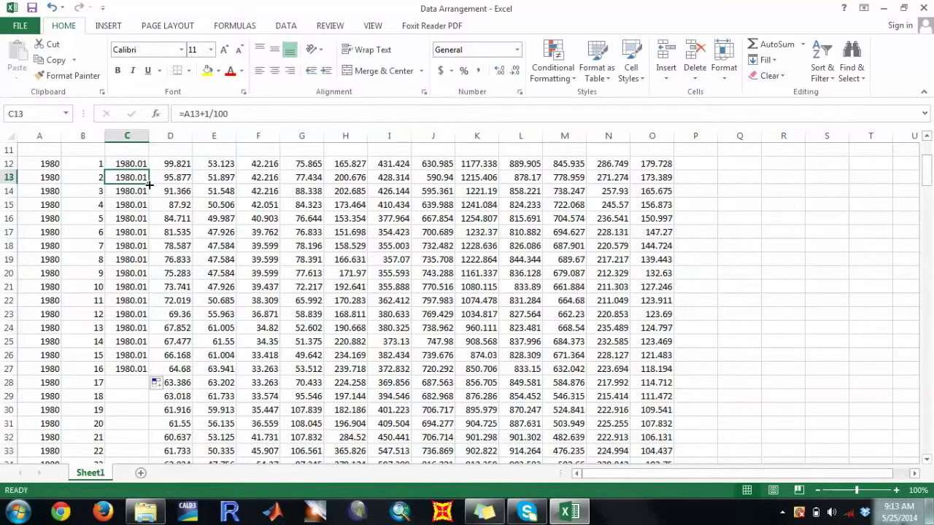
double_click(149, 184)
Step: Correct C12 to =A12+B12/100 and fill it down the whole data range
double_click(128, 165)
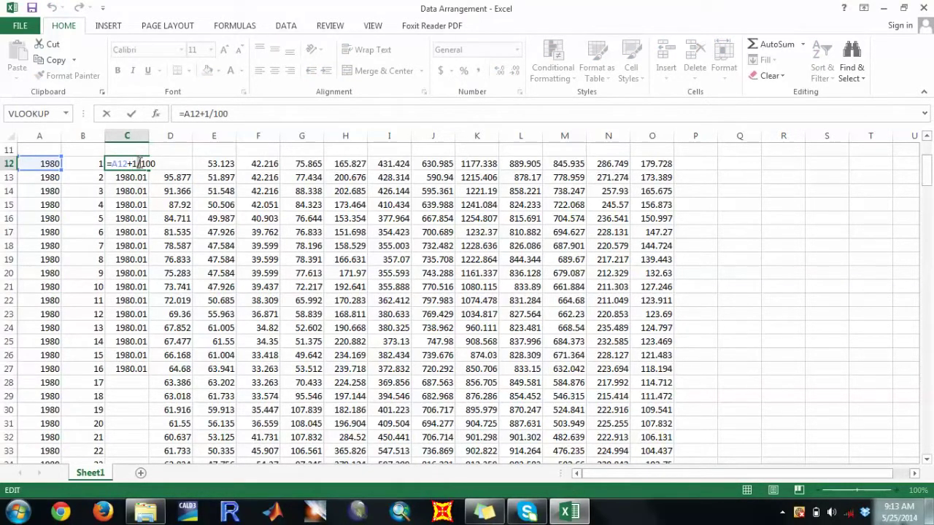
key(BackSpace)
click(78, 169)
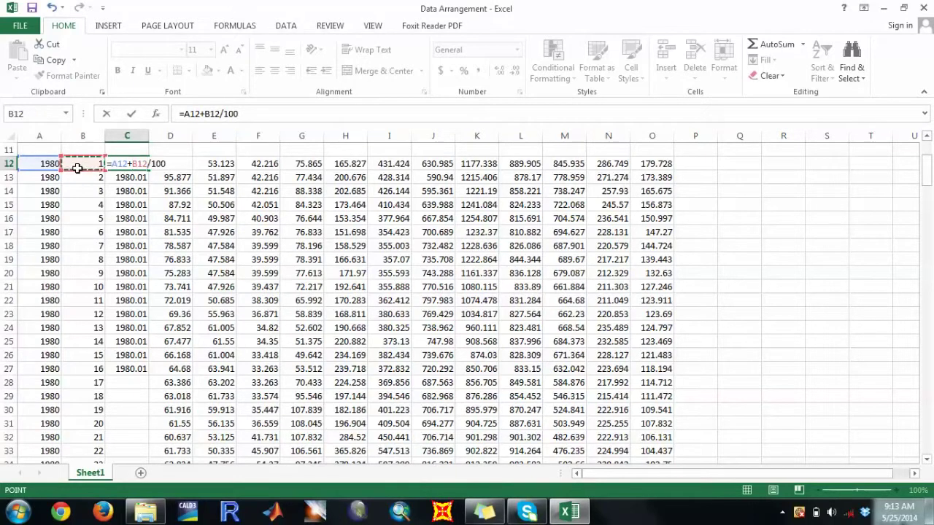
key(Return)
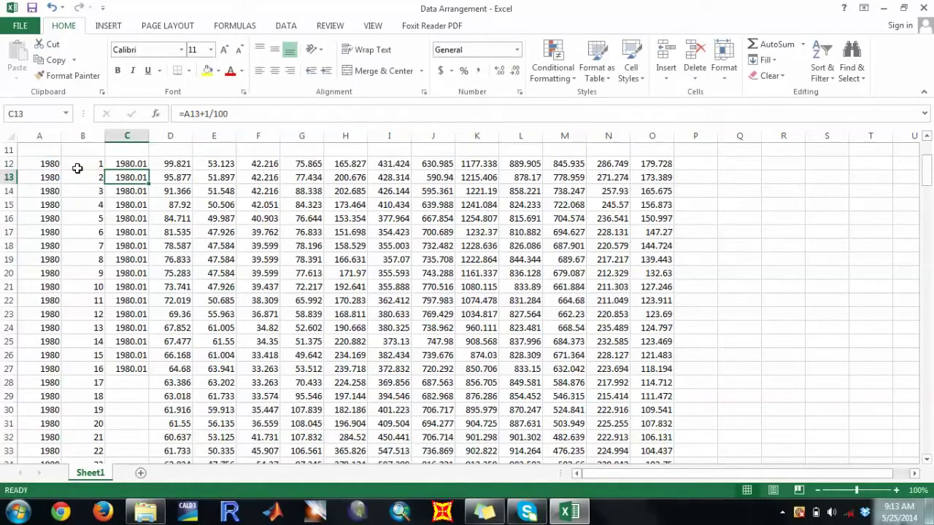
click(140, 163)
drag(149, 170, 148, 371)
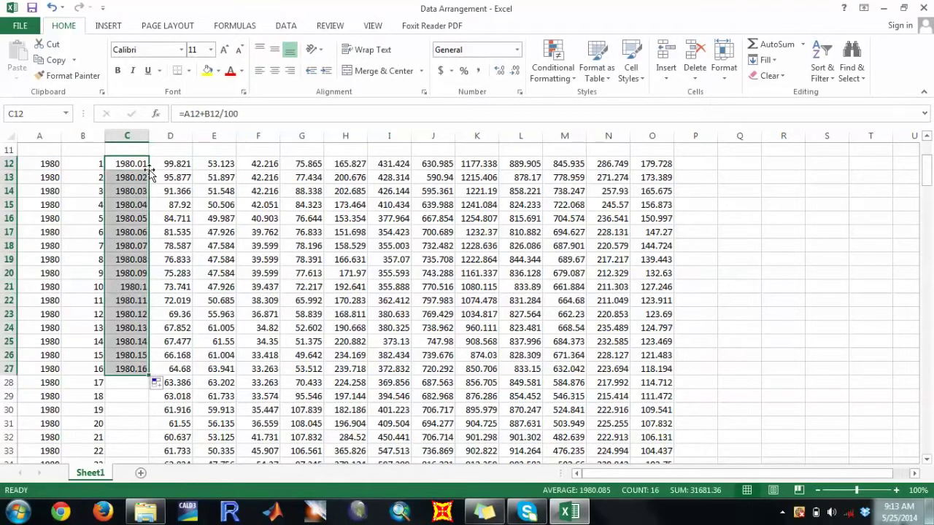
double_click(149, 376)
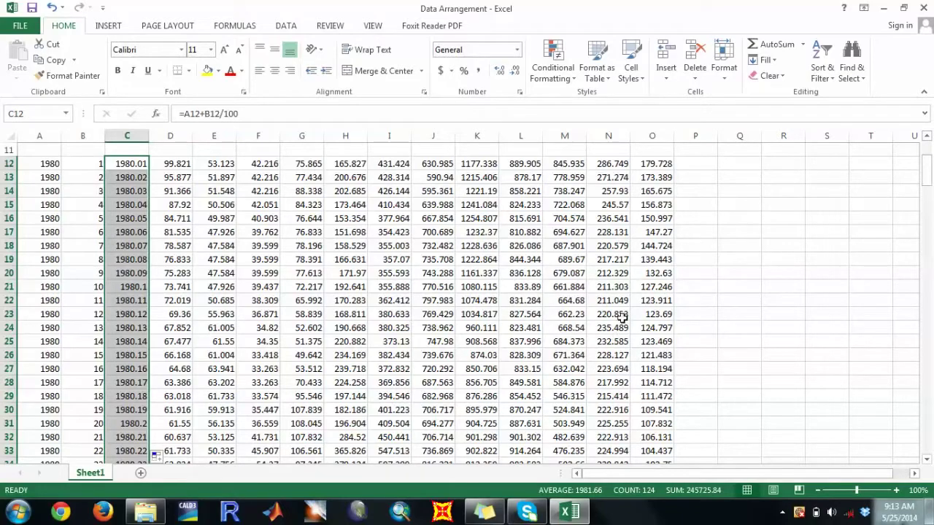
drag(929, 179, 926, 139)
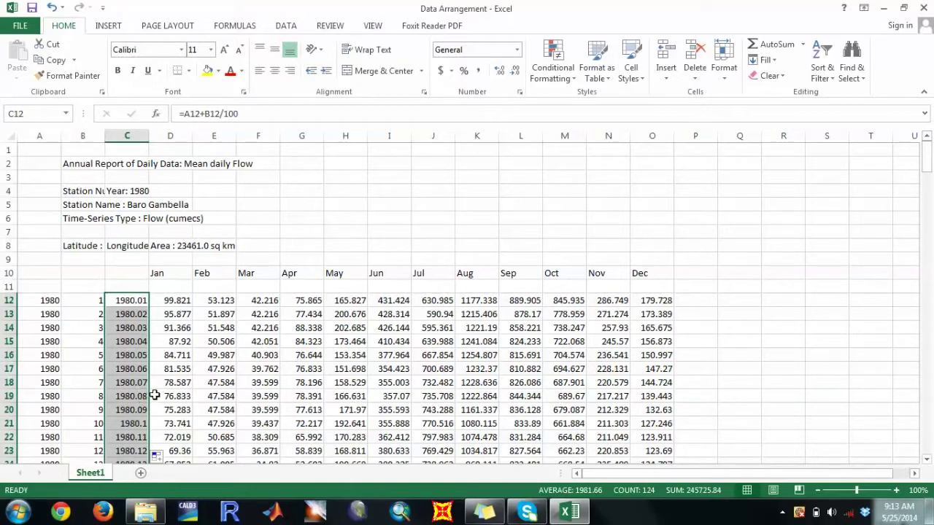
Step: Type 'Step 2' in C10 above the key column and add a new blank Sheet2
click(174, 285)
click(122, 271)
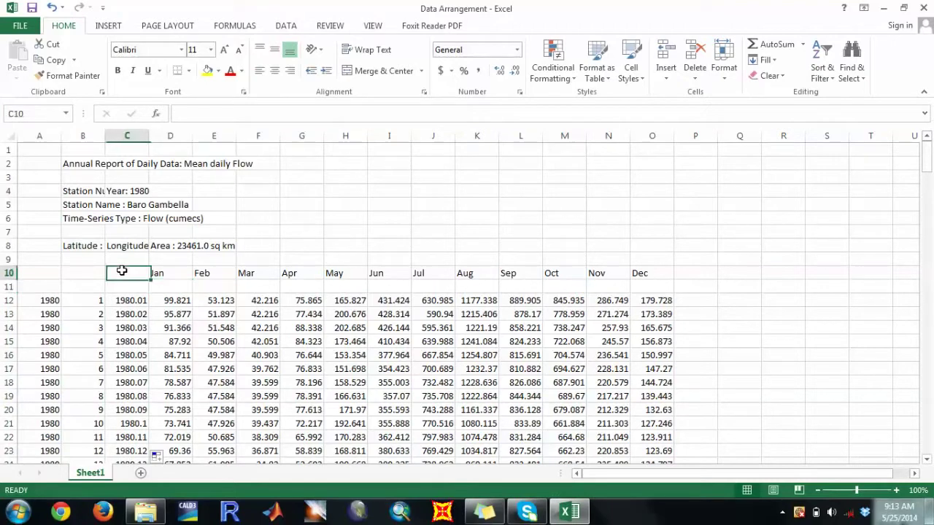
text(Step 2)
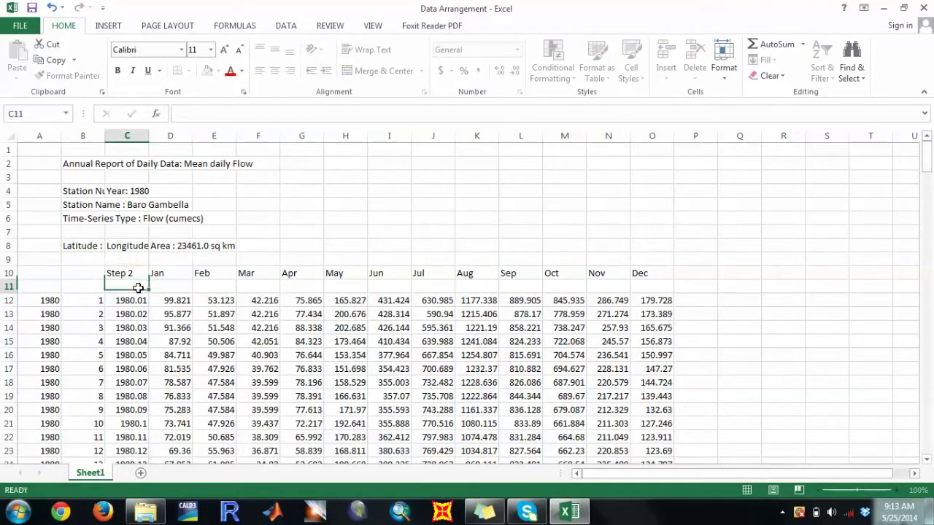
click(138, 288)
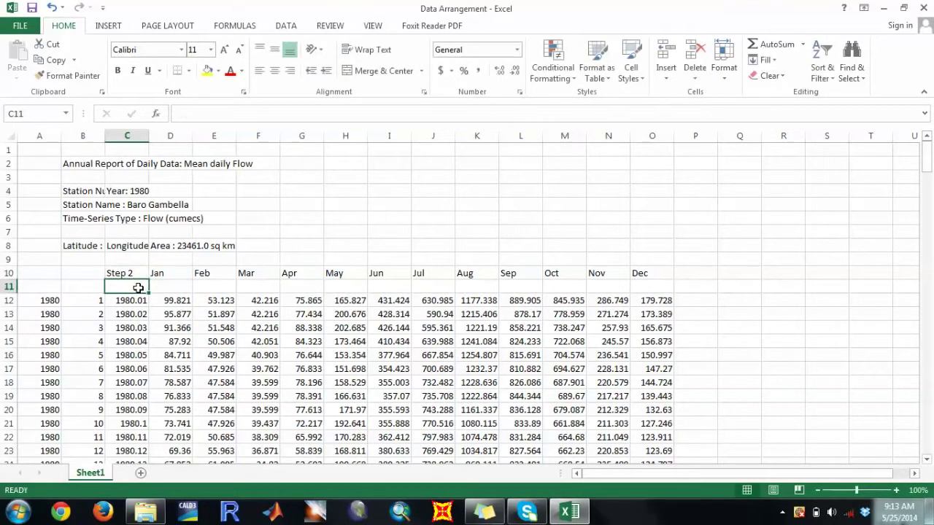
click(142, 475)
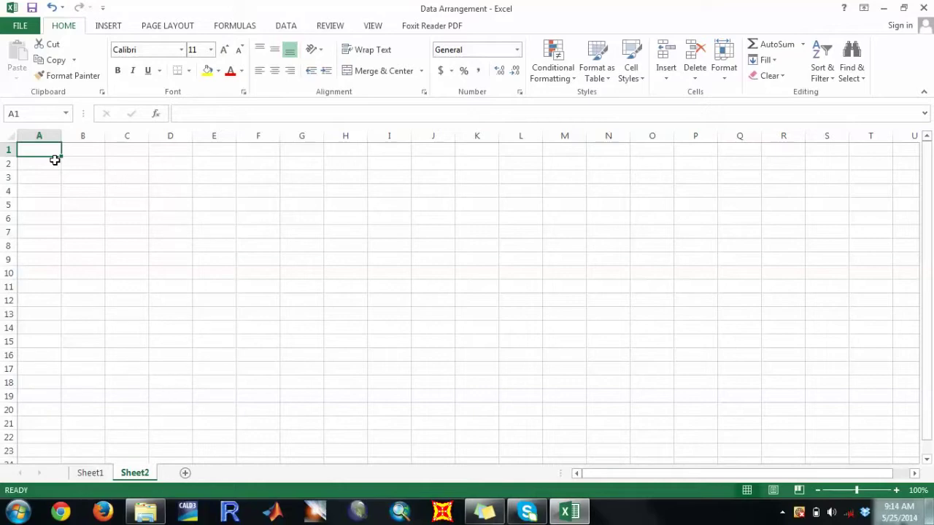
Step: Enter the headings Year, Month and Day in A1:C1
text(Year)
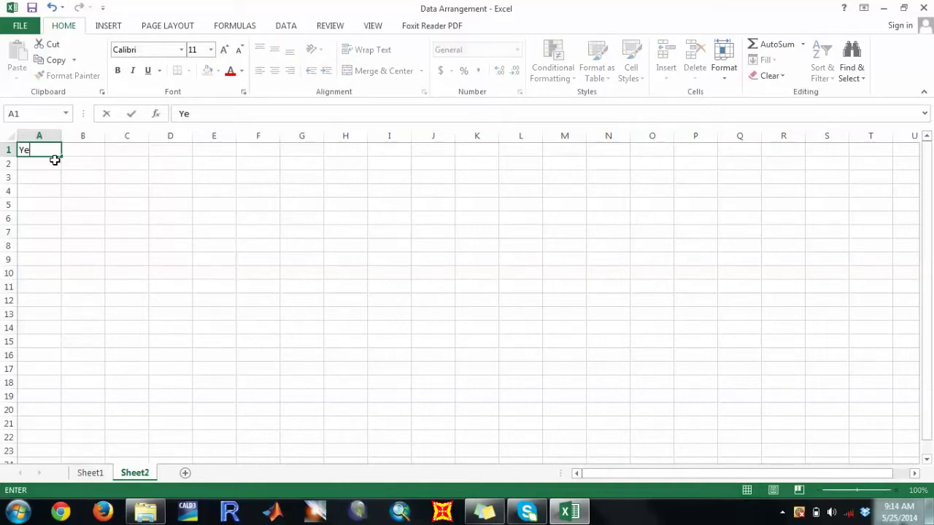
key(Tab)
text(Month)
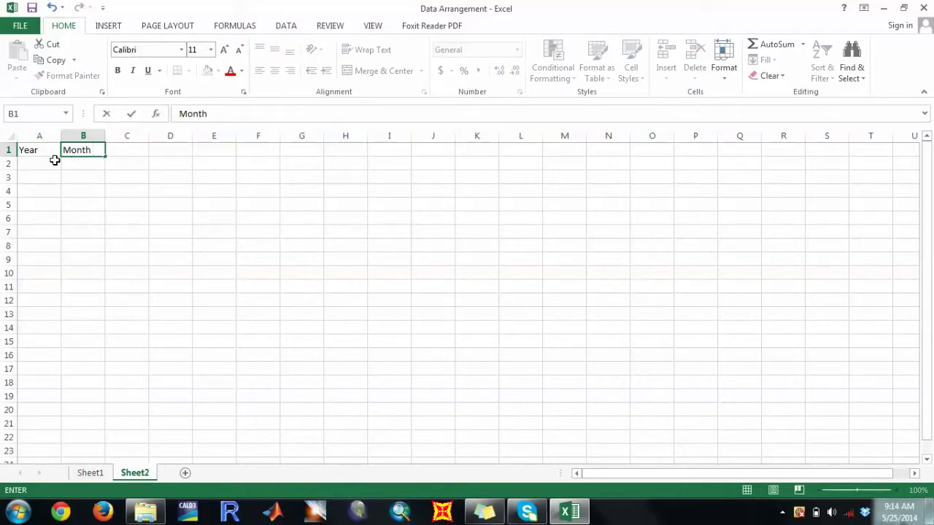
key(Tab)
text(Day)
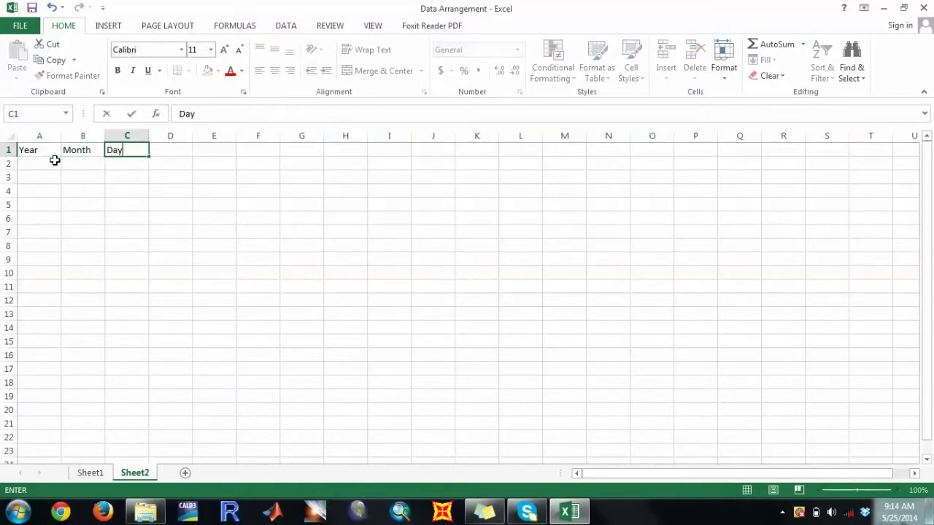
key(Return)
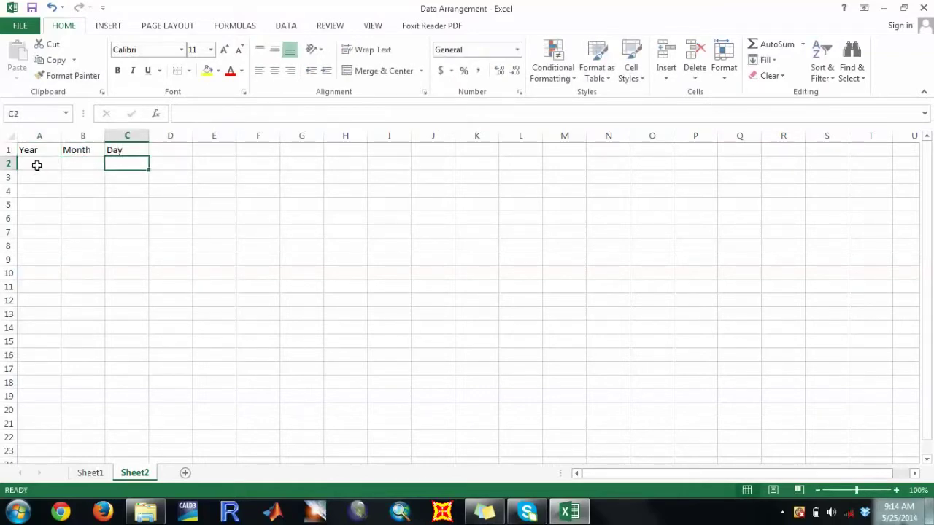
Step: Enter 1982 in A2 and 1 in B2
click(37, 164)
text(1982)
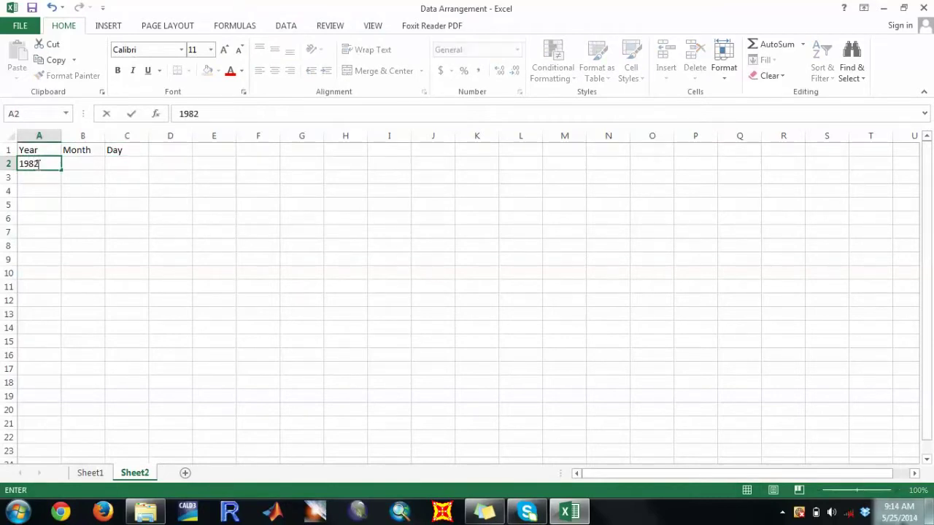
key(Tab)
text(1)
key(Tab)
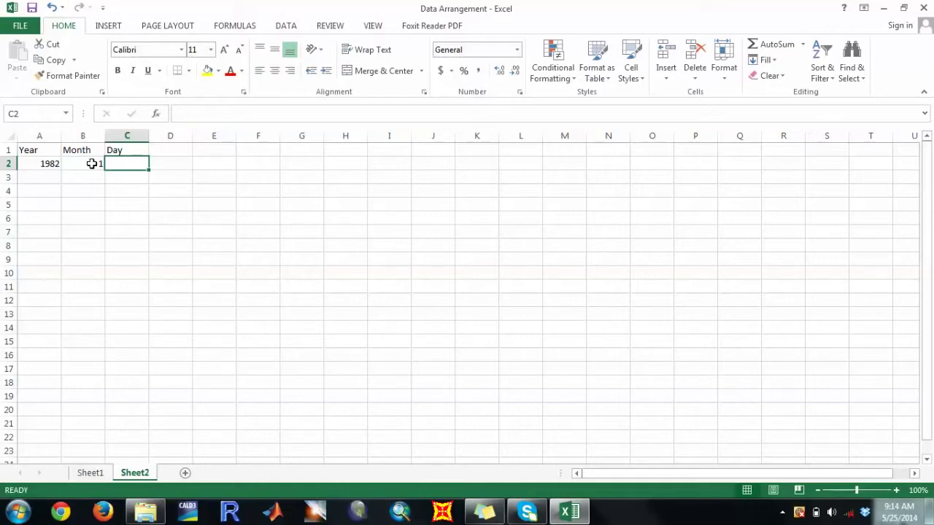
Step: Enter =IF(C2=31,1,C2+1) in C3 so the day resets to 1 after 31
click(132, 178)
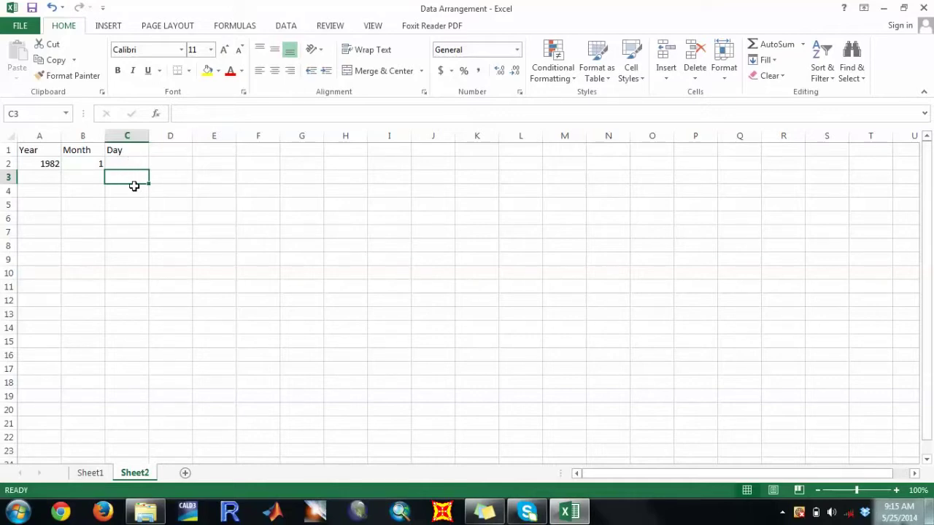
text(=)
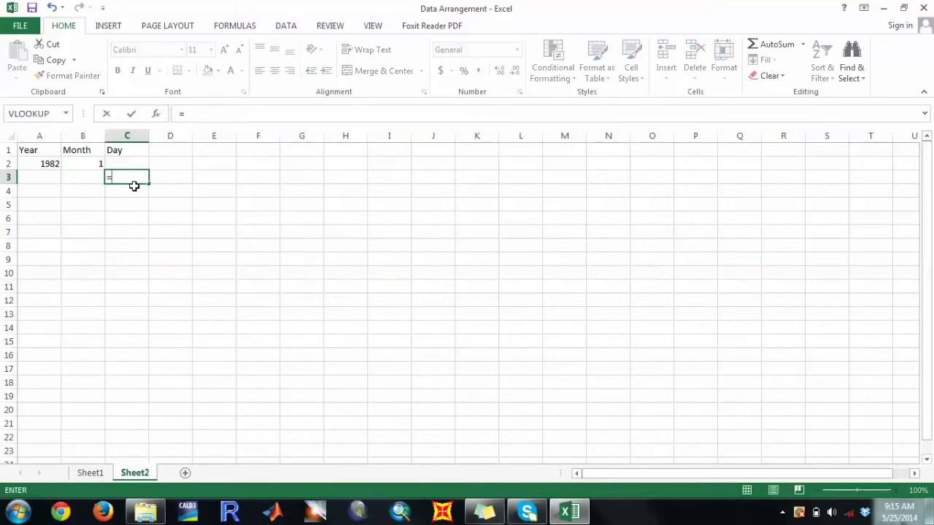
text(IF()
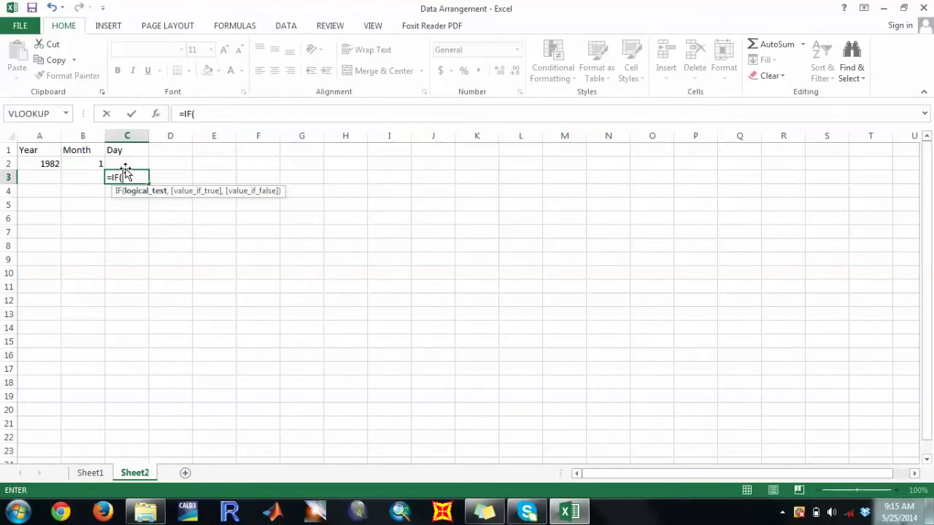
click(125, 165)
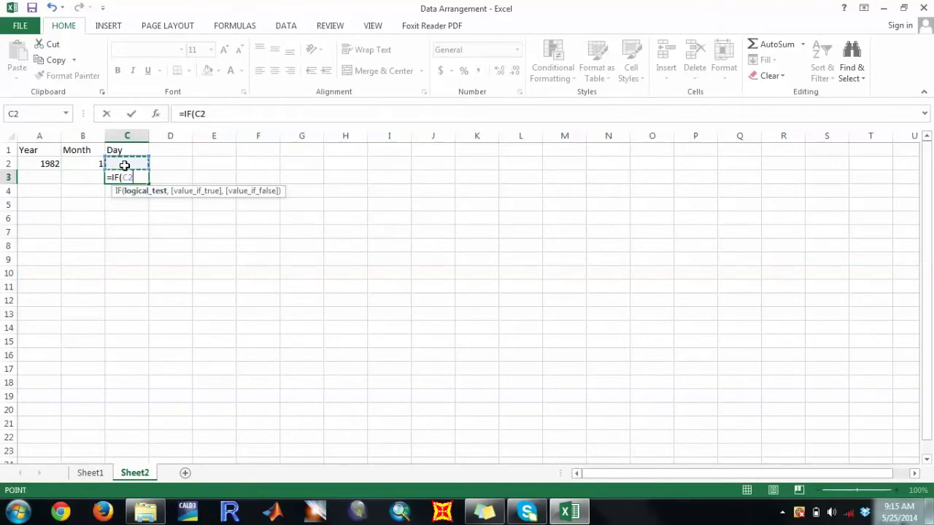
text(=31)
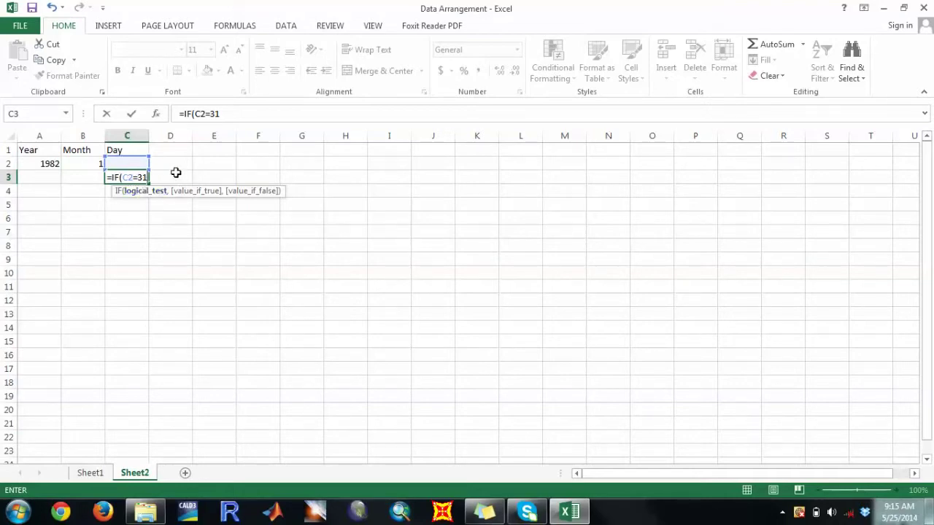
text(,1)
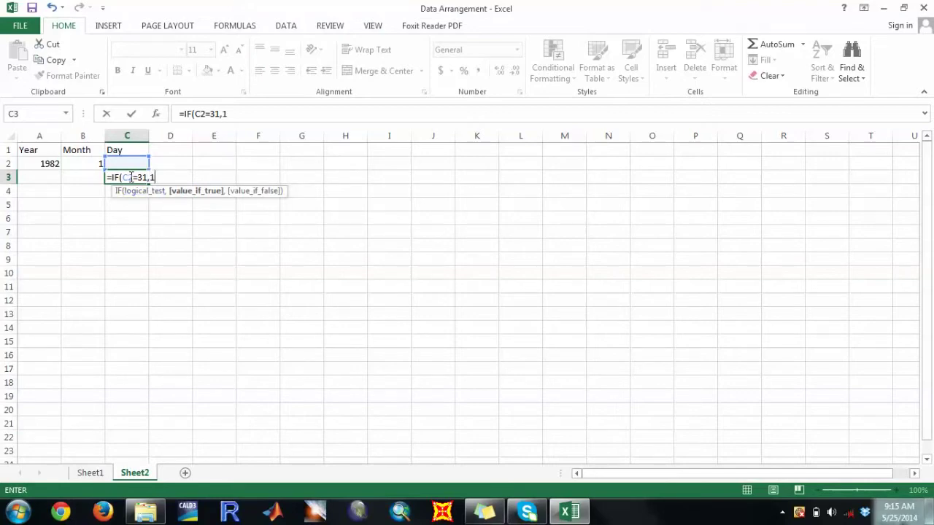
text(,)
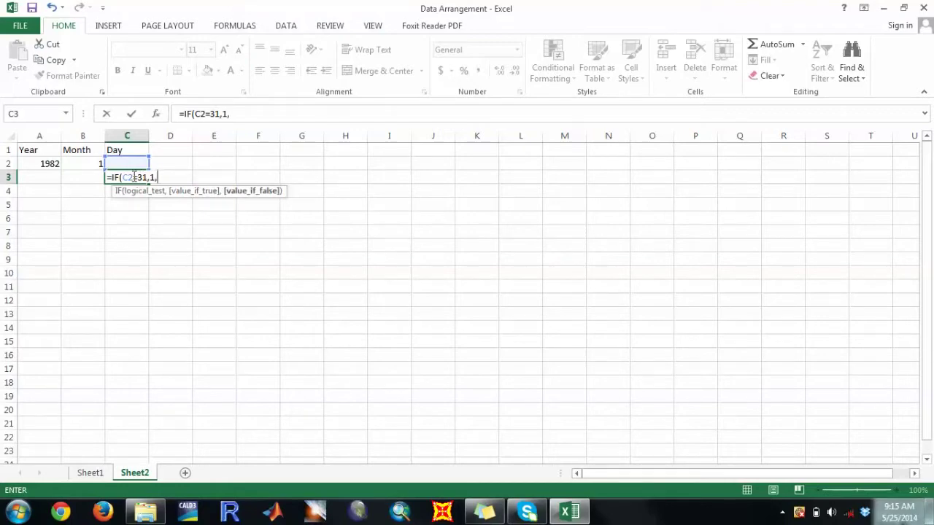
click(125, 162)
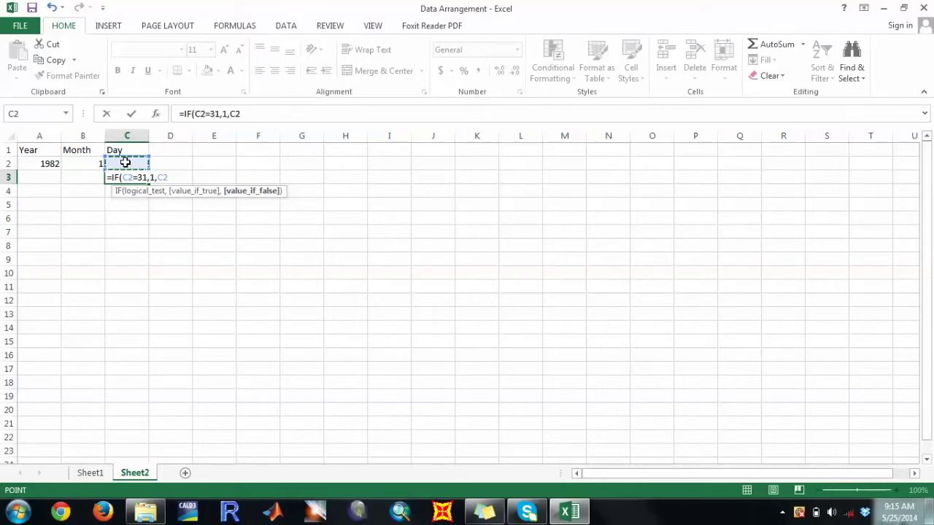
text(+1))
key(Return)
click(131, 174)
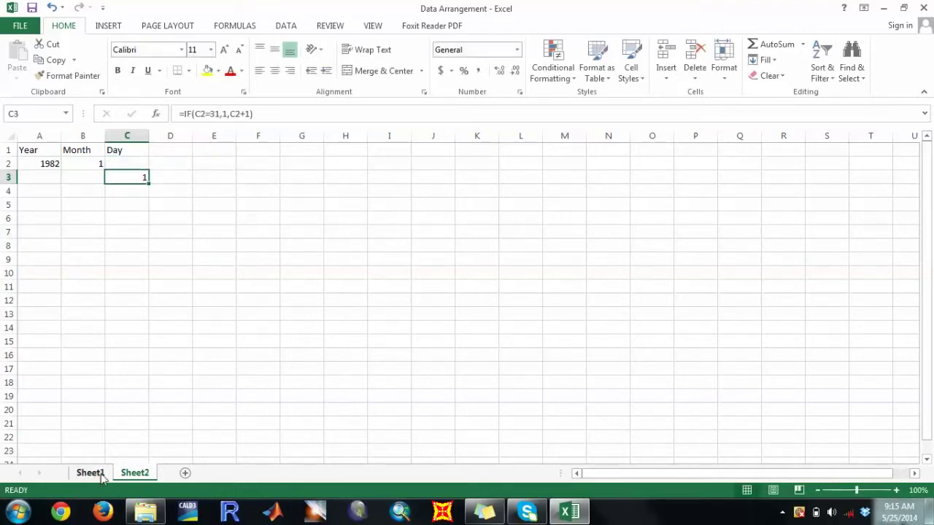
click(332, 151)
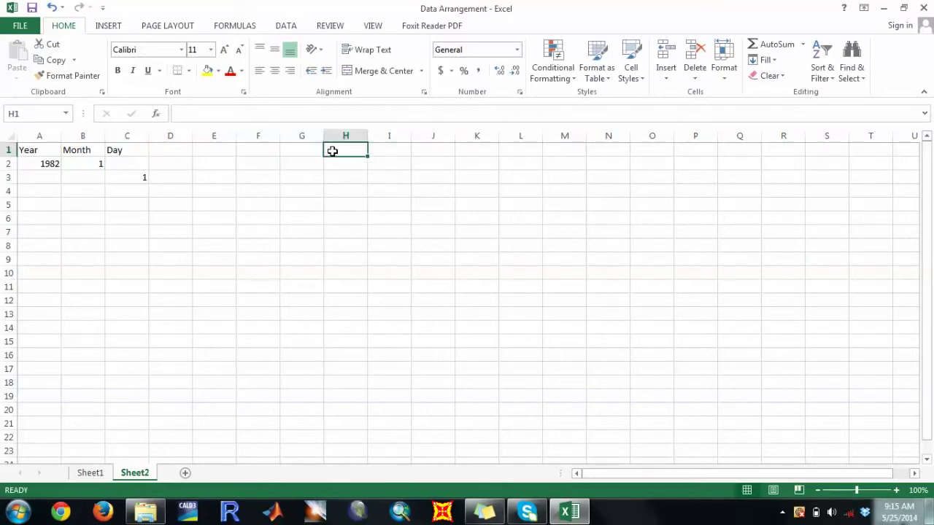
Step: Compute =3*366 (1098) in H1 and copy C3's day formula down to row 1118
text(=3)
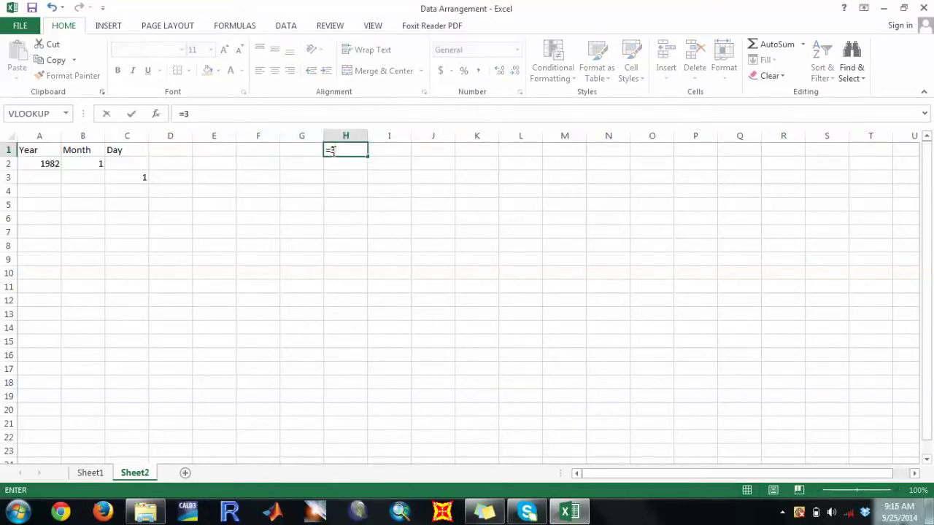
text(*366)
key(Return)
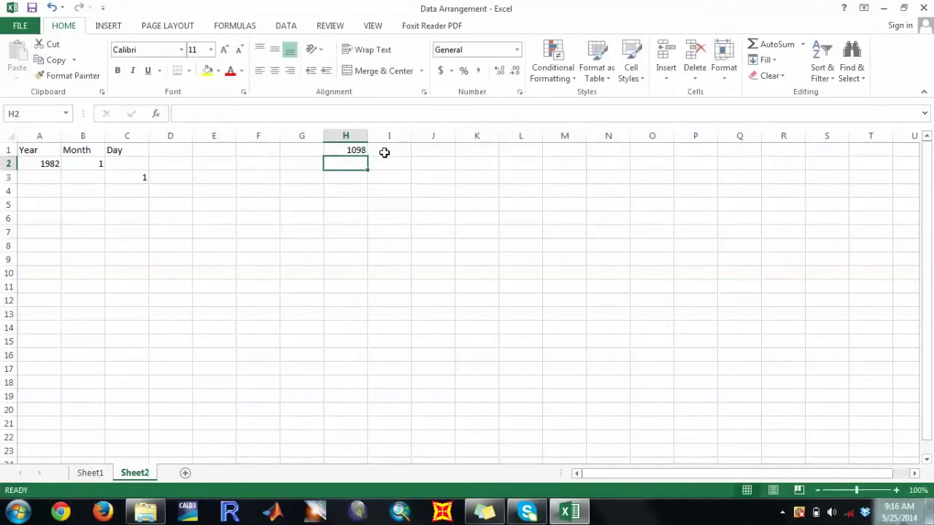
click(141, 174)
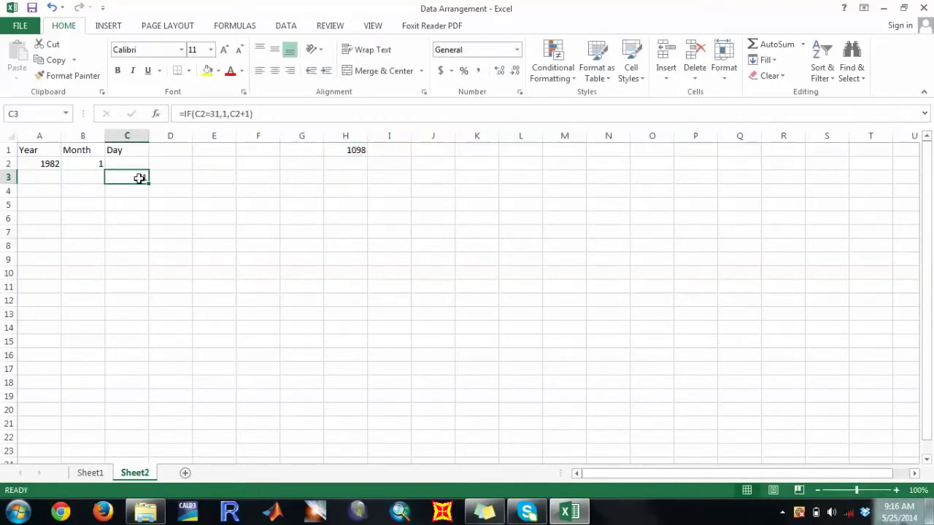
mouse_move(151, 183)
mouse_down()
mouse_move(233, 515)
mouse_move(286, 523)
mouse_move(213, 384)
mouse_move(179, 487)
mouse_move(162, 391)
mouse_up()
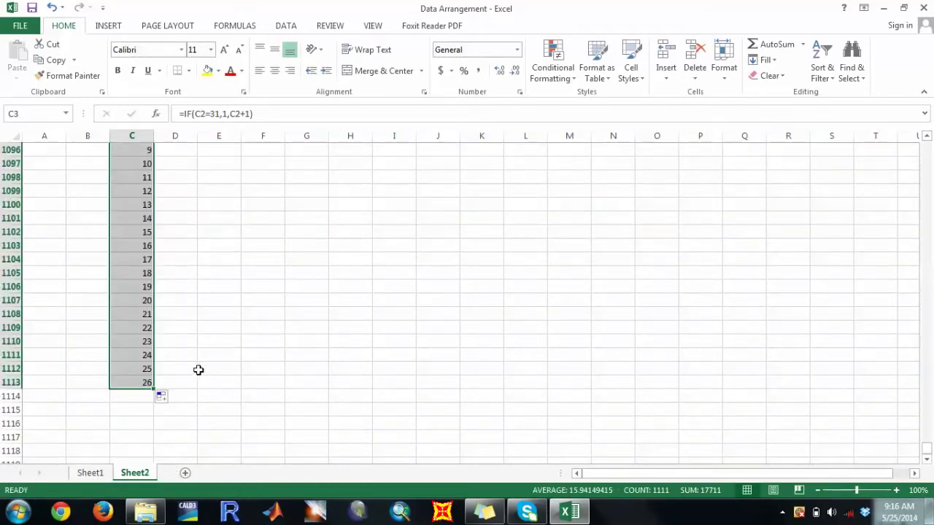
drag(155, 392, 154, 462)
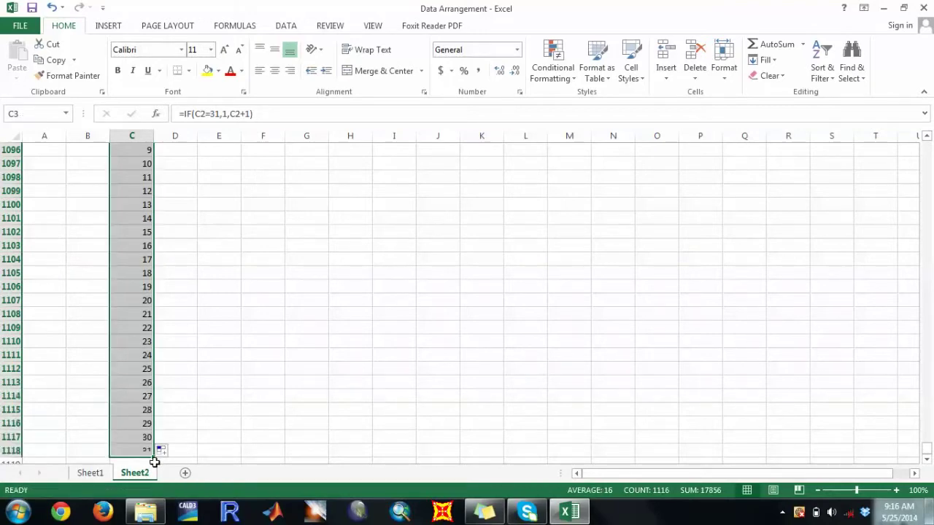
click(330, 305)
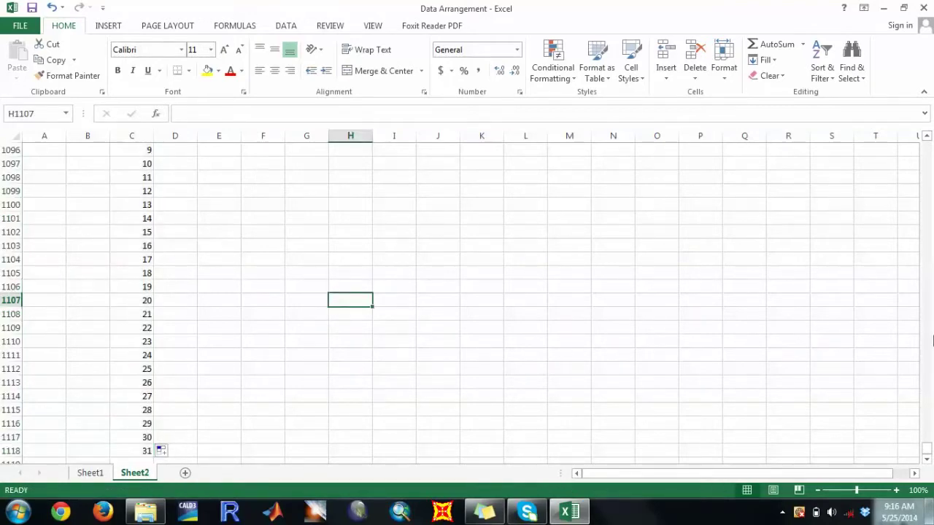
drag(927, 449, 924, 139)
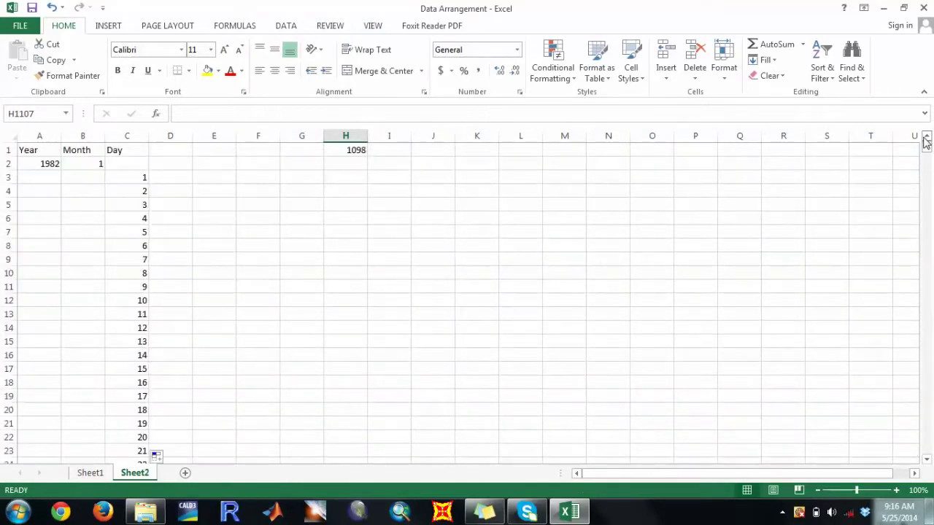
click(90, 178)
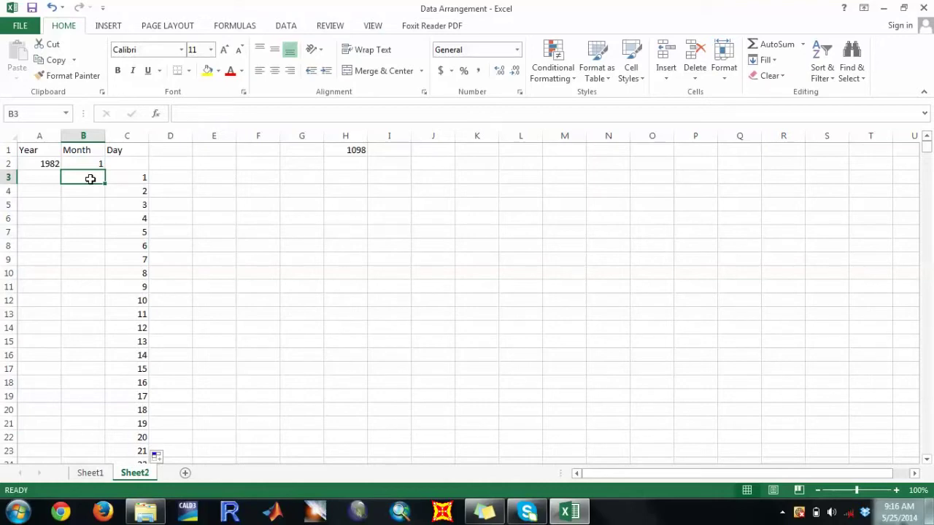
Step: Start B3's month formula with the test AND(B2=12,C2=31)
text(=)
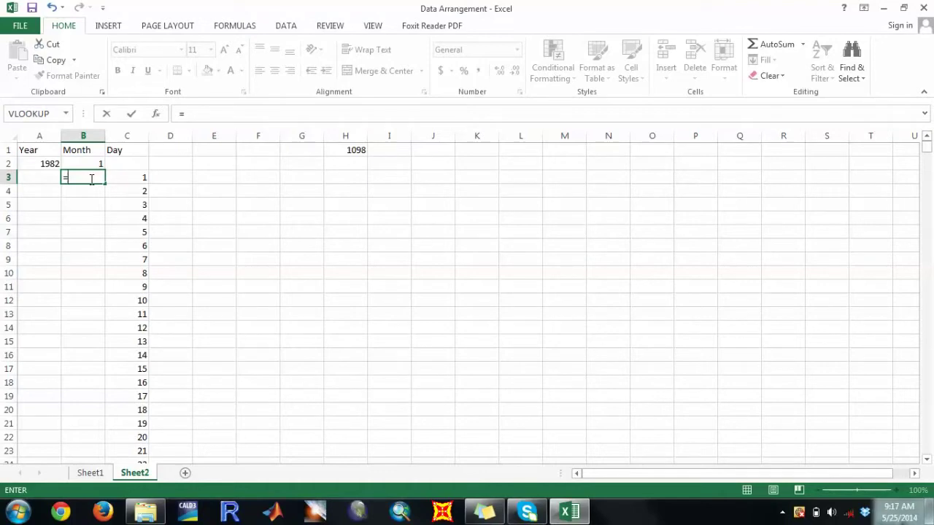
text(IF(AND)
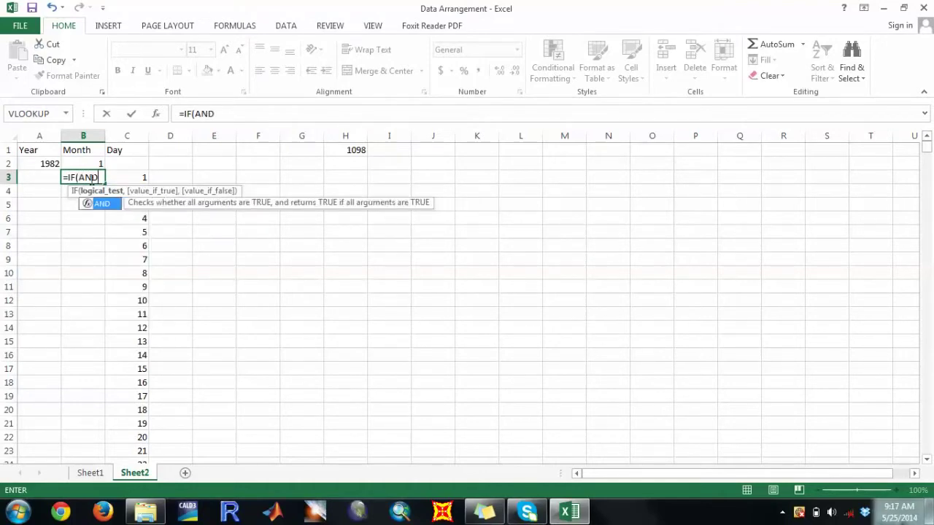
text(()
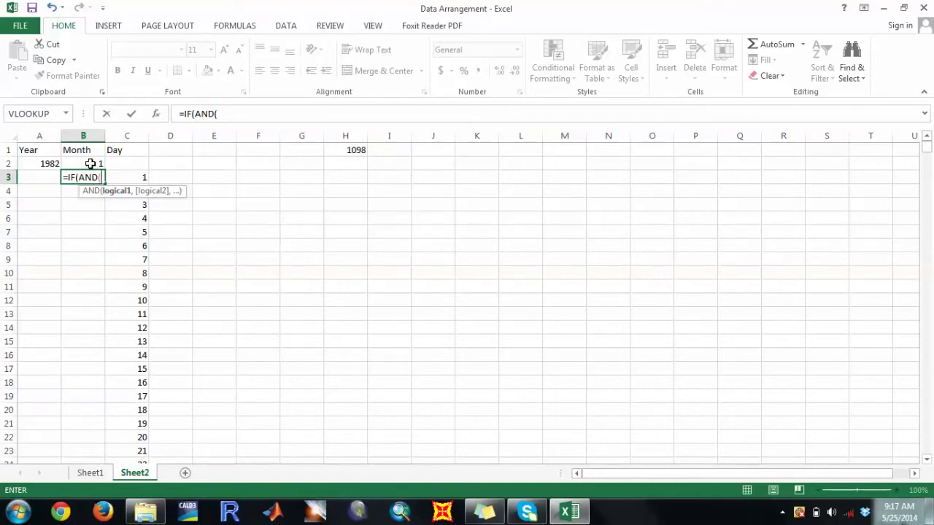
click(90, 164)
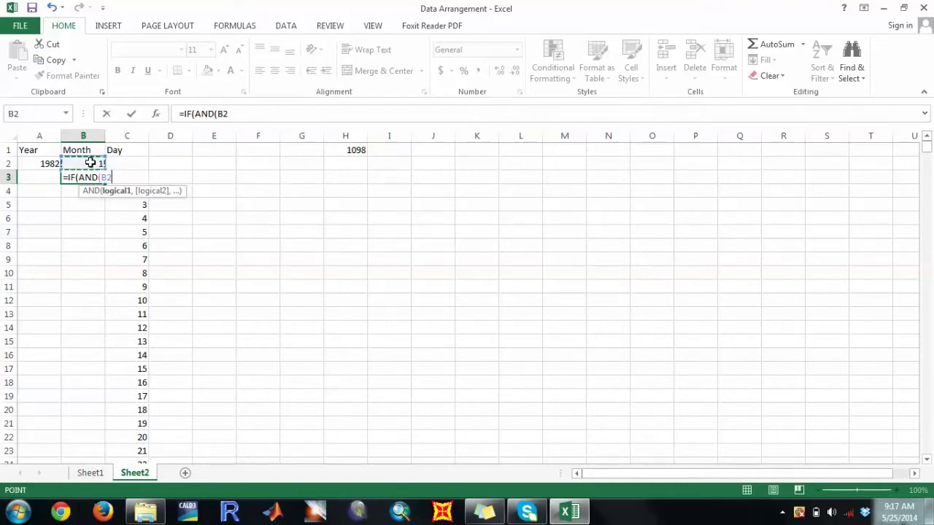
text(=12,)
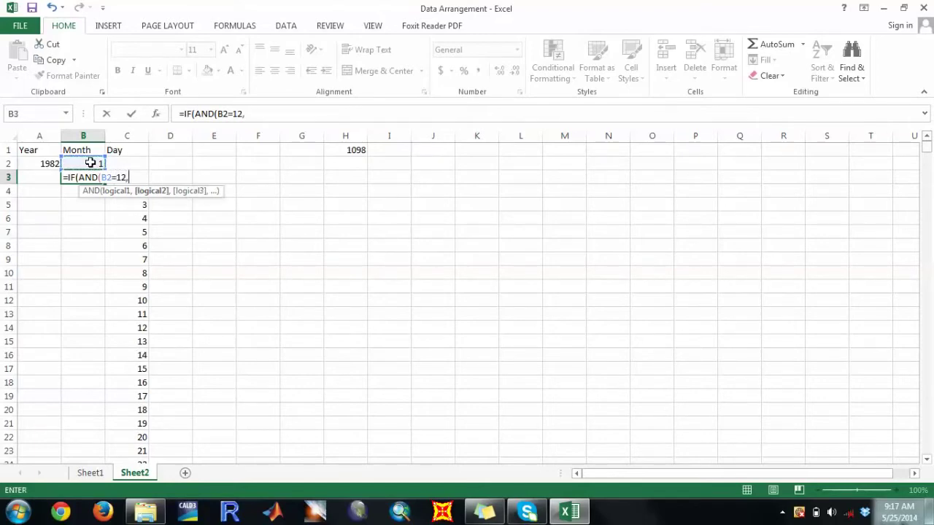
click(132, 164)
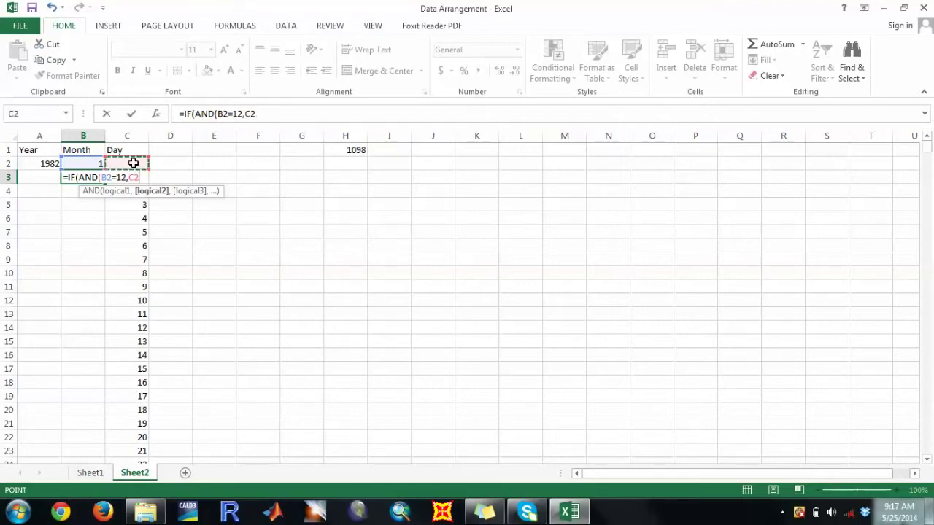
text(2)
key(BackSpace)
key(BackSpace)
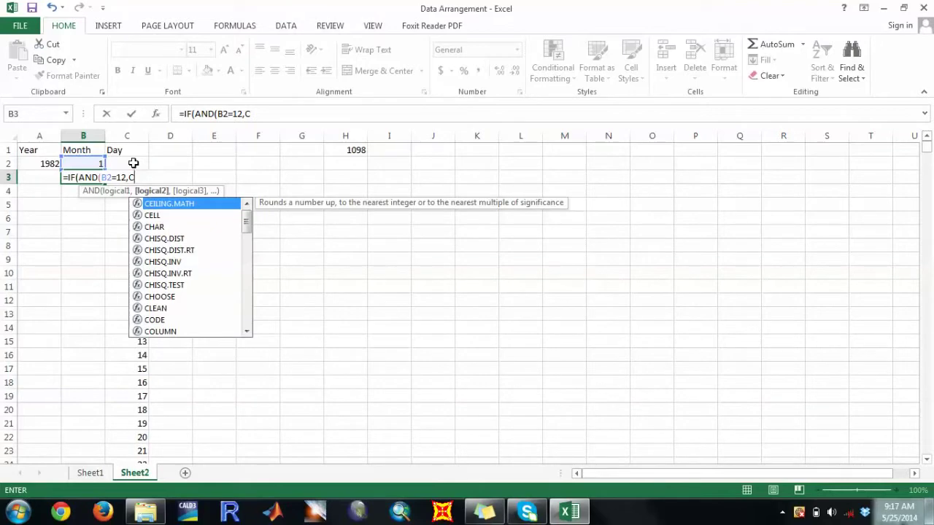
text(2=31)
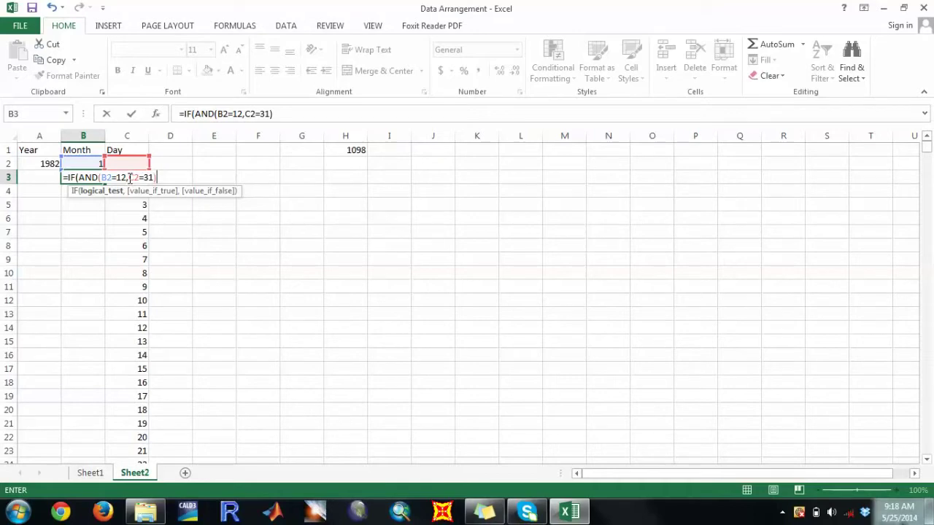
Step: Complete B3 as =IF(AND(B2=12,C2=31),1,IF(C2=31,B2+1,B2))
text(,1)
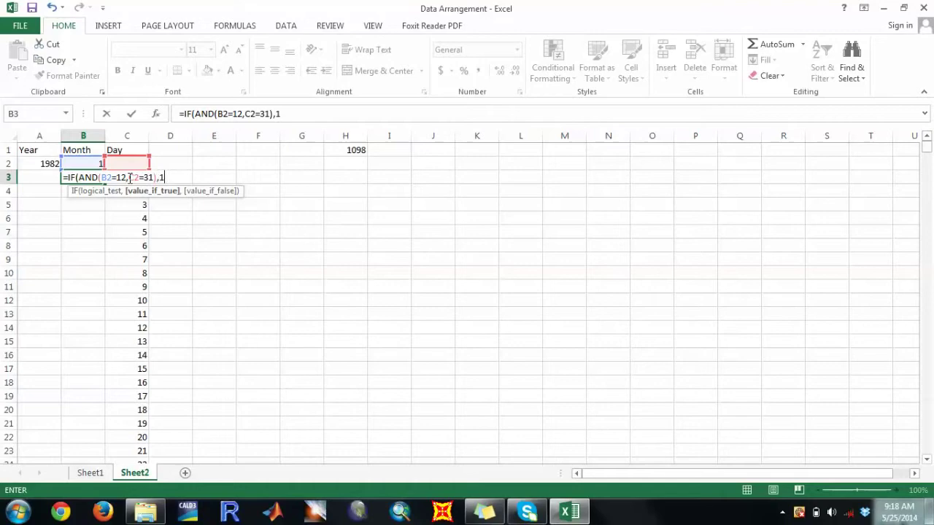
text(,)
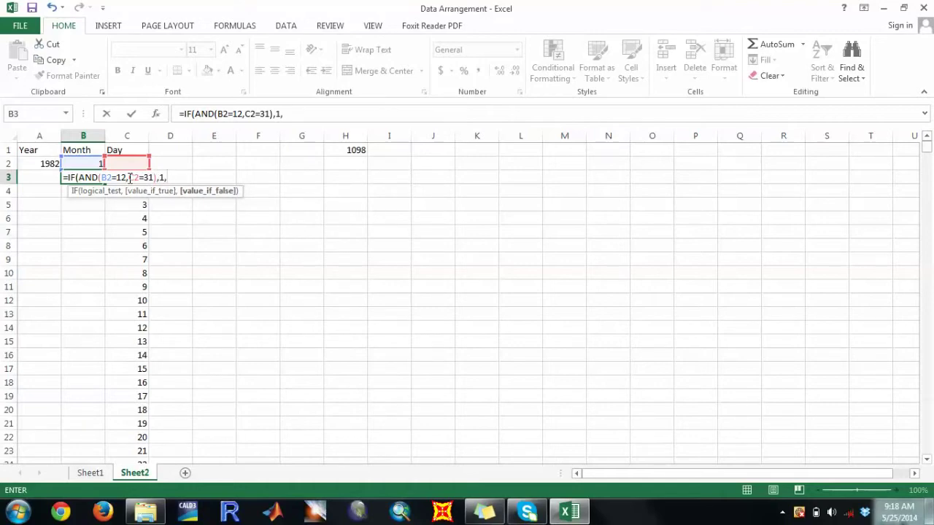
text(IF()
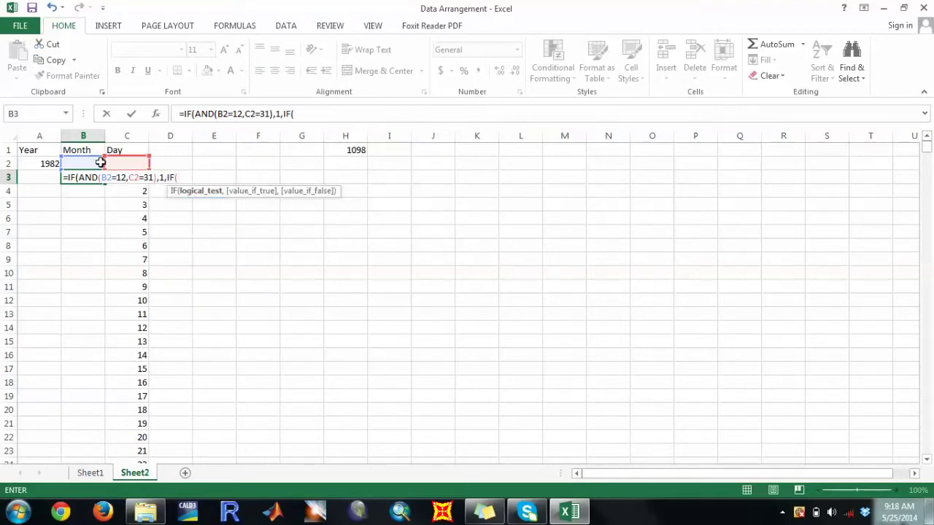
click(111, 162)
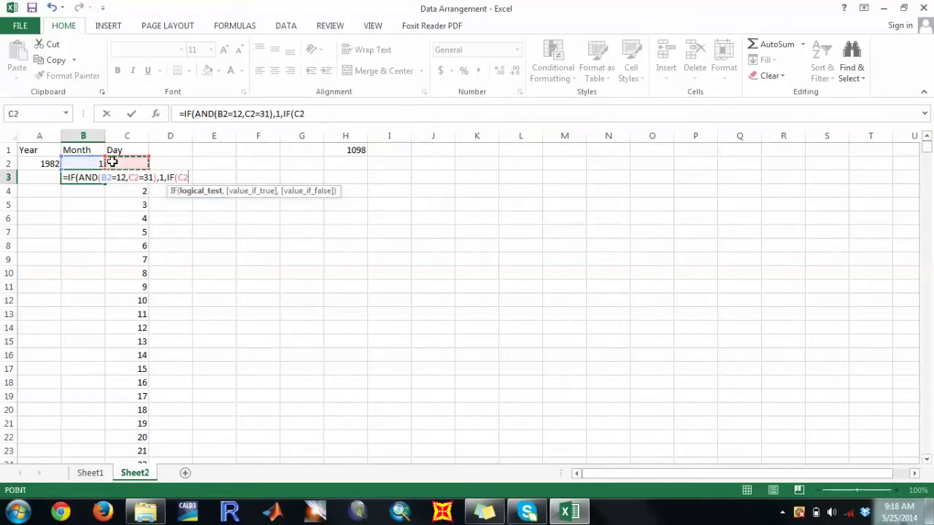
text(=31)
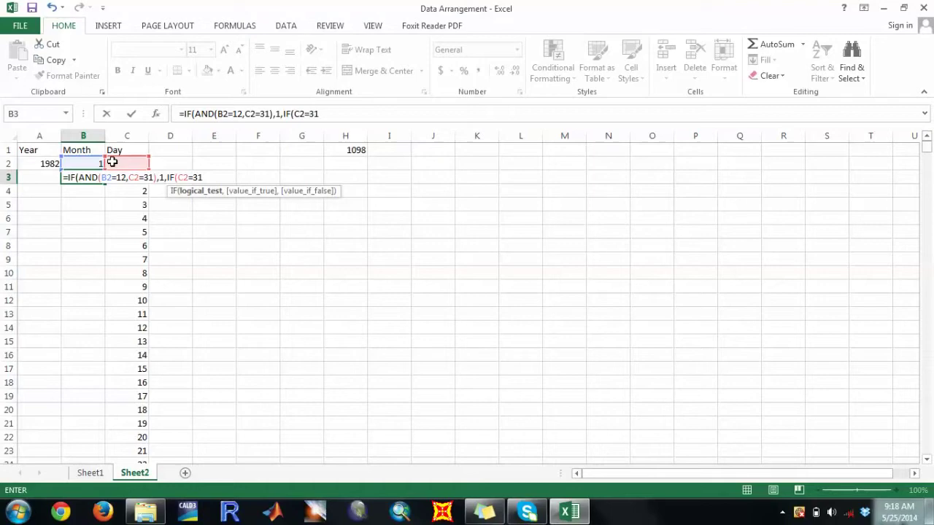
text(,)
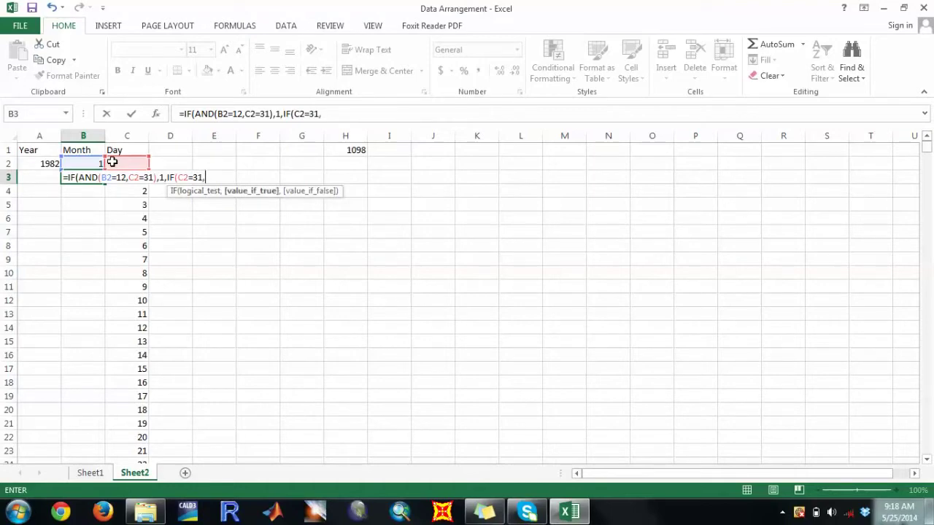
click(95, 162)
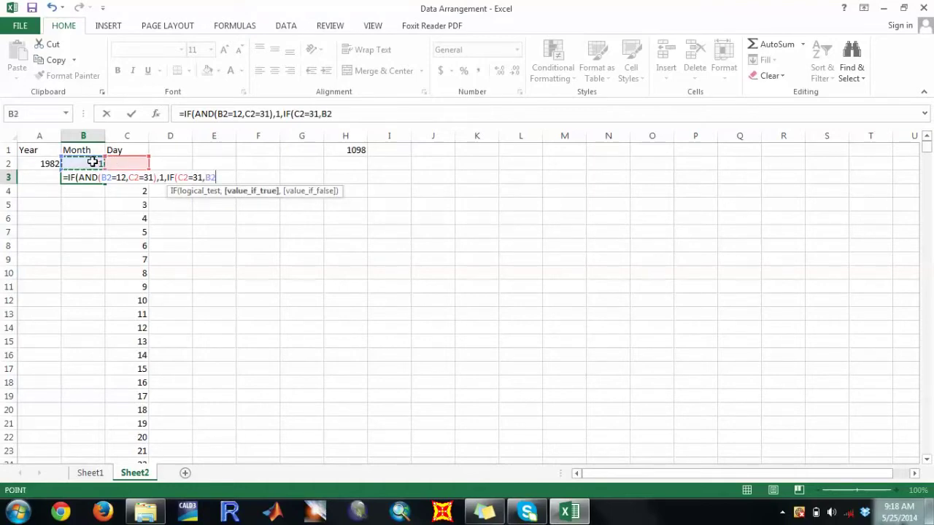
text(+1)
text(,)
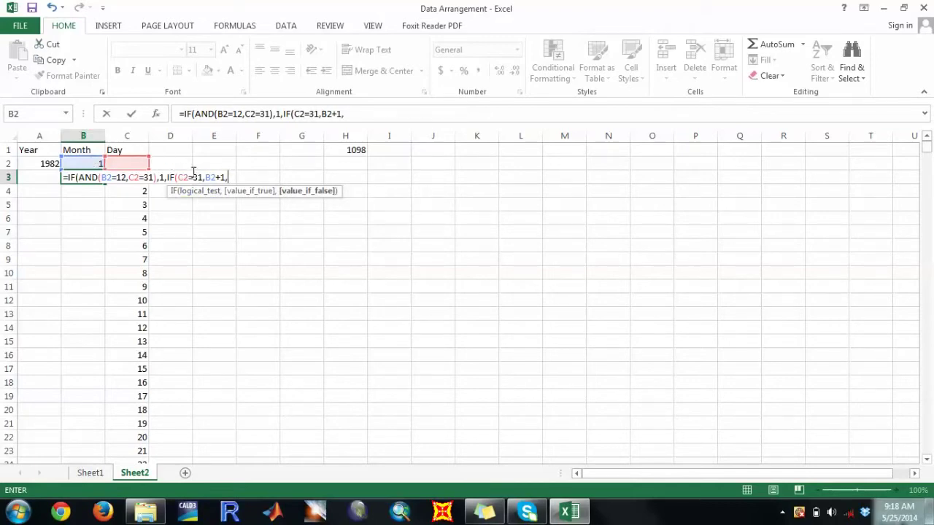
click(88, 160)
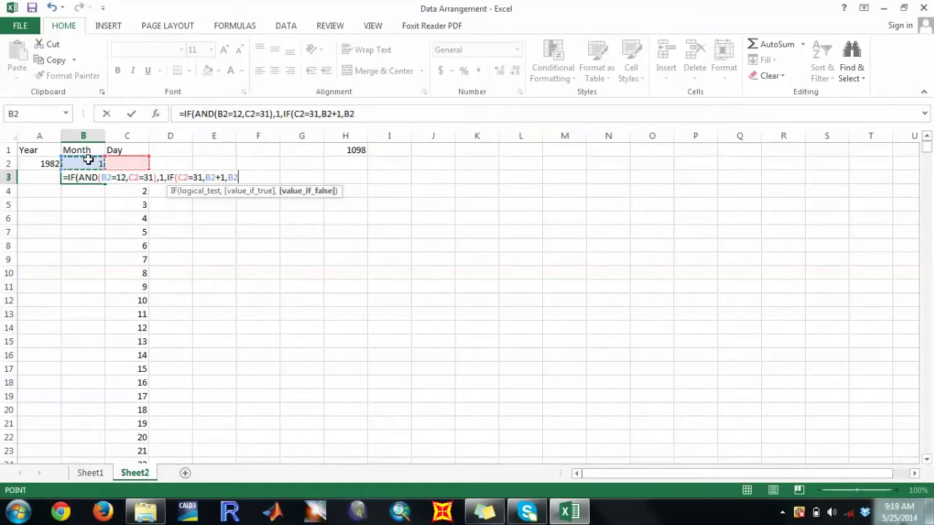
text())
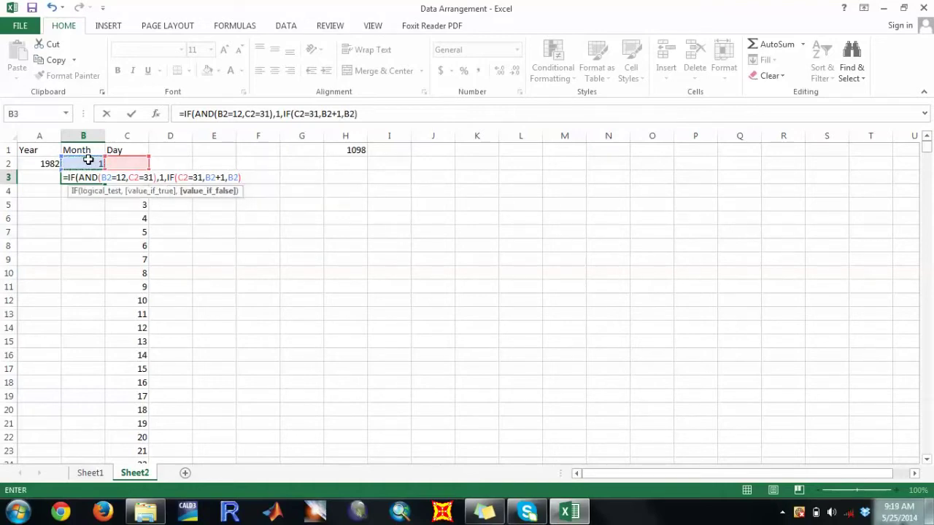
text())
key(Return)
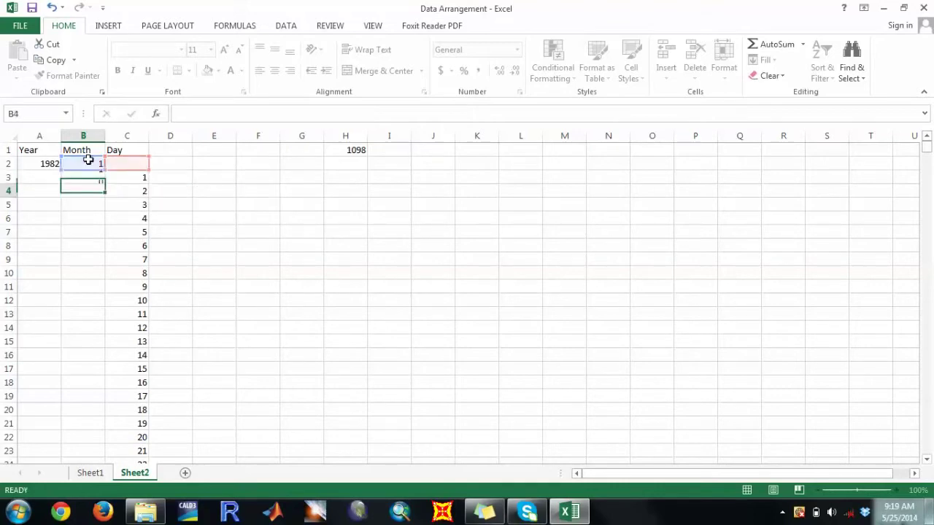
Step: Fill B3's month formula down column B to row 1118 and scroll to verify the months
click(98, 177)
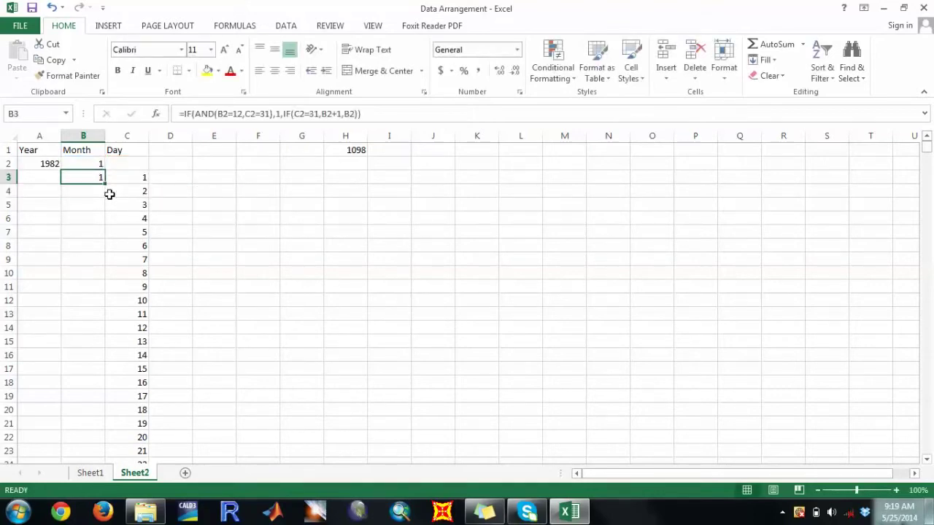
double_click(105, 184)
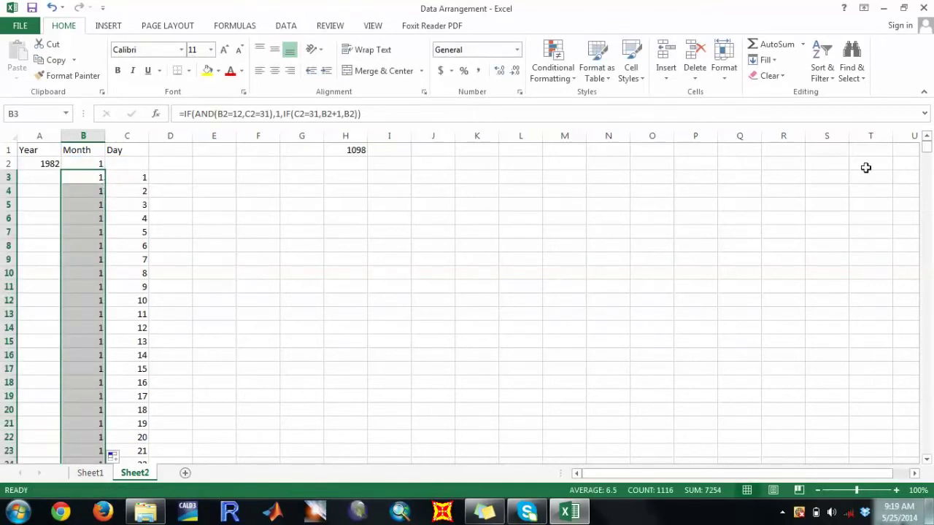
drag(926, 149, 929, 249)
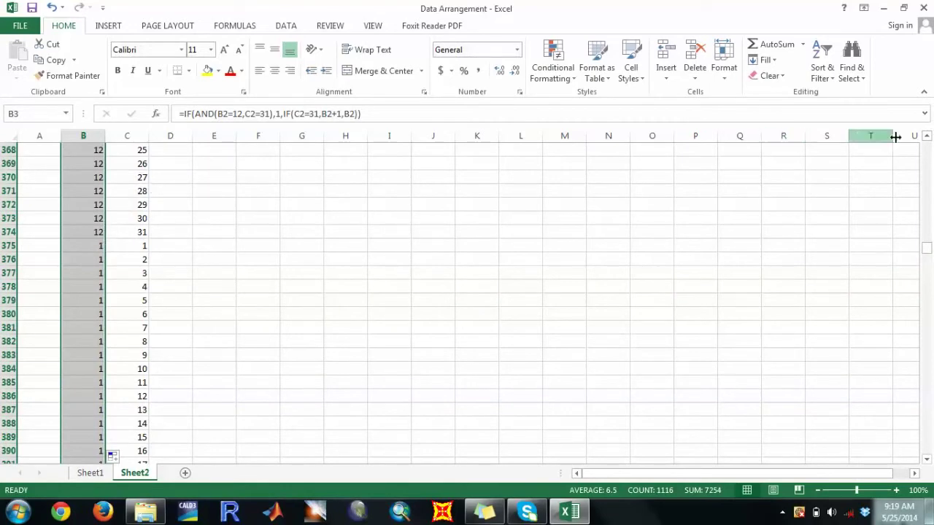
drag(930, 248, 926, 144)
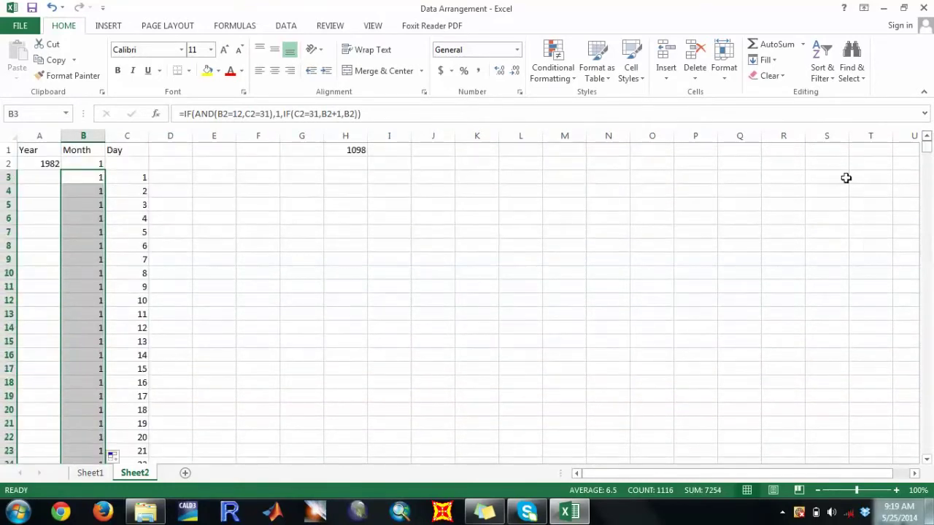
click(36, 181)
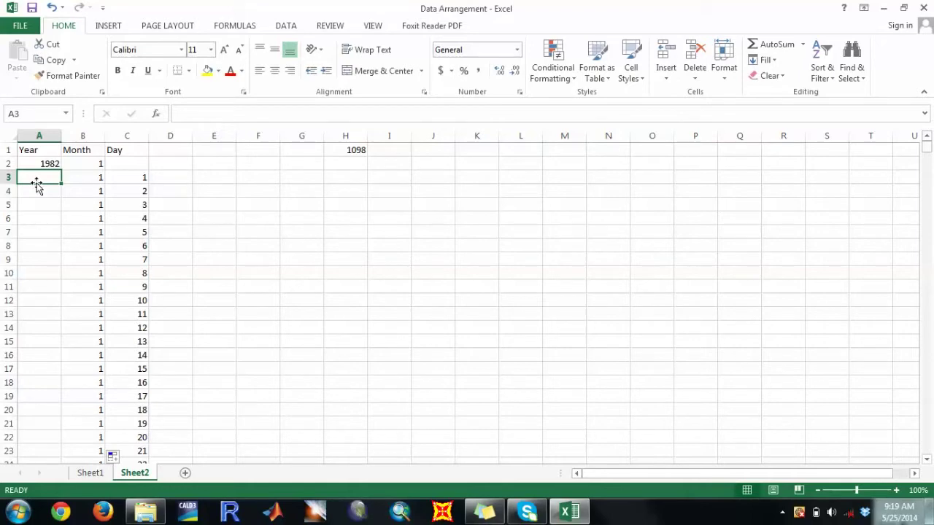
Step: Enter =IF(AND(B2=12,C2=31),A2+1,A2) in A3 so the year increments after December 31
text(=)
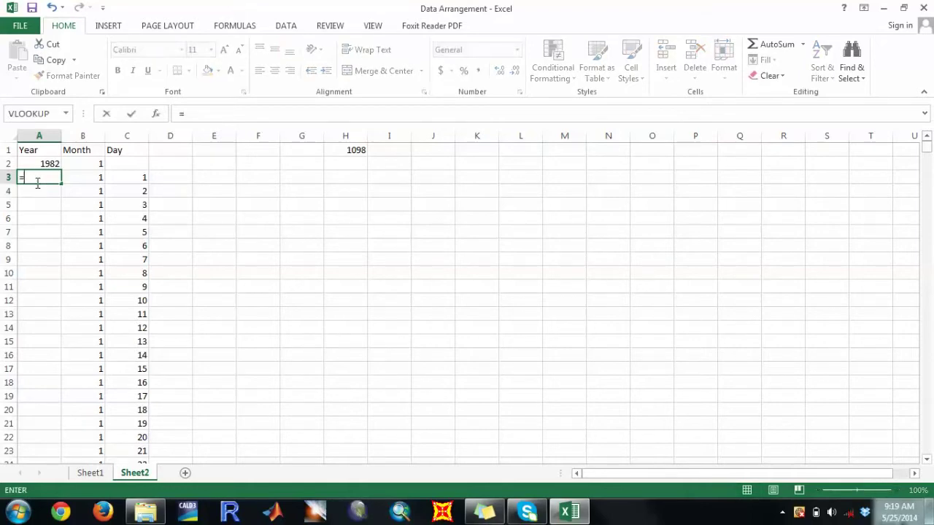
text(IF)
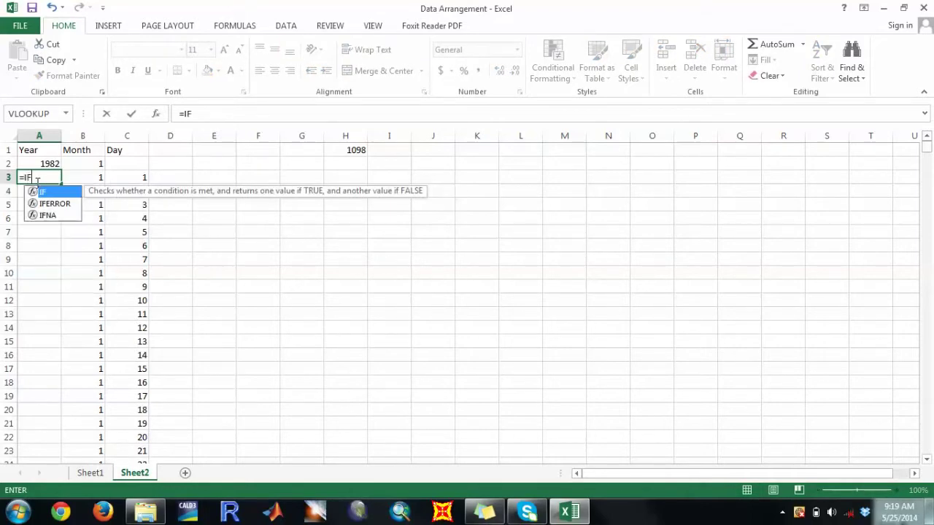
text((AN)
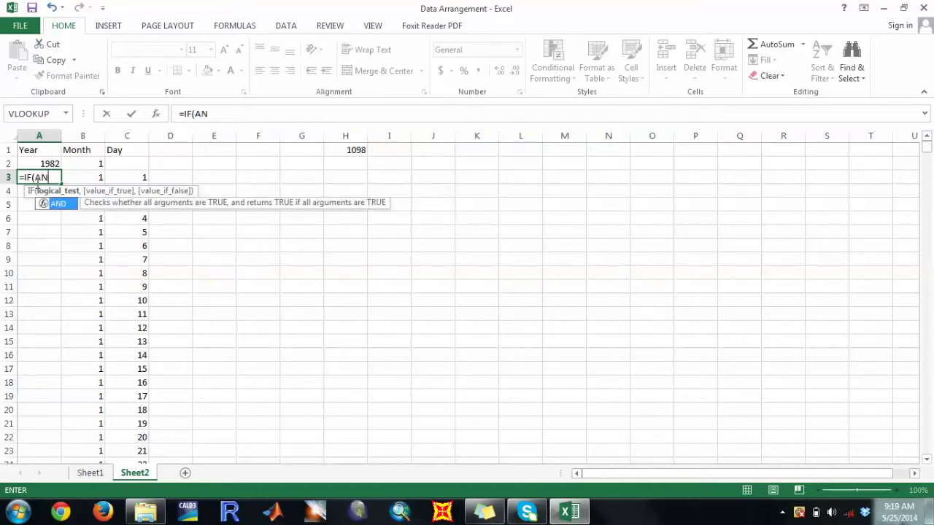
text(D()
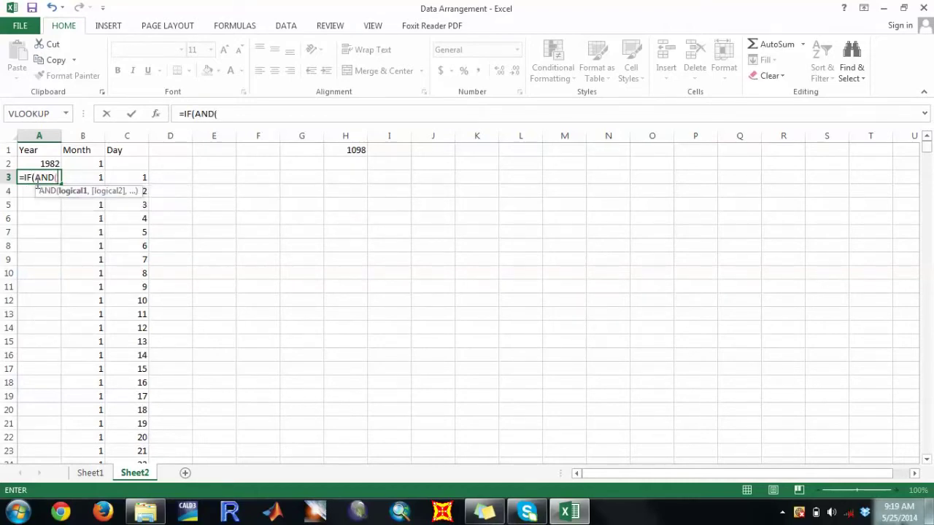
click(70, 165)
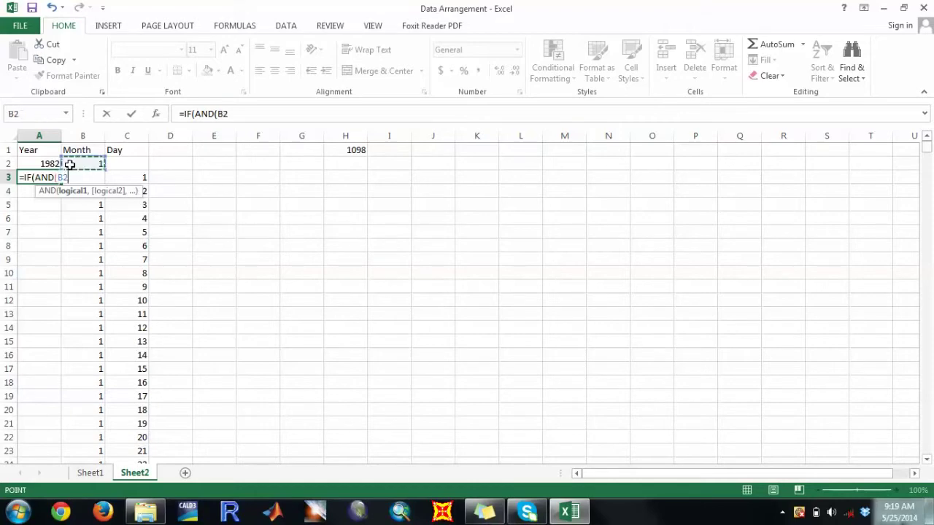
text(=12)
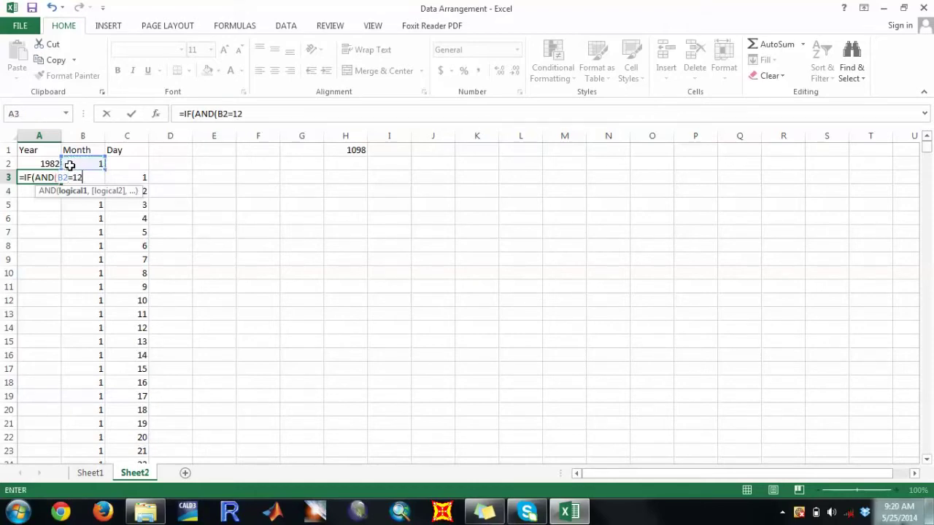
text(,)
click(121, 166)
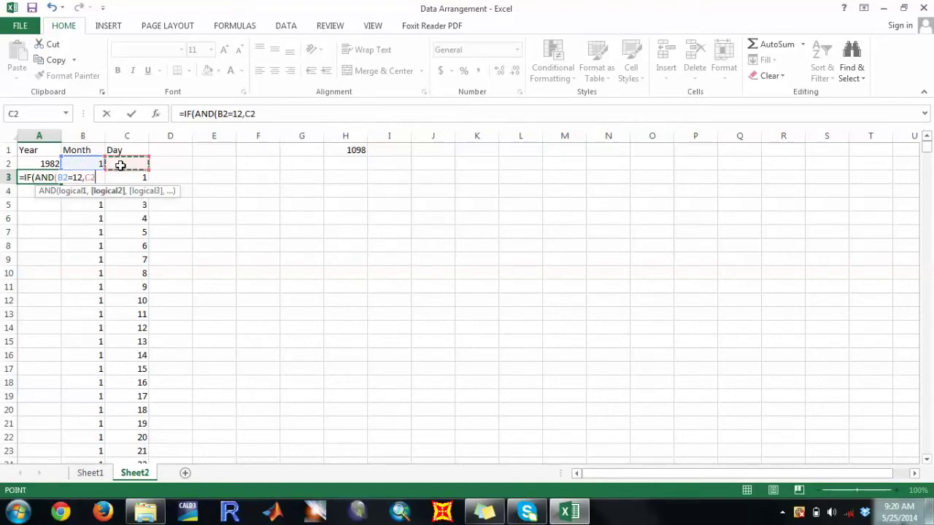
text(=31)
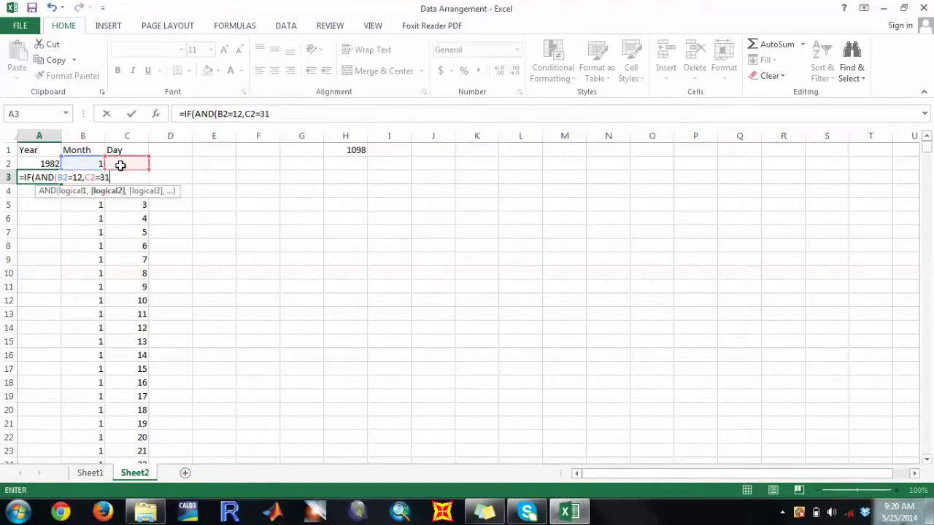
text())
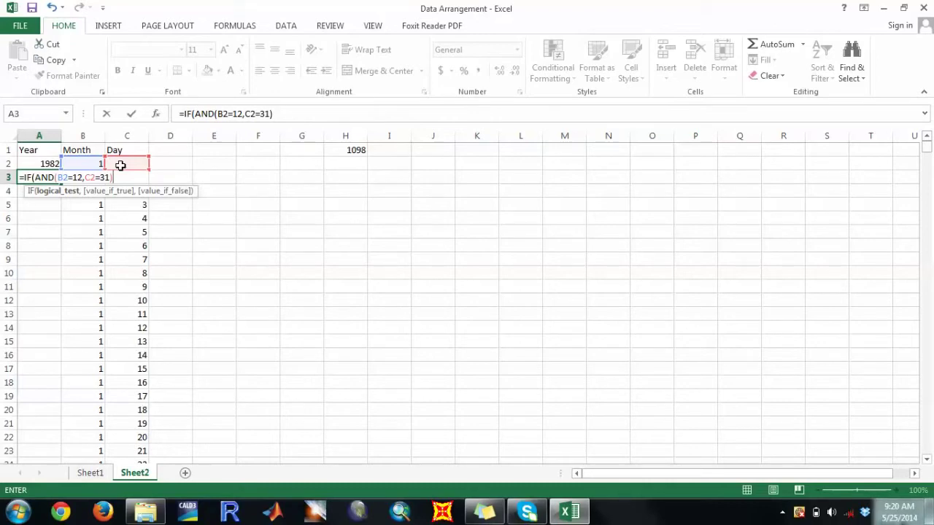
text(,)
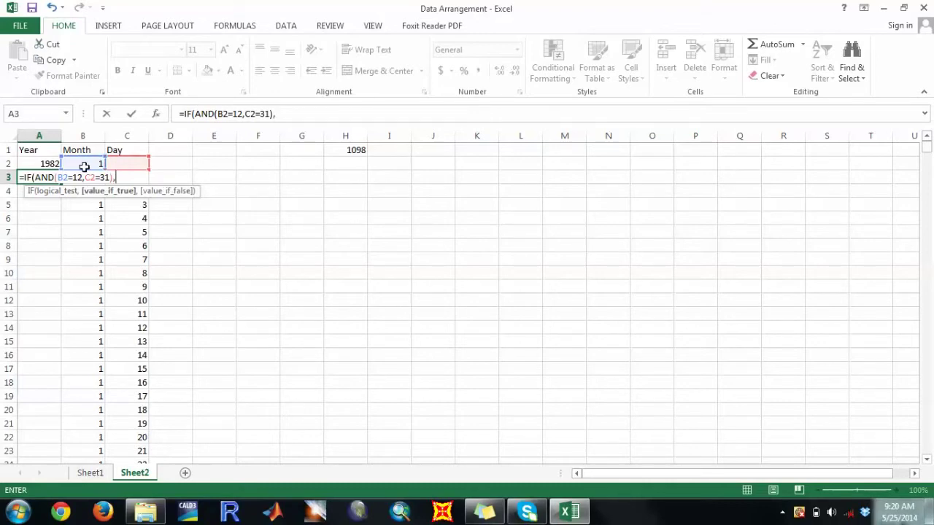
click(54, 161)
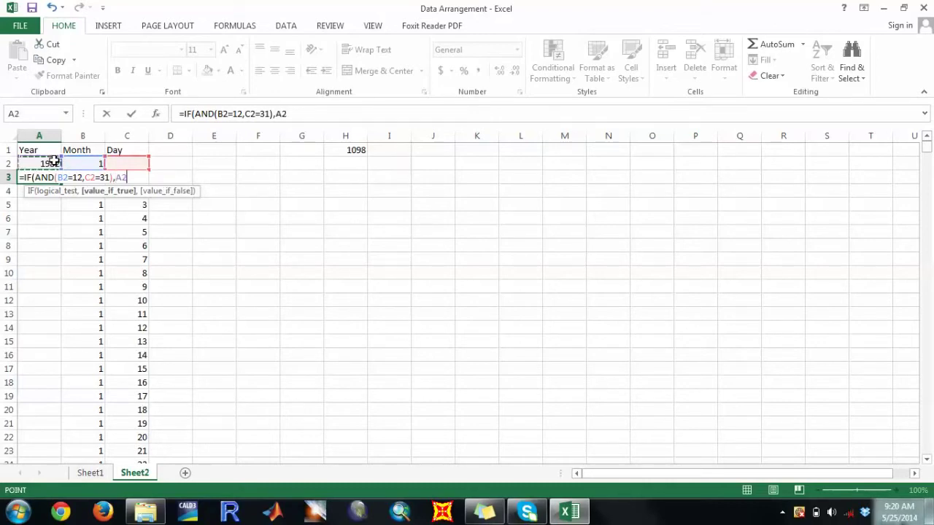
text(+1,)
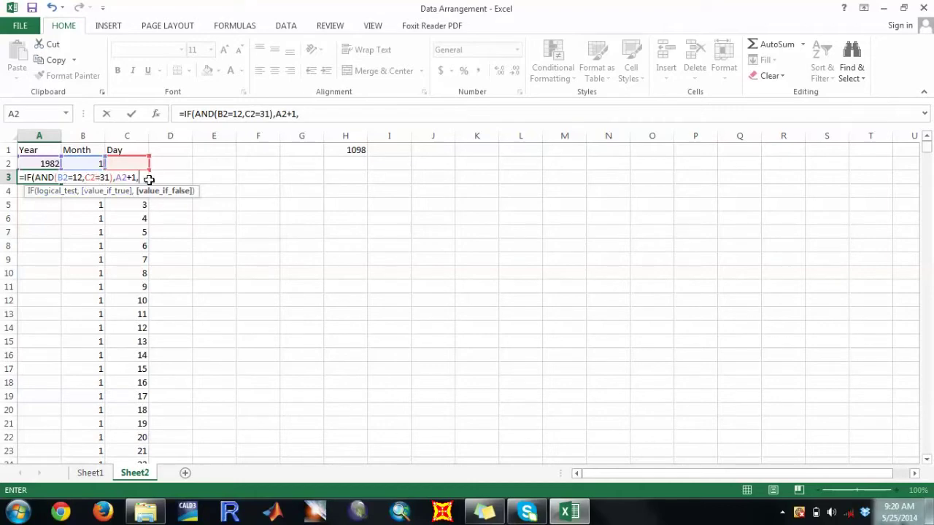
click(42, 163)
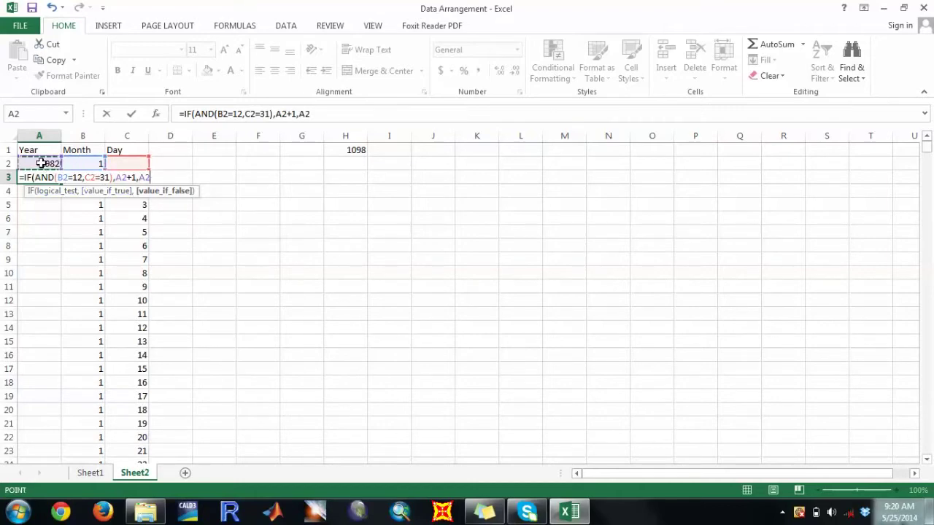
text())
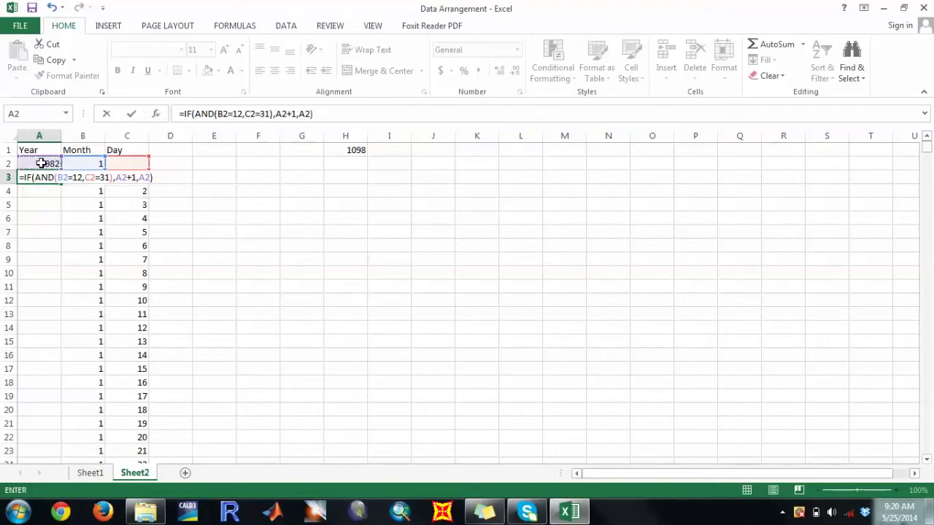
key(Return)
click(51, 177)
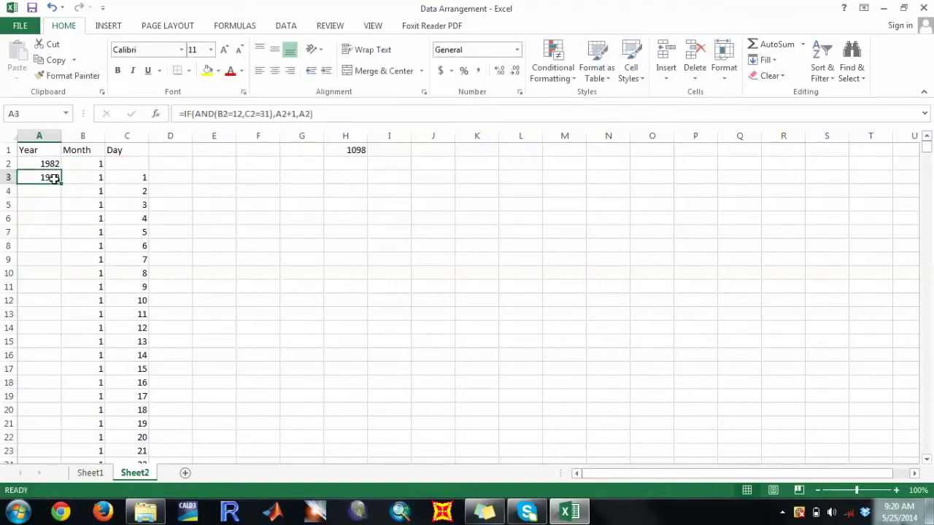
Step: Fill the year formula down column A and set the starting year in A2 to 1980
double_click(63, 187)
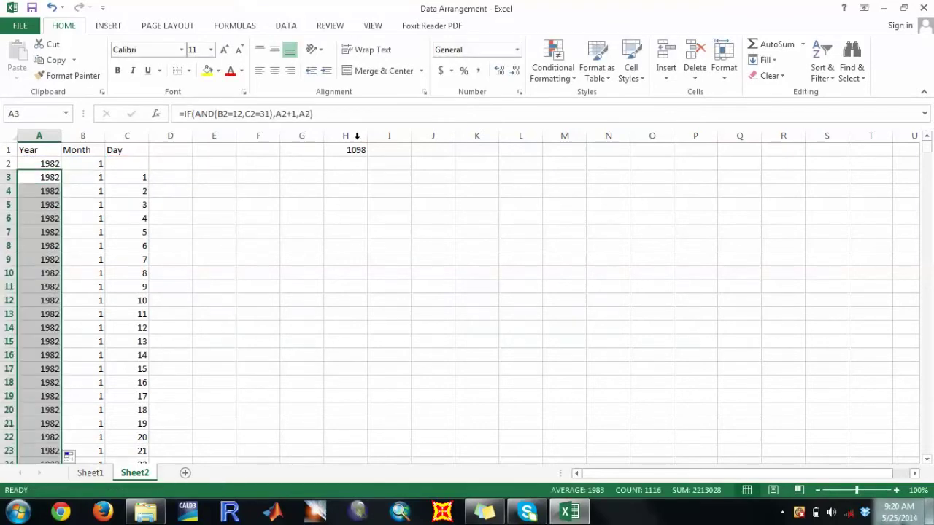
drag(928, 152, 931, 114)
click(56, 160)
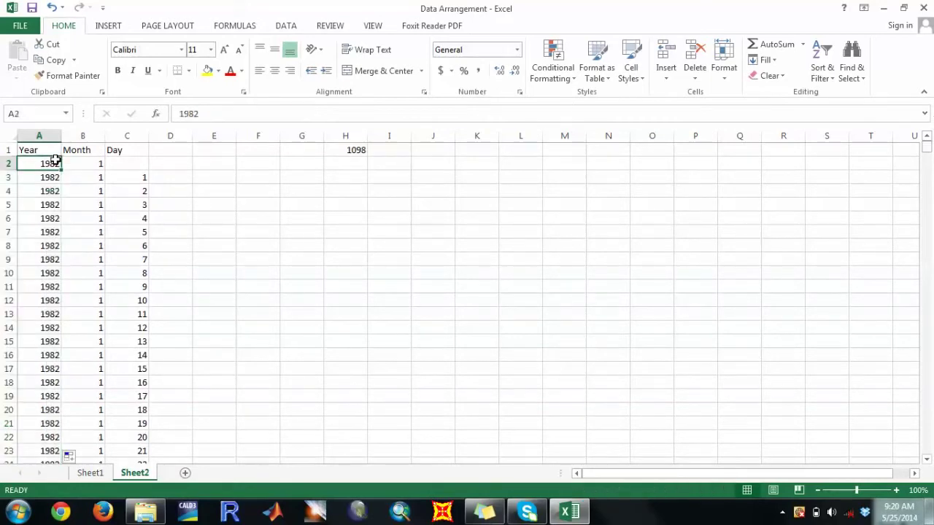
text(1)
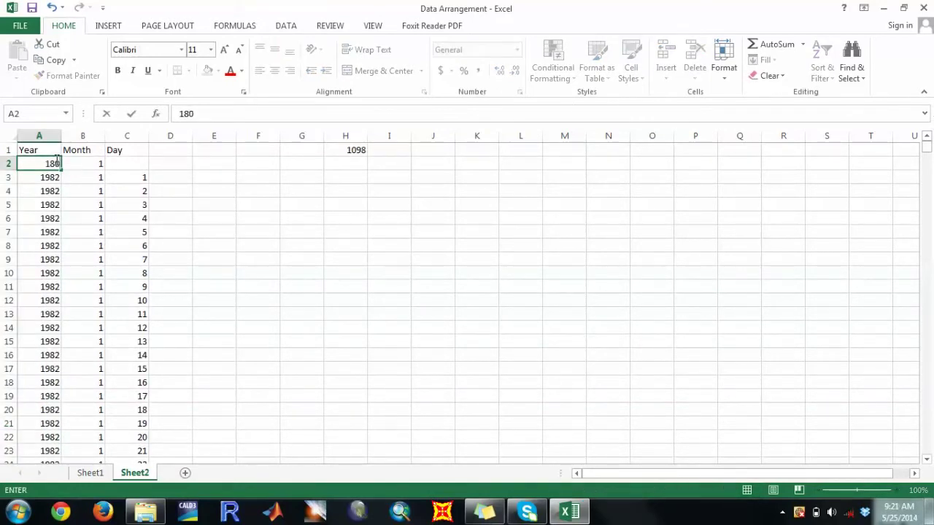
text(80)
key(Return)
click(55, 160)
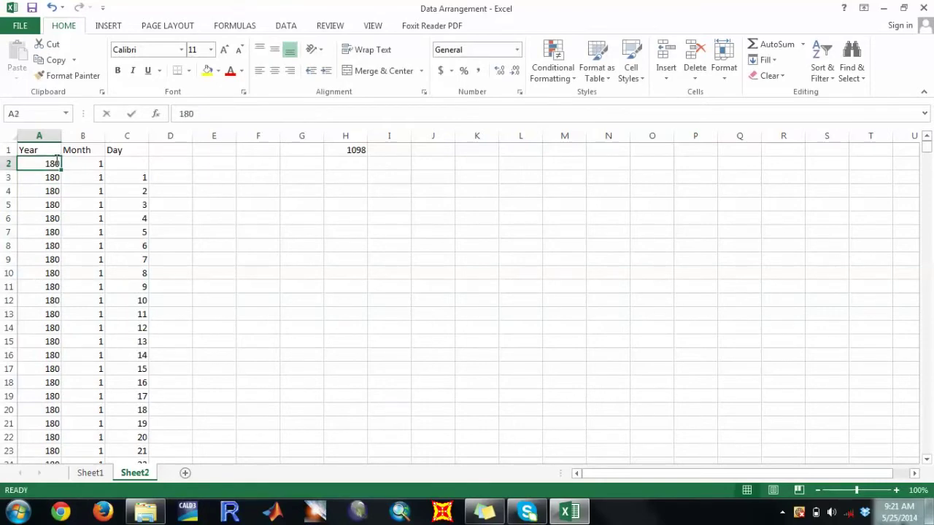
text(198)
key(Return)
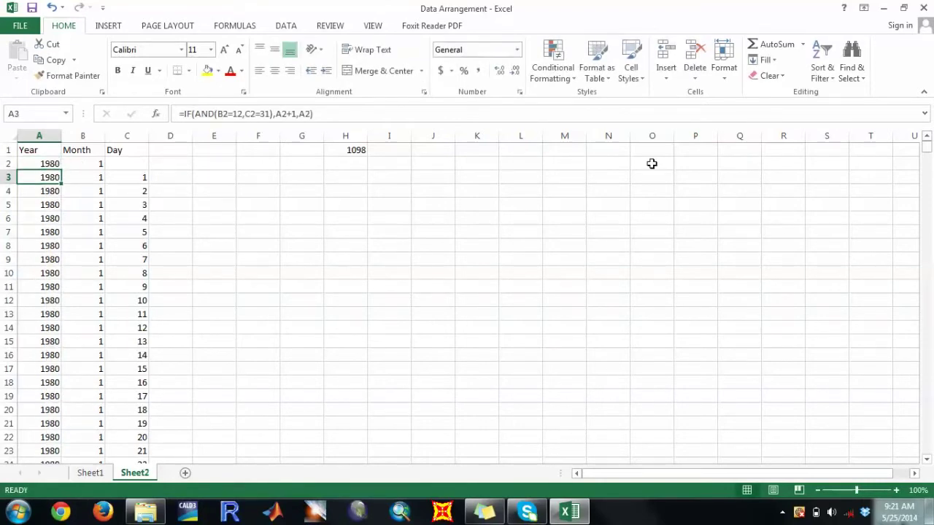
drag(928, 149, 928, 248)
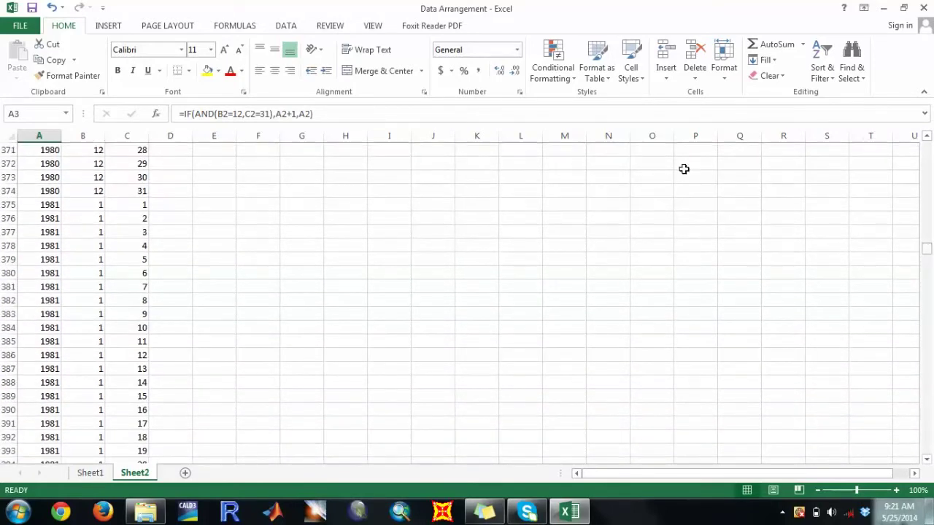
click(47, 192)
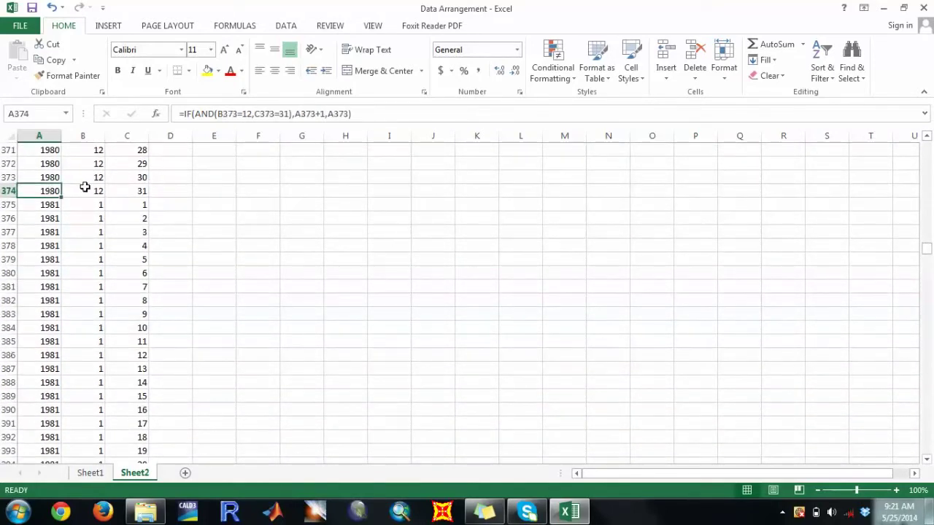
click(83, 190)
click(140, 191)
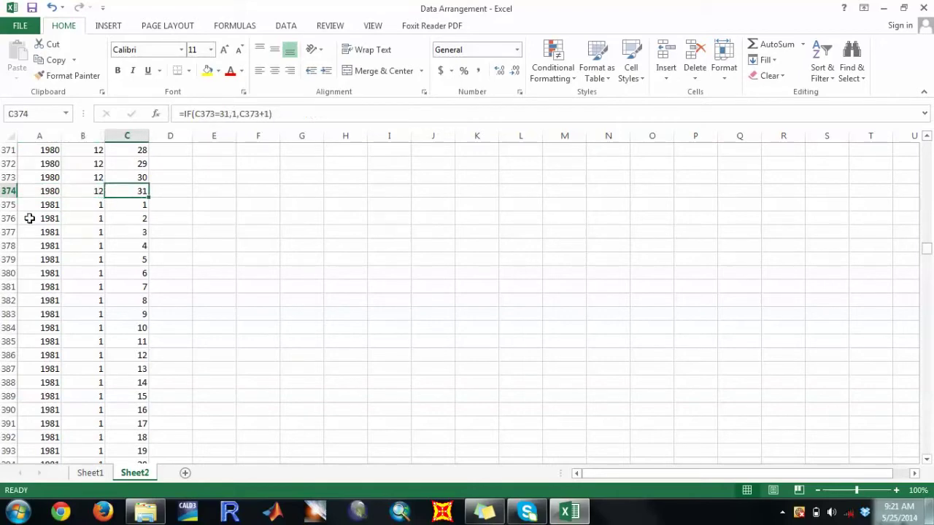
click(40, 205)
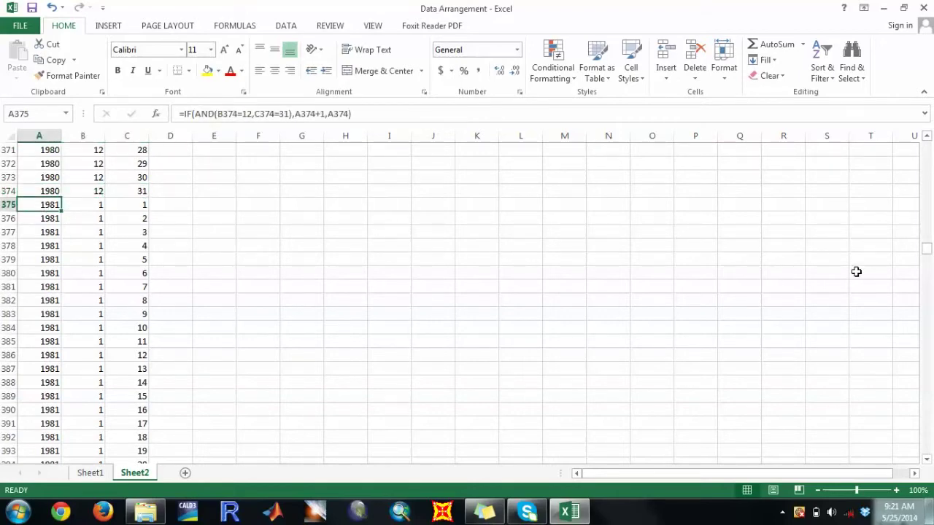
drag(927, 248, 933, 473)
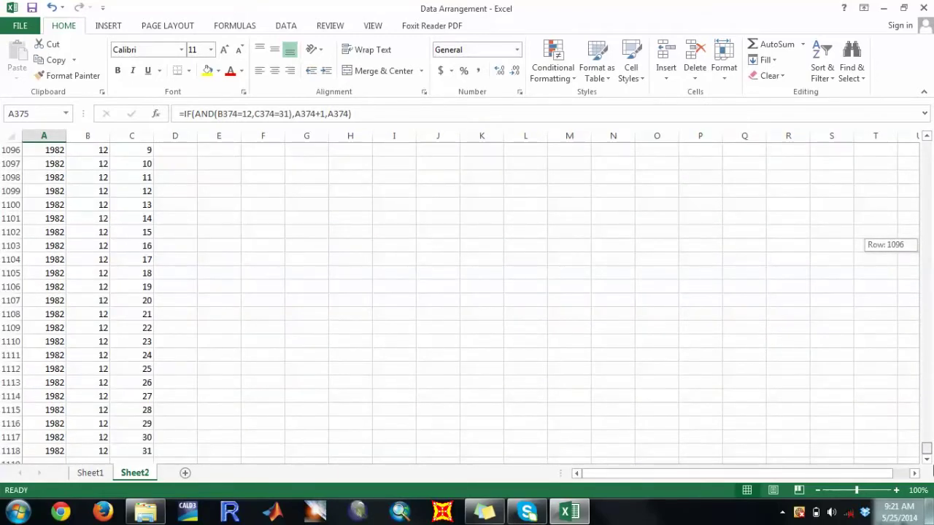
drag(933, 471, 927, 460)
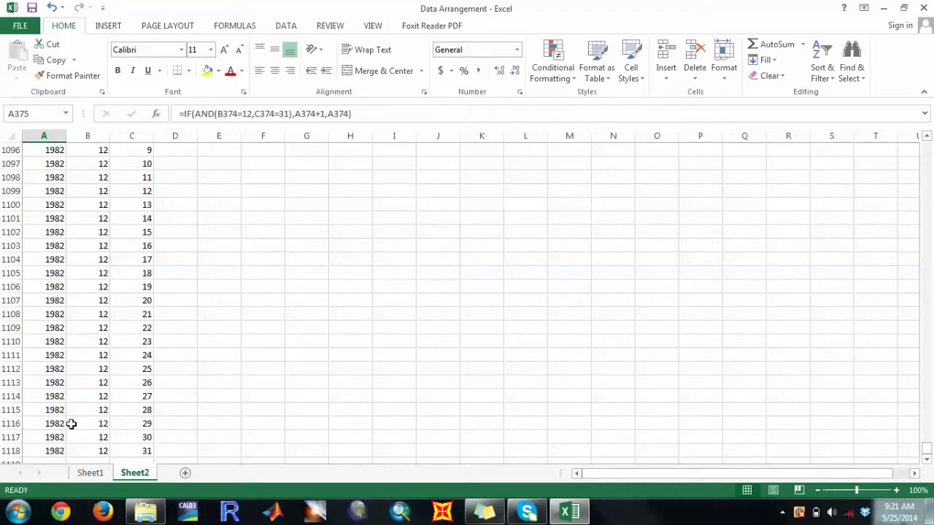
click(101, 474)
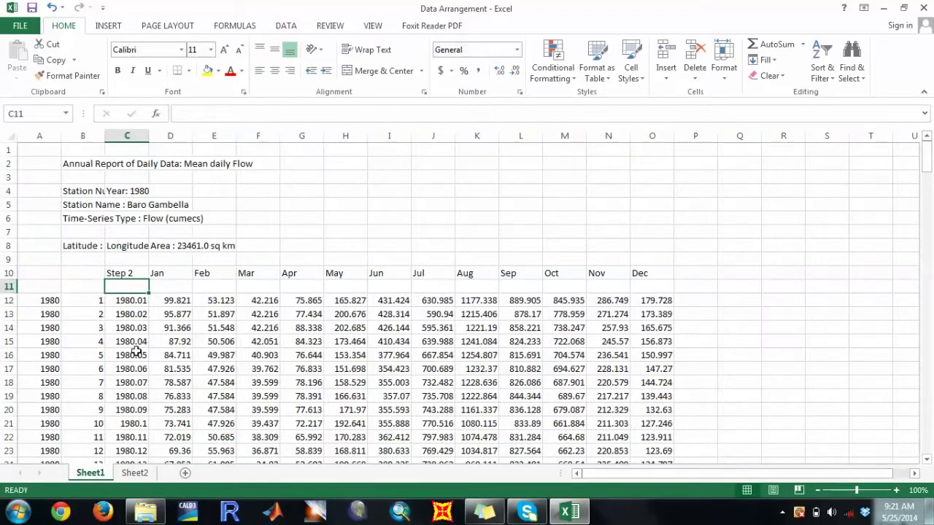
drag(928, 178, 931, 141)
click(149, 473)
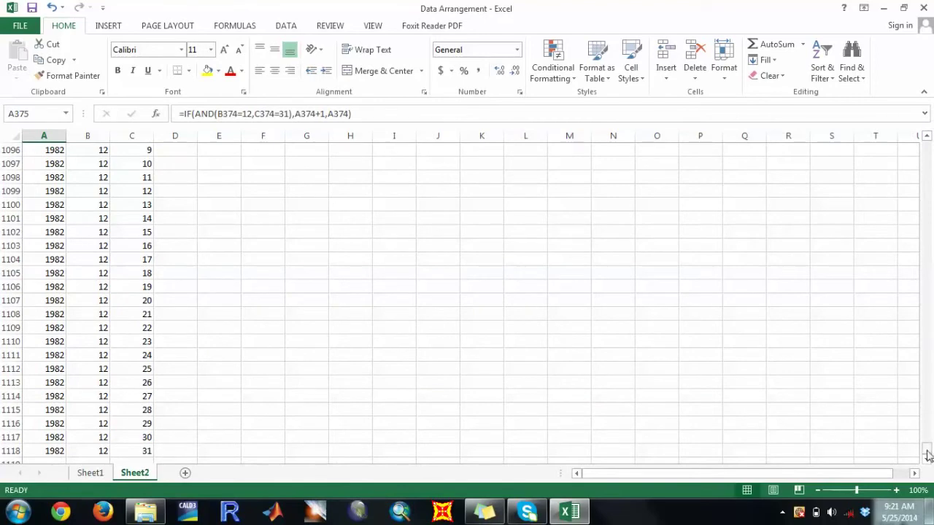
Step: Extend the Year/Month/Day series from the December 1982 rows down past row 1620
drag(52, 410, 118, 479)
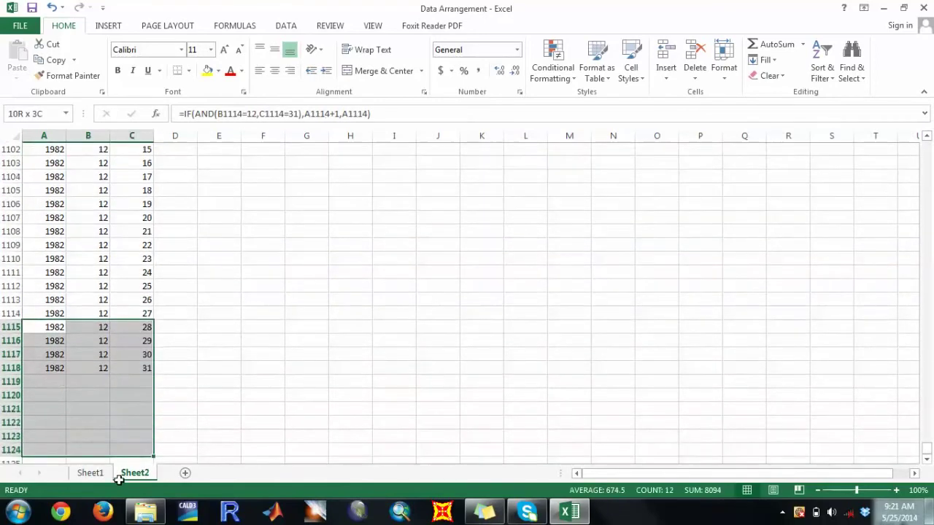
scroll(58, 340, down, 1)
drag(56, 328, 151, 405)
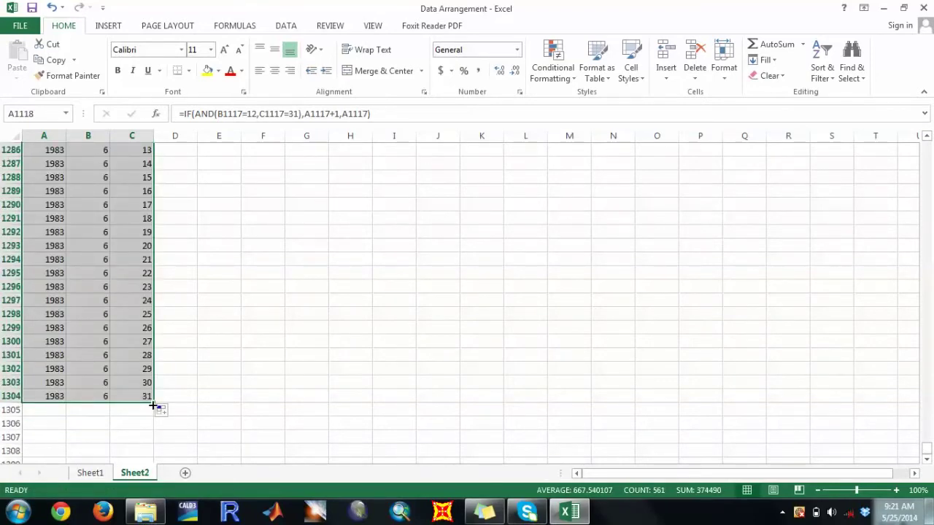
mouse_move(153, 403)
mouse_down()
mouse_move(153, 449)
mouse_move(154, 402)
mouse_up()
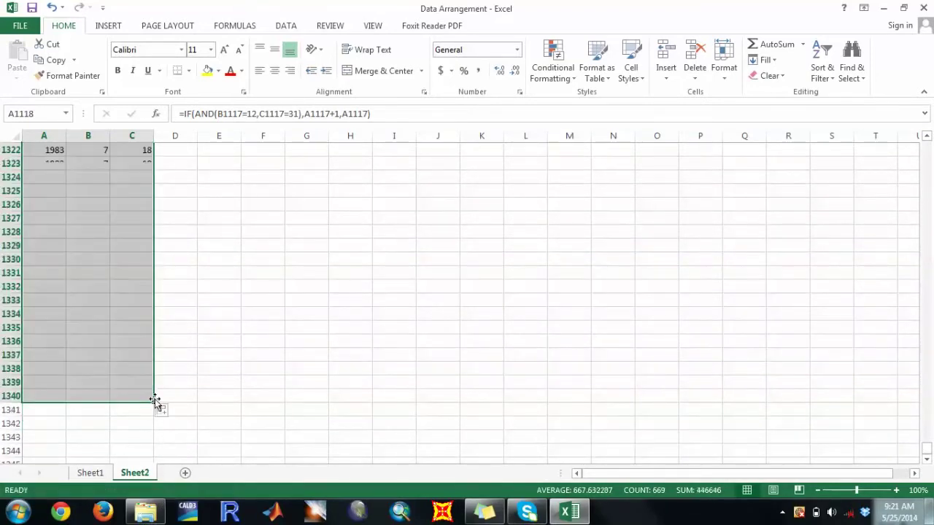
drag(155, 403, 169, 456)
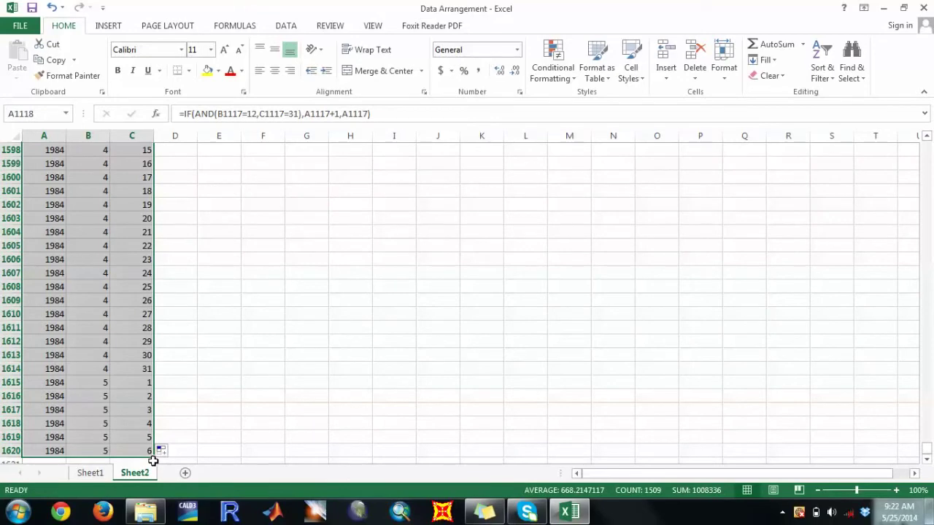
click(189, 424)
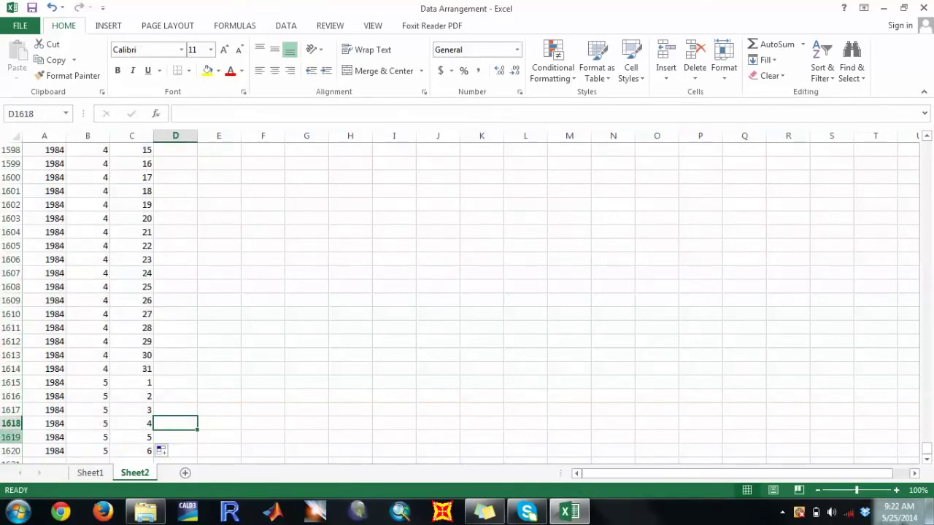
Step: Delete the extra 1984 rows 1491–1620 so the series ends at 31 December 1983
click(6, 446)
drag(6, 441, 47, 249)
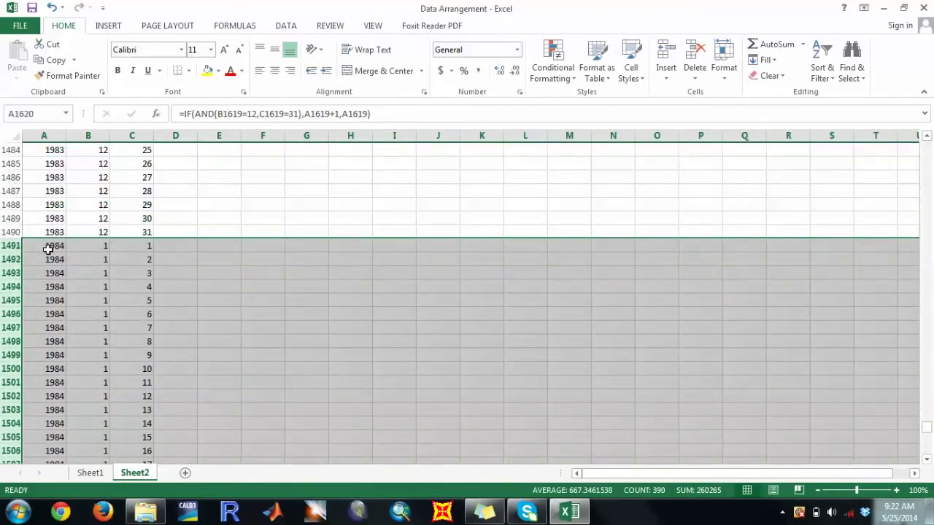
right_click(47, 249)
click(96, 360)
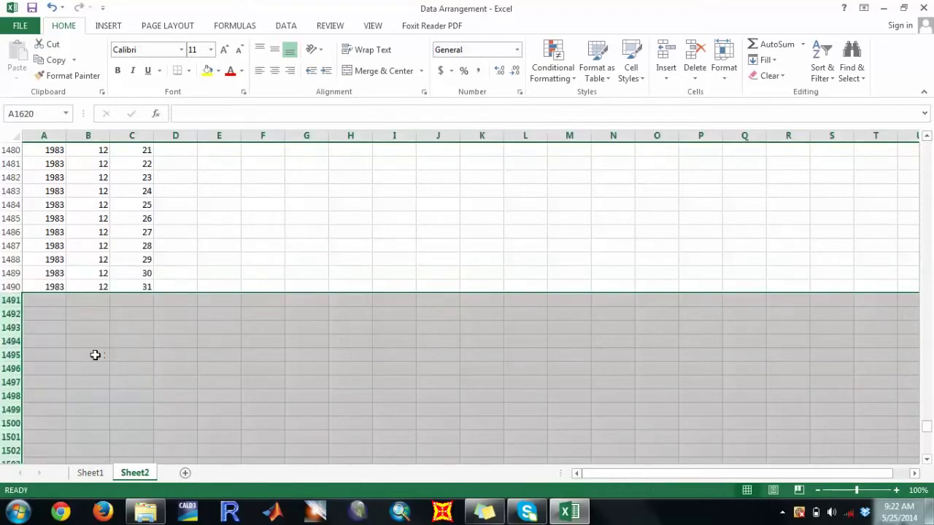
click(229, 267)
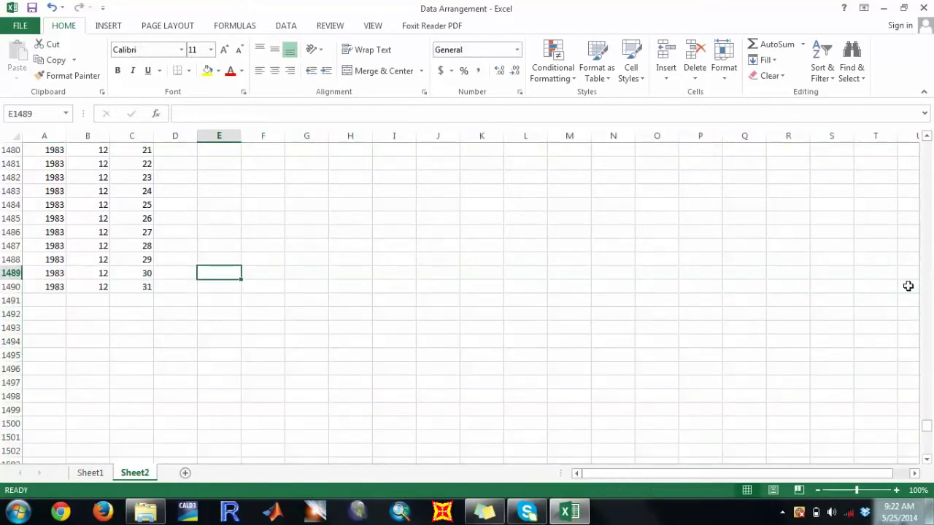
drag(929, 438, 928, 145)
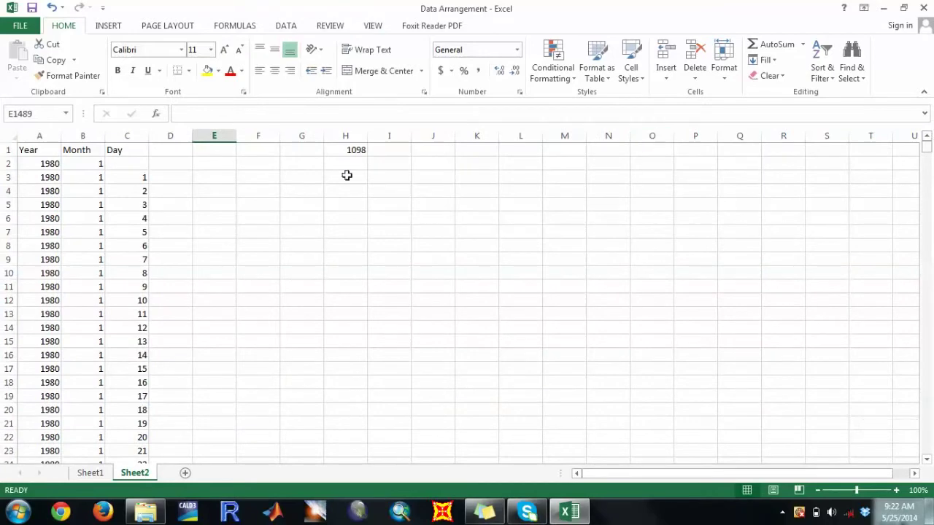
Step: Begin D3's formula as =VLOOKUP(A3+C3/100, and go to Sheet1 for the table
click(179, 172)
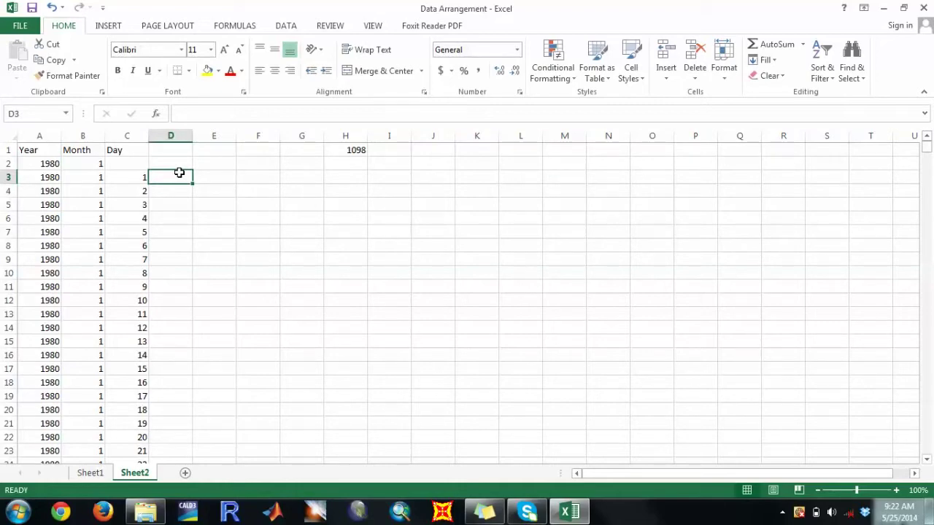
text(=VLOOKUP()
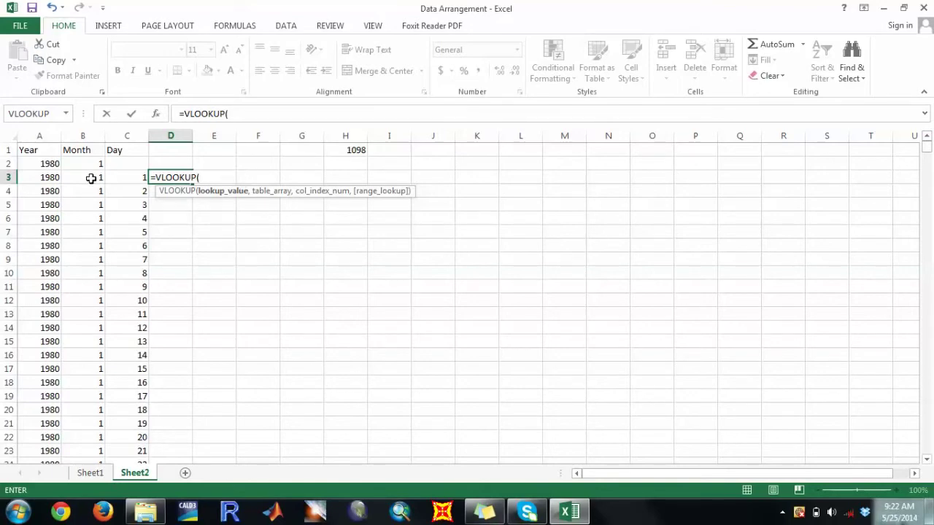
click(40, 177)
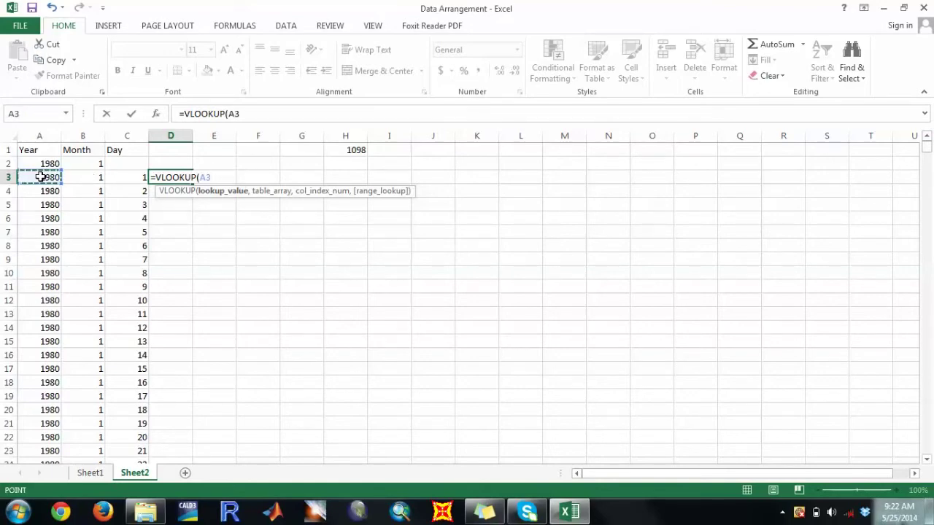
text(+)
click(142, 177)
text(/100)
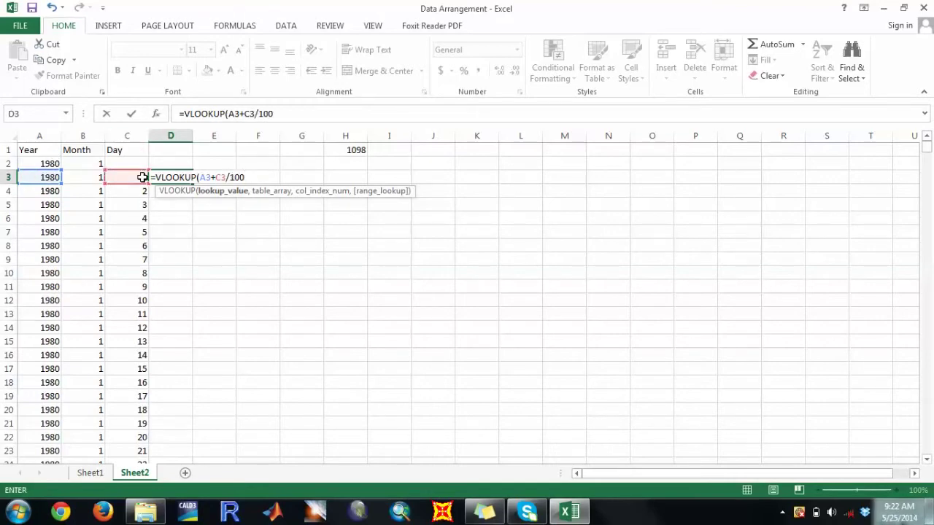
text(,)
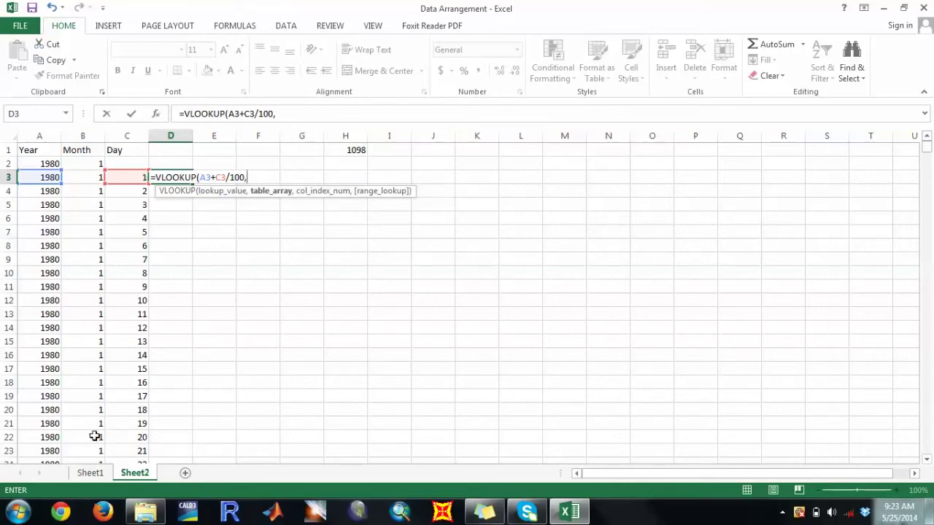
click(95, 474)
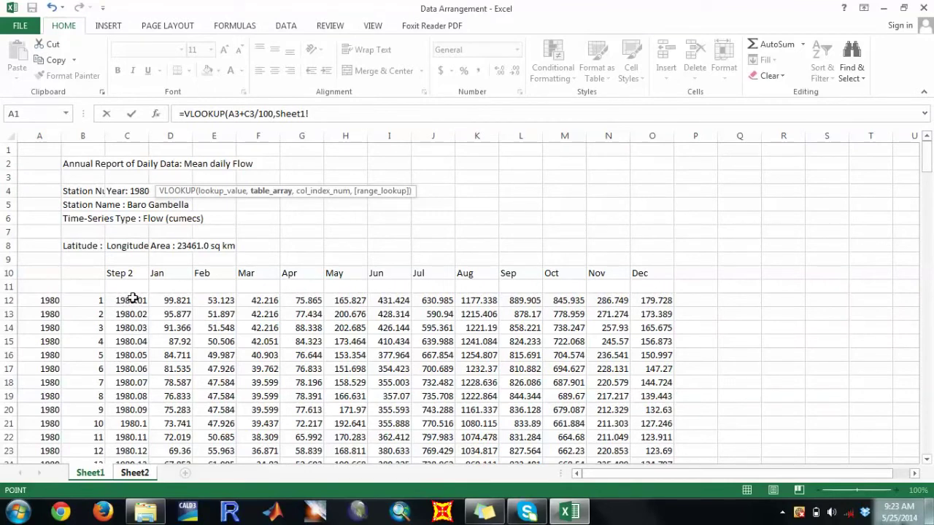
Step: Select C12:O135 on Sheet1 as the lookup table and return to Sheet2
drag(338, 318, 671, 426)
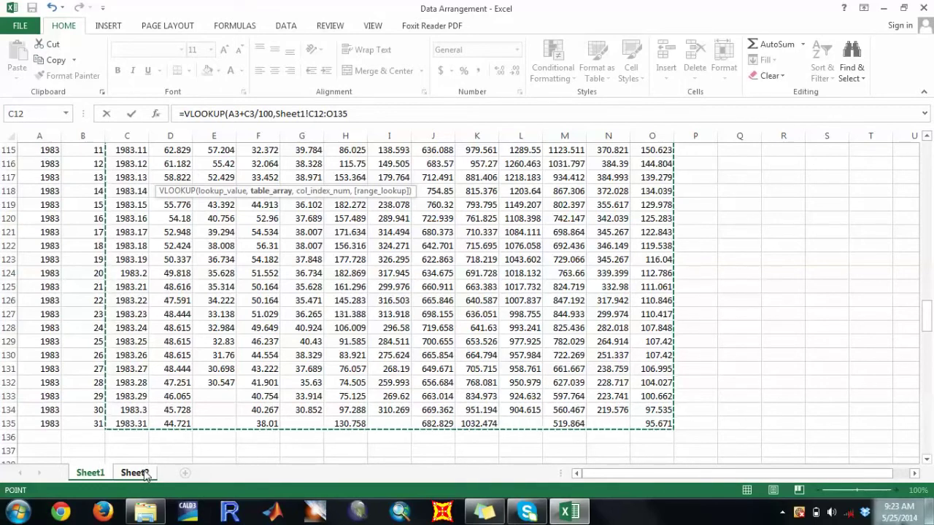
click(131, 473)
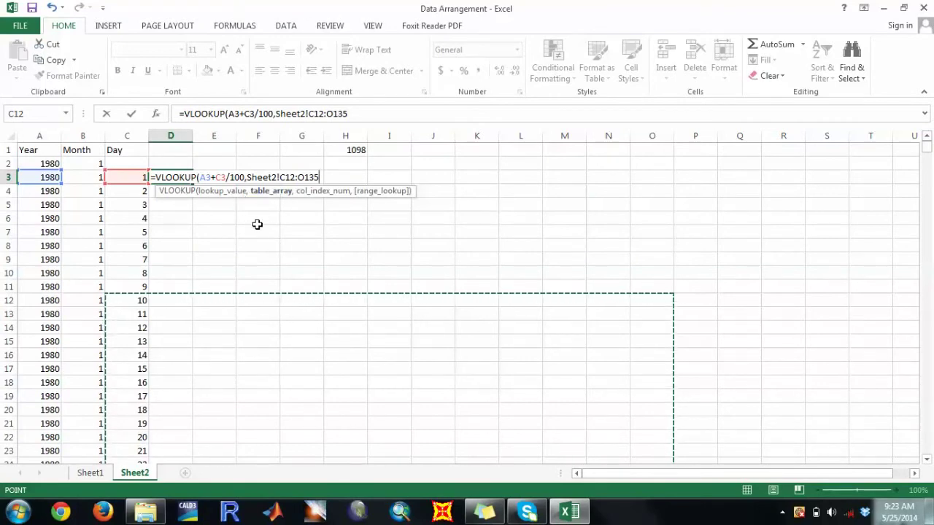
Step: Point the table reference at Sheet1 and make it absolute as $C$12:$O$135
click(274, 177)
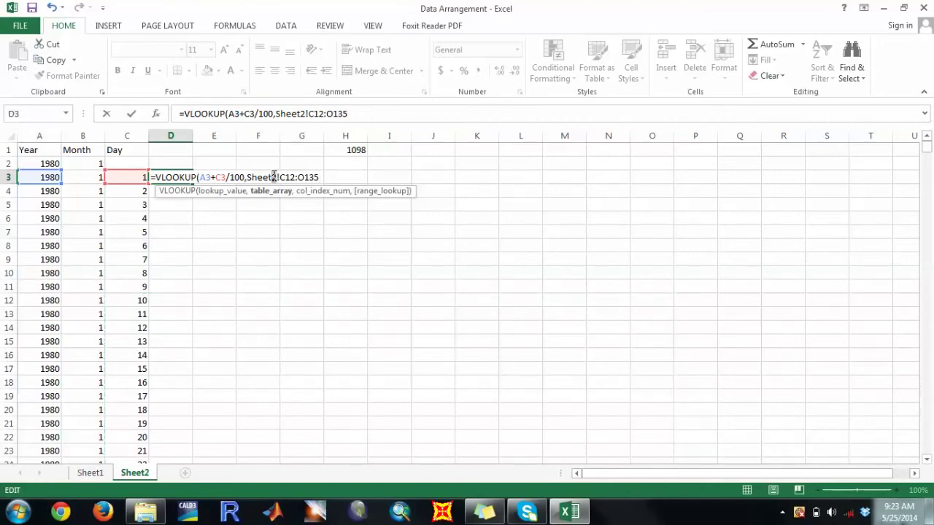
text(1)
key(F4)
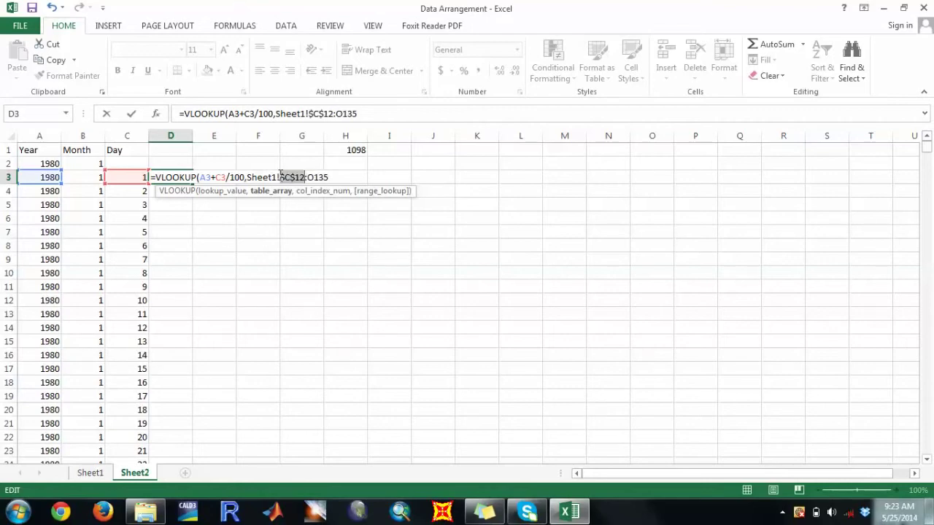
click(308, 177)
key(F4)
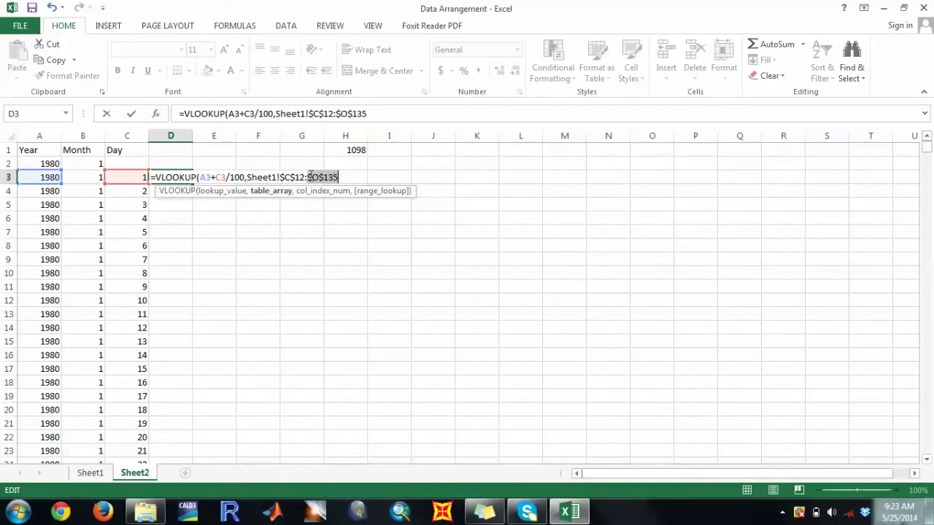
Step: Add B2+1 as the column index and FALSE for exact match, then commit the formula
click(346, 176)
text(,)
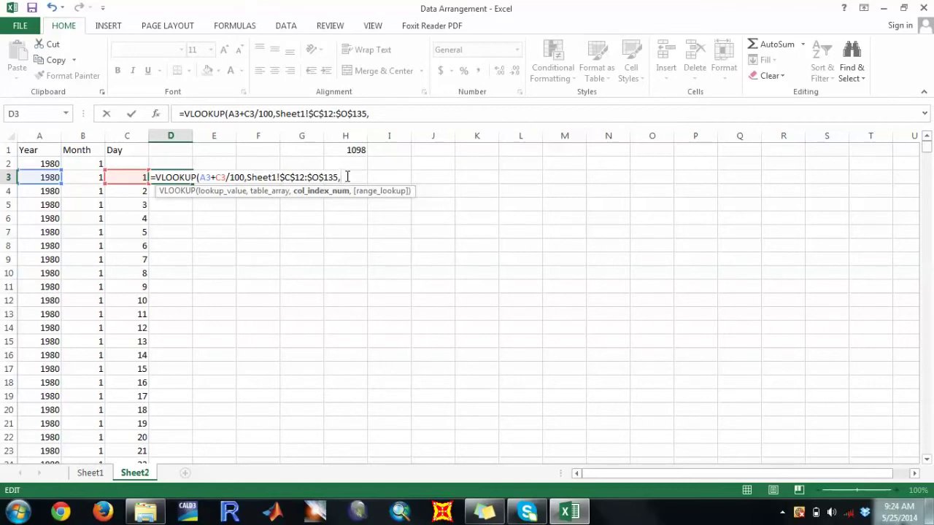
click(91, 162)
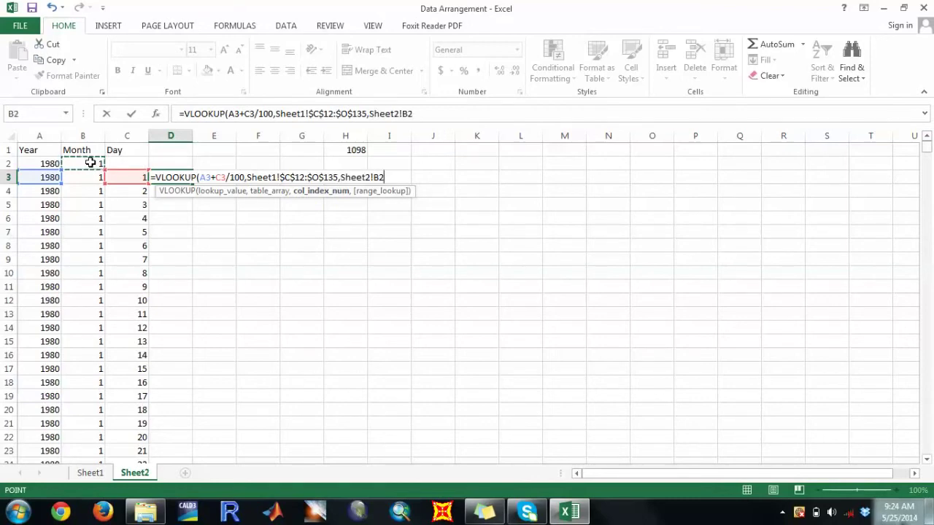
text(+1)
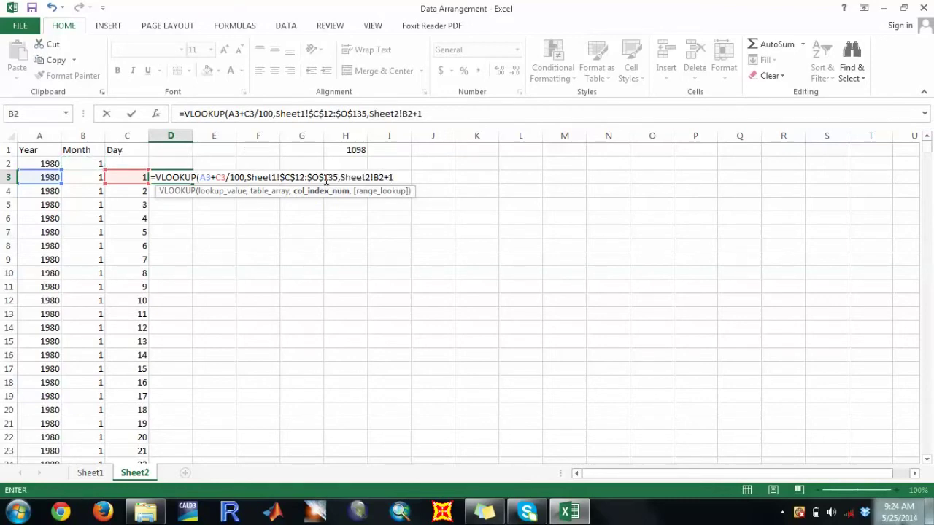
click(373, 177)
key(BackSpace)
key(BackSpace)
key(BackSpace)
key(BackSpace)
key(BackSpace)
key(BackSpace)
key(BackSpace)
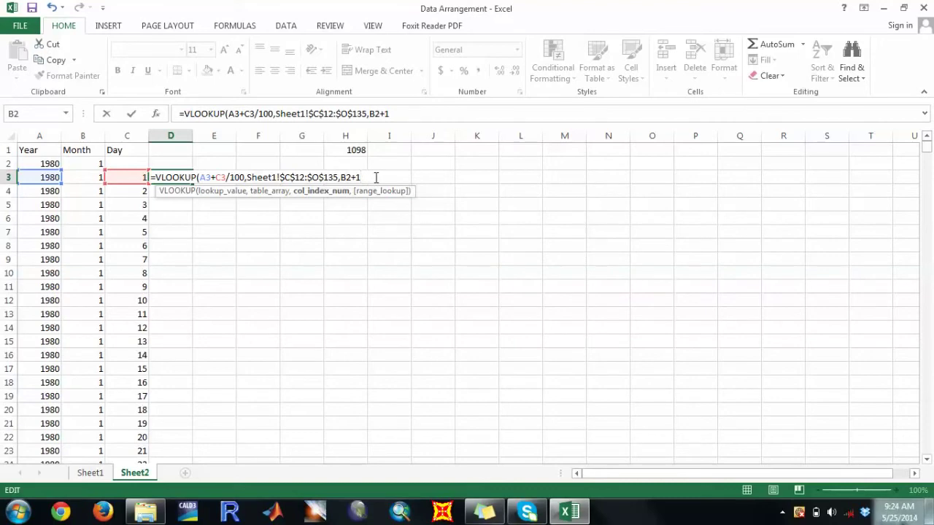
text(,)
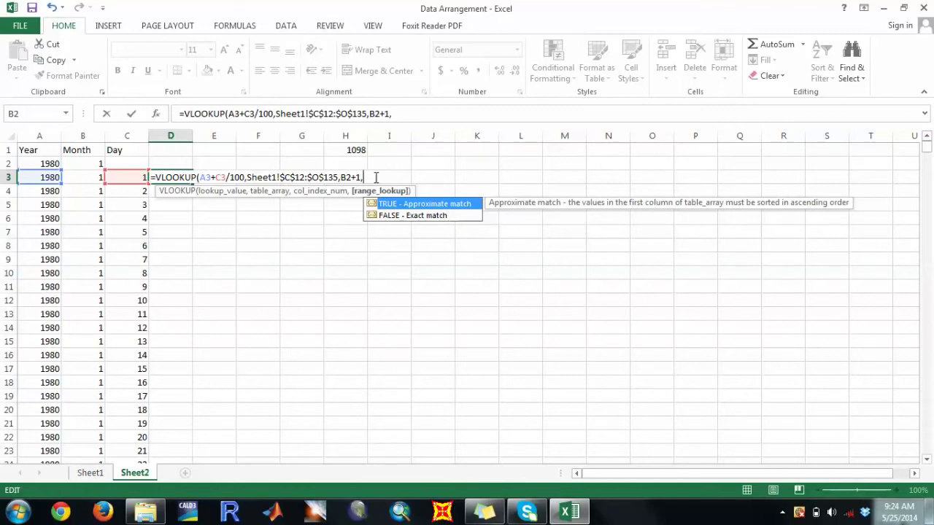
text(FALSE))
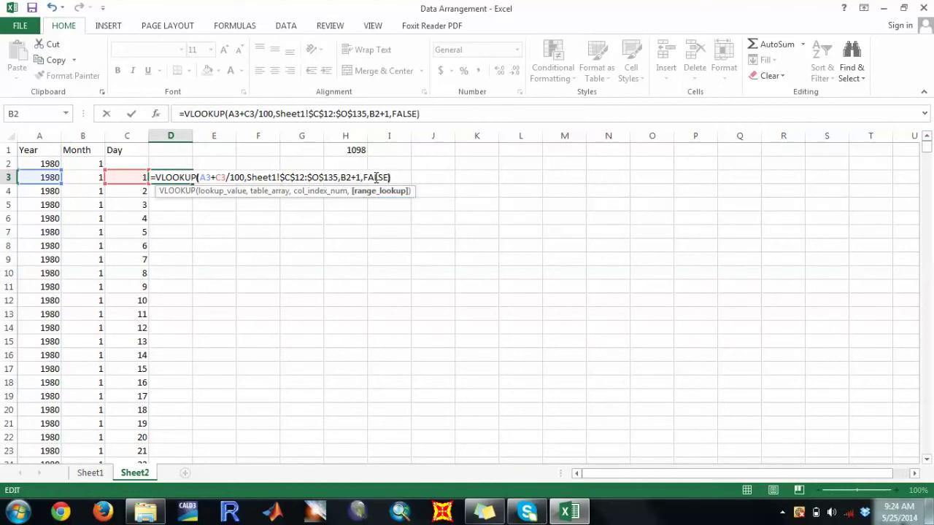
key(Return)
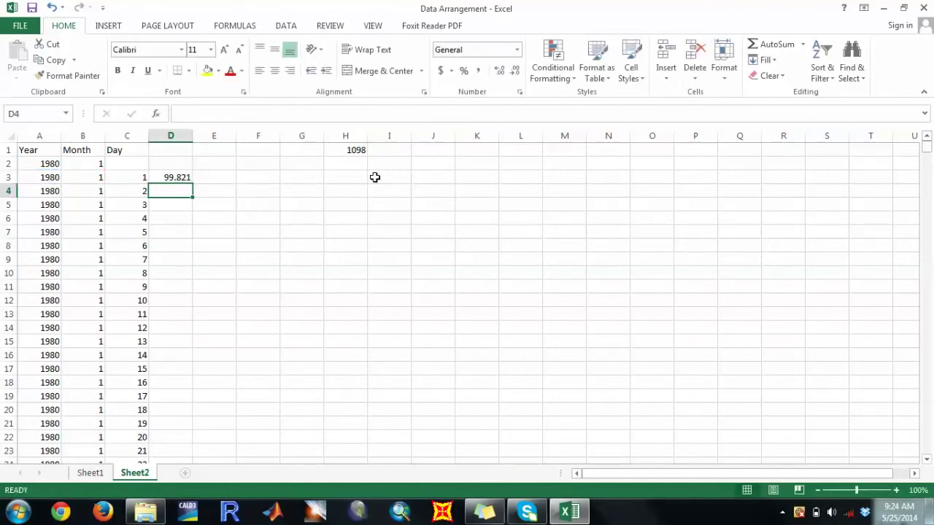
Step: Compare D3's lookup result with the source flow 99.821 in Sheet1 cell D12
click(173, 179)
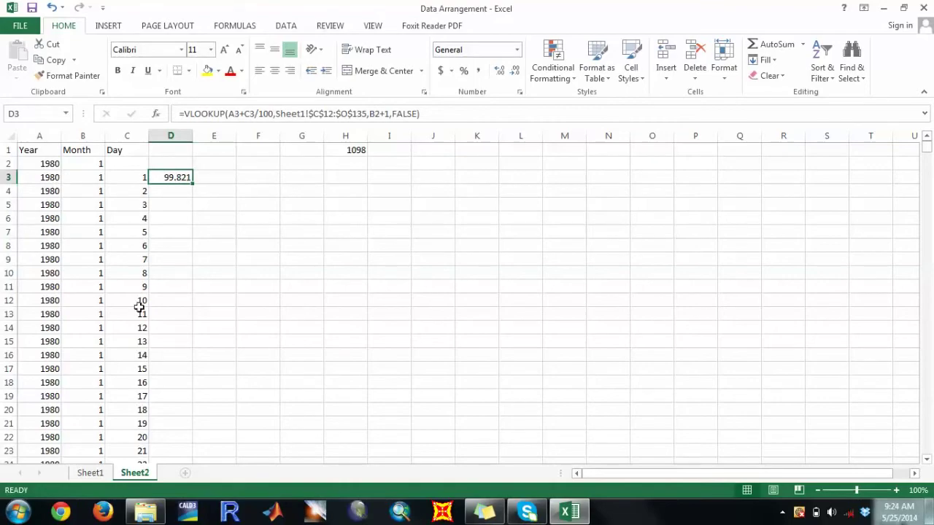
click(90, 473)
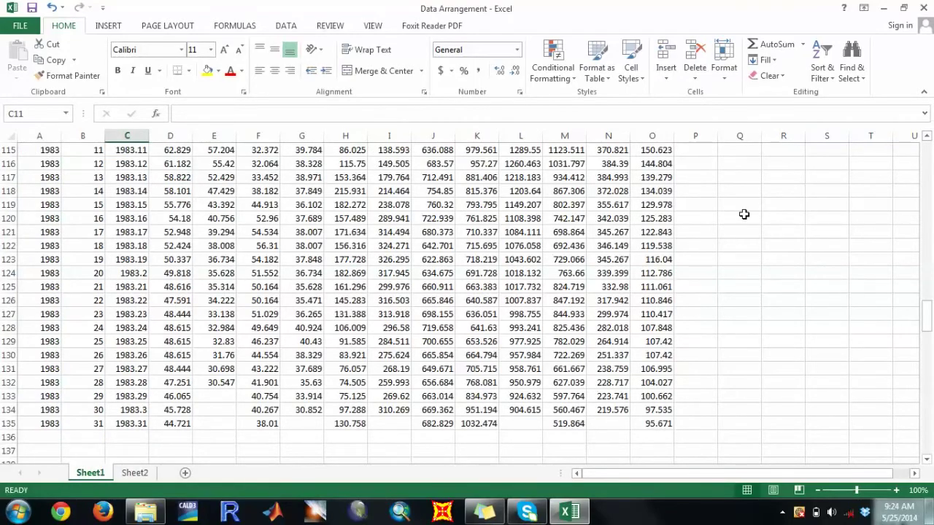
drag(927, 316, 931, 150)
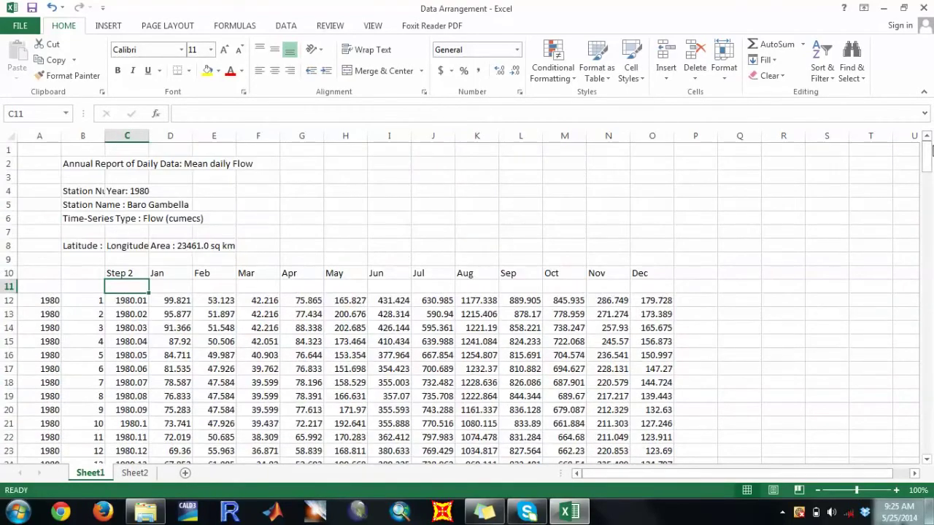
click(175, 299)
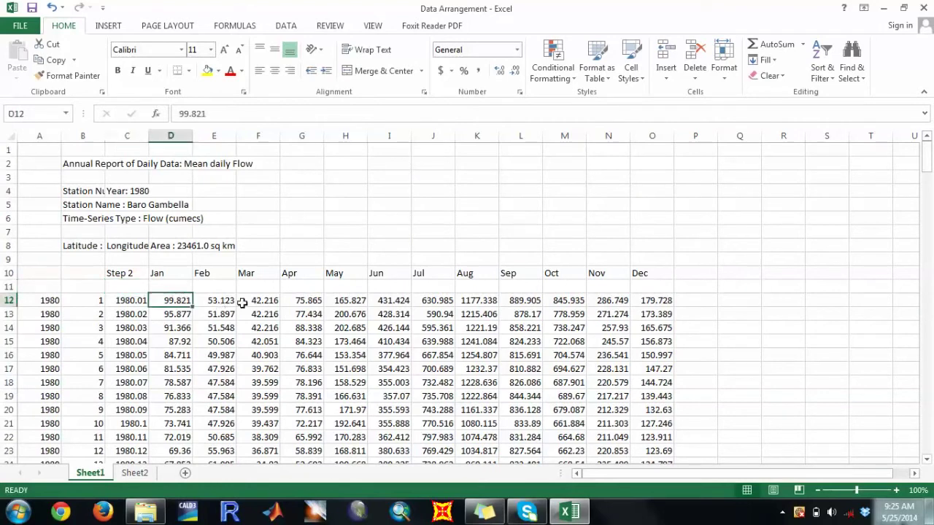
Step: Fill the flow lookup formula down column D of Sheet2
click(135, 473)
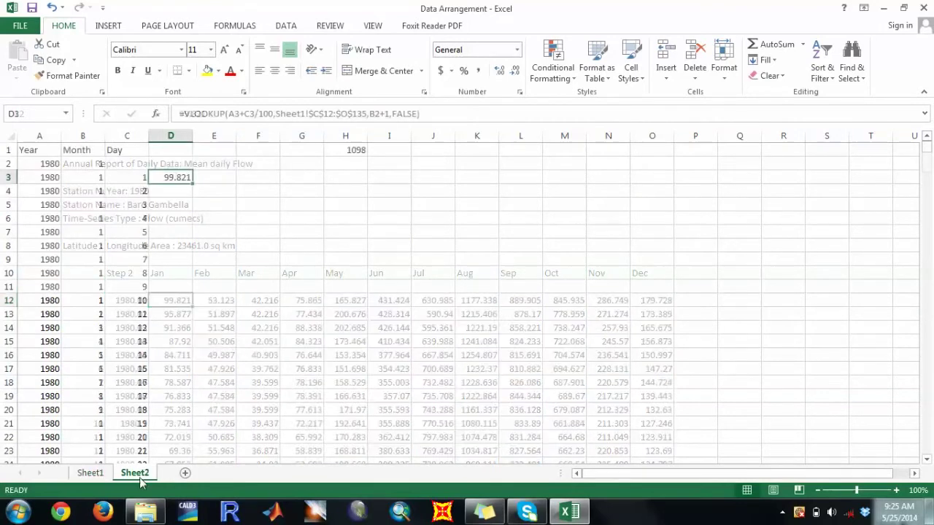
double_click(192, 183)
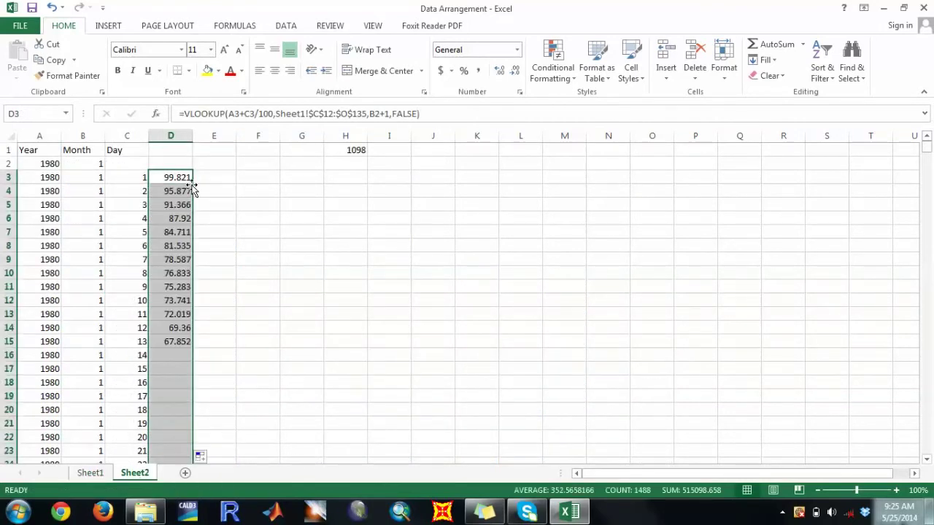
mouse_move(928, 146)
mouse_down()
mouse_move(926, 452)
mouse_move(911, 221)
mouse_move(929, 143)
mouse_up()
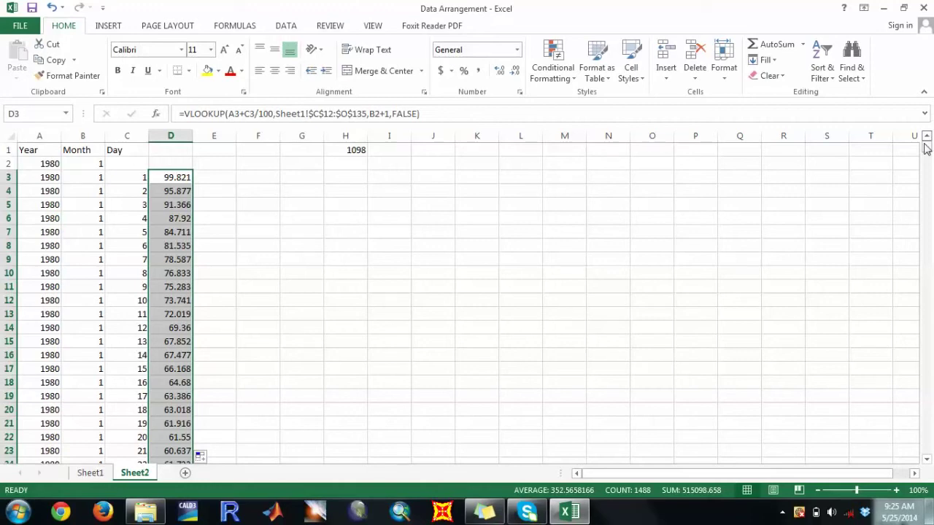
Step: Enter 1/1/1980 in E3, fill consecutive dates down column E, and widen the column
click(211, 176)
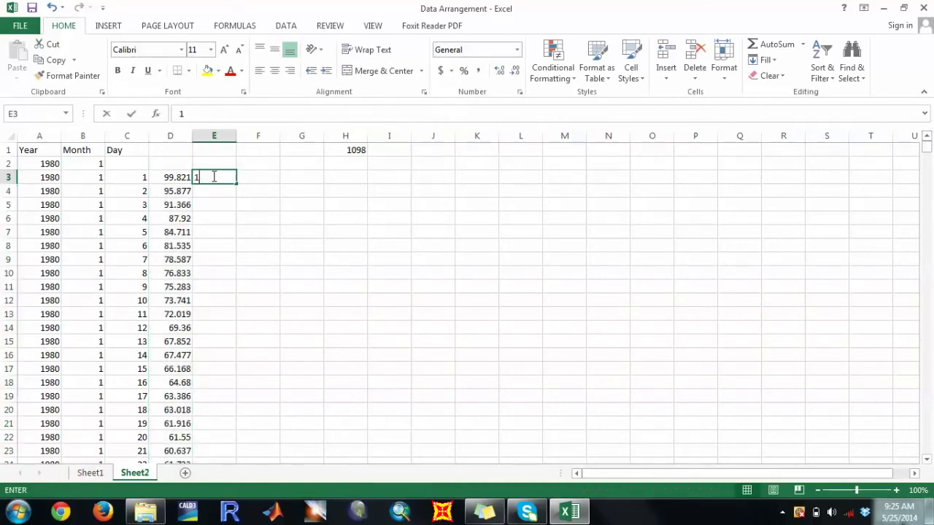
text(1/1/1980)
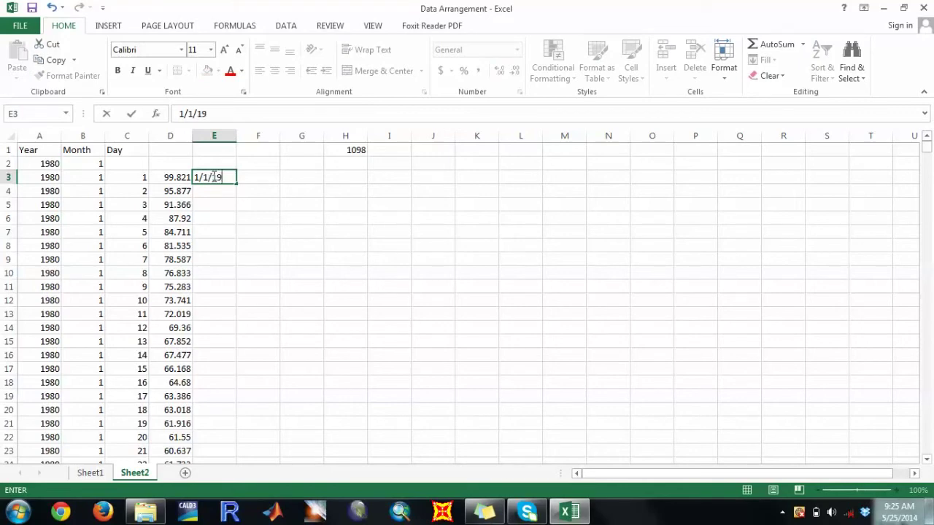
click(270, 202)
click(219, 178)
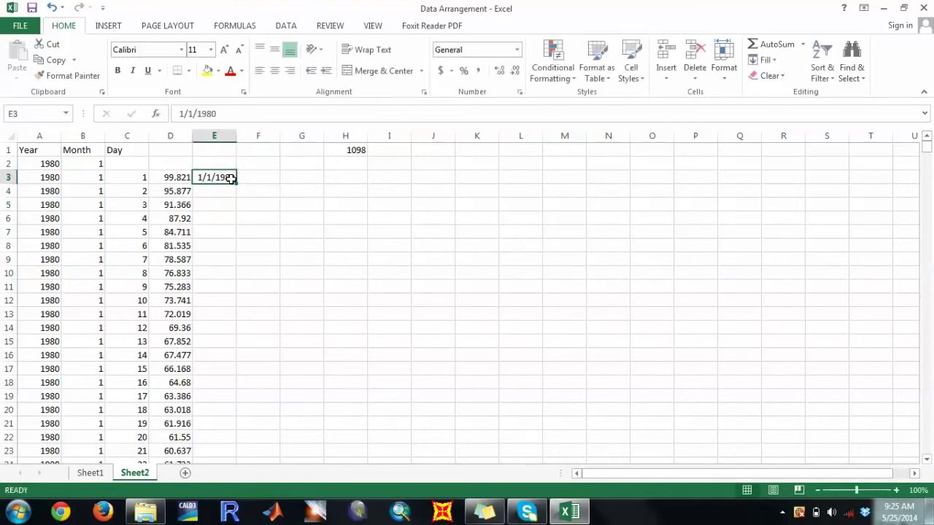
double_click(236, 183)
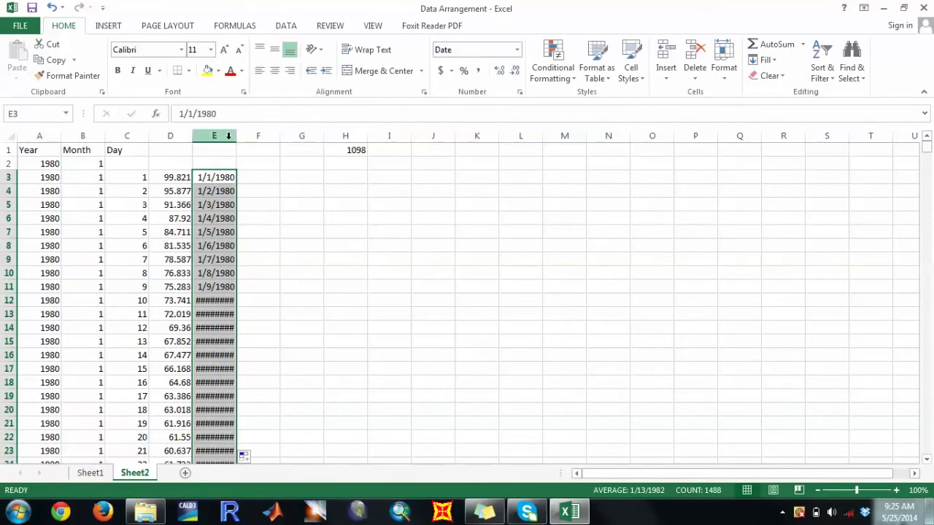
drag(237, 136, 247, 135)
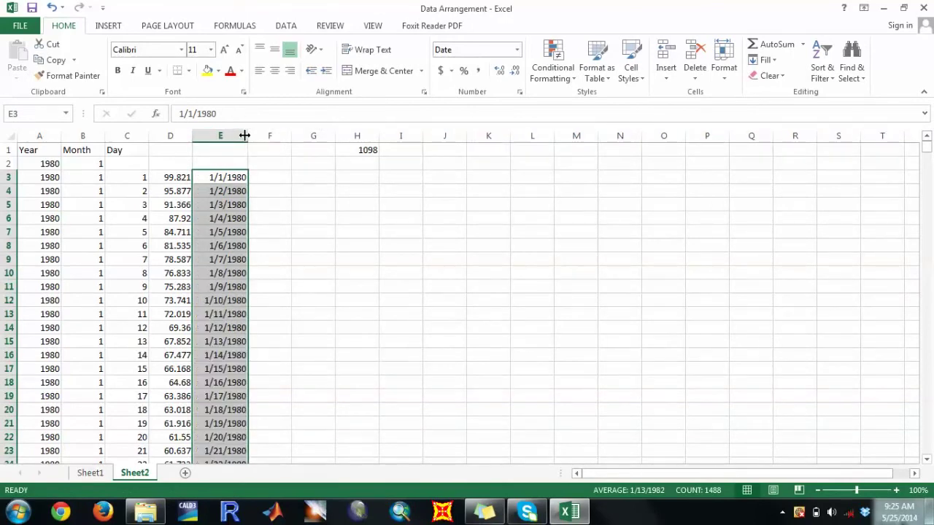
Step: Copy columns A through E of Sheet2 and insert a new Sheet3
click(156, 130)
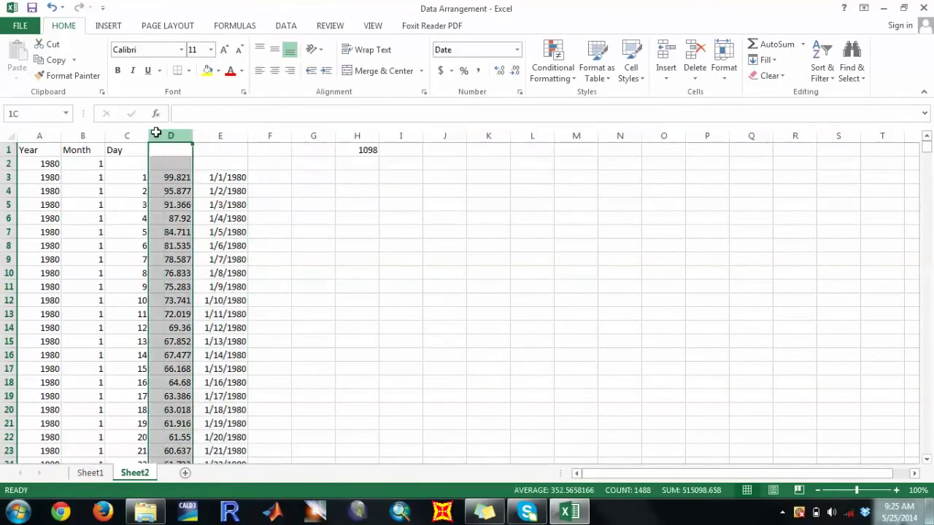
click(9, 132)
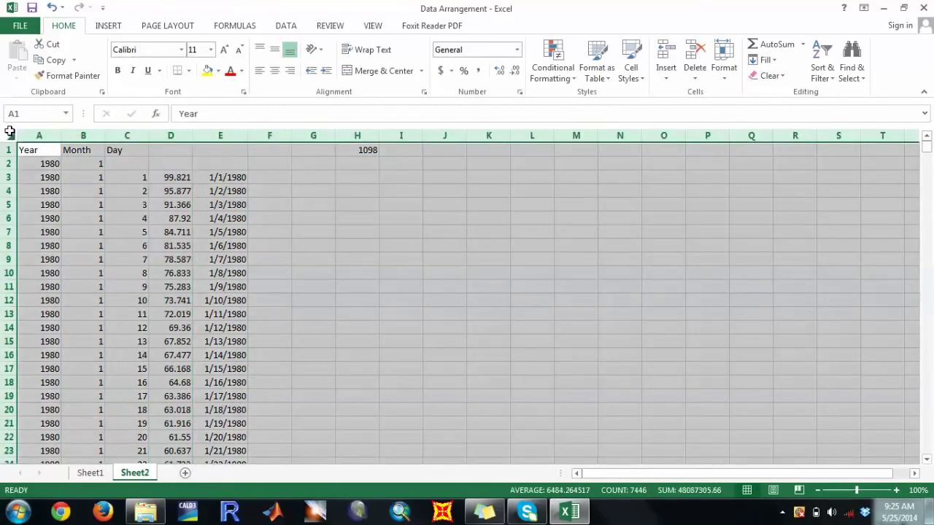
drag(33, 136, 208, 162)
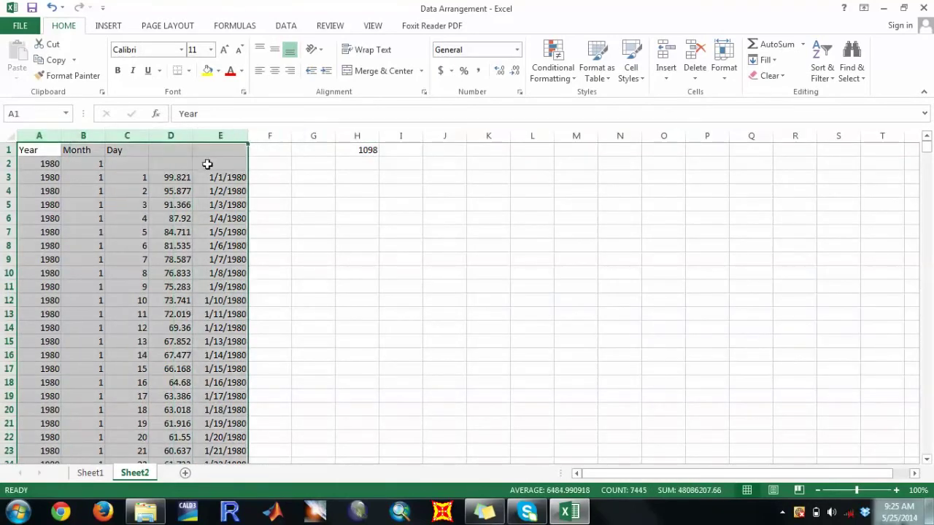
right_click(208, 165)
click(242, 192)
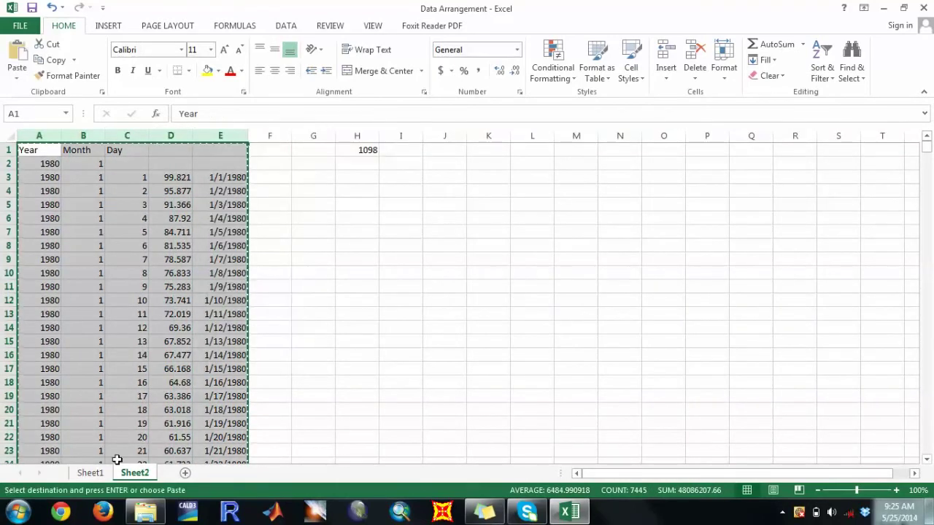
click(184, 473)
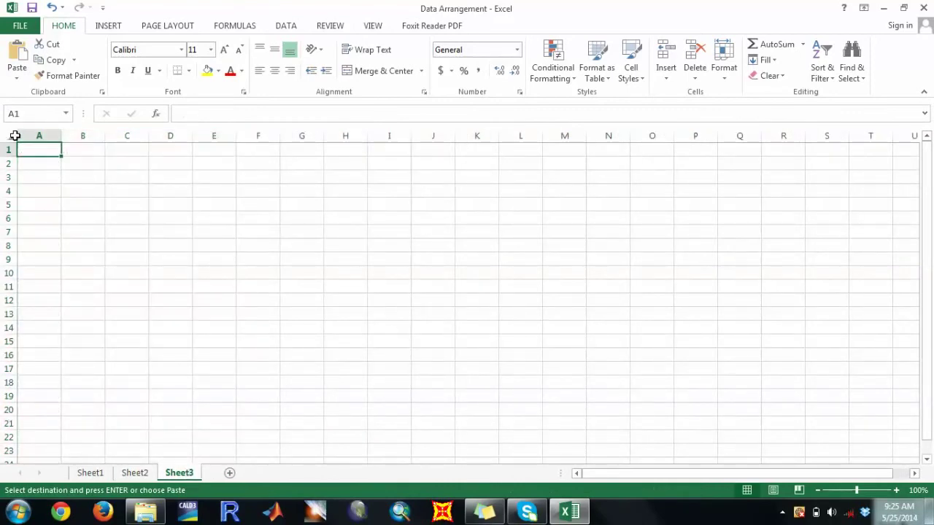
Step: Paste the copied columns into Sheet3 as values only via Paste Special
click(9, 136)
right_click(39, 162)
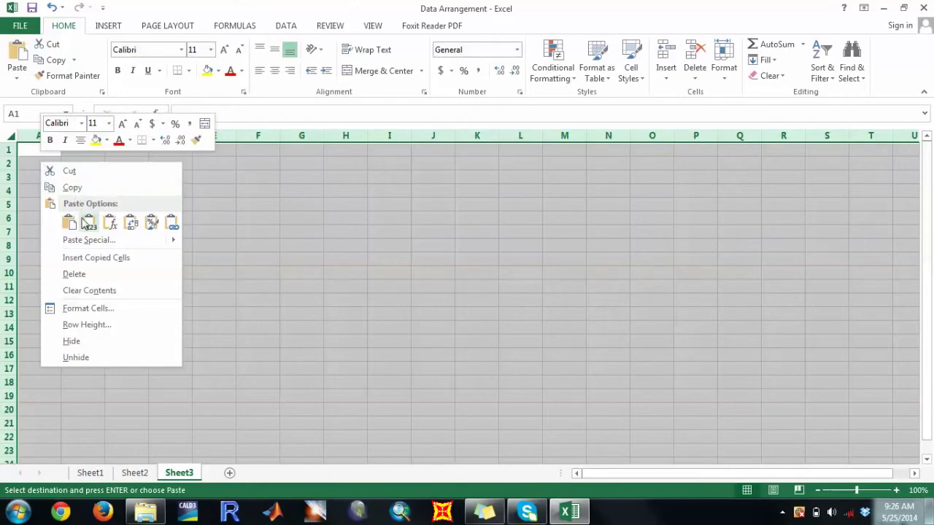
click(79, 240)
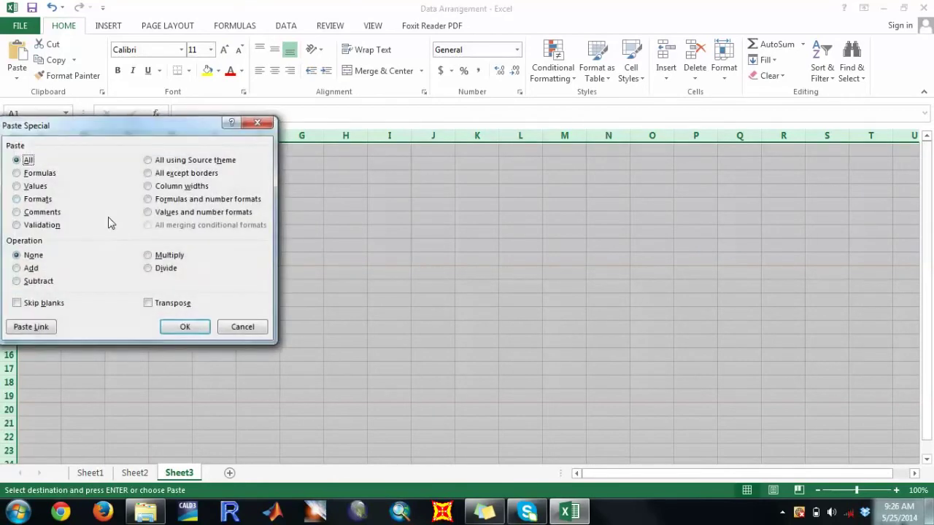
click(35, 186)
click(186, 327)
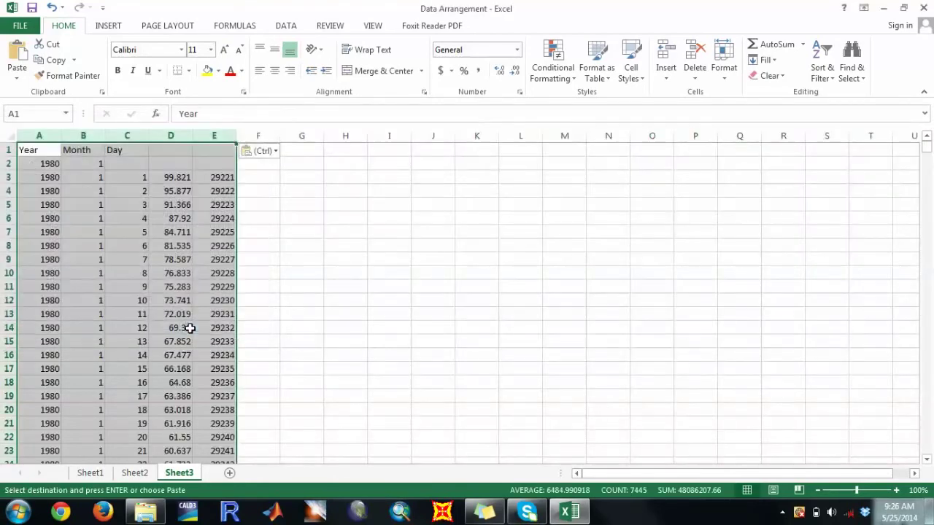
click(333, 229)
Step: Format E3 as Short Date, fill the dates down column E, and widen it
click(223, 177)
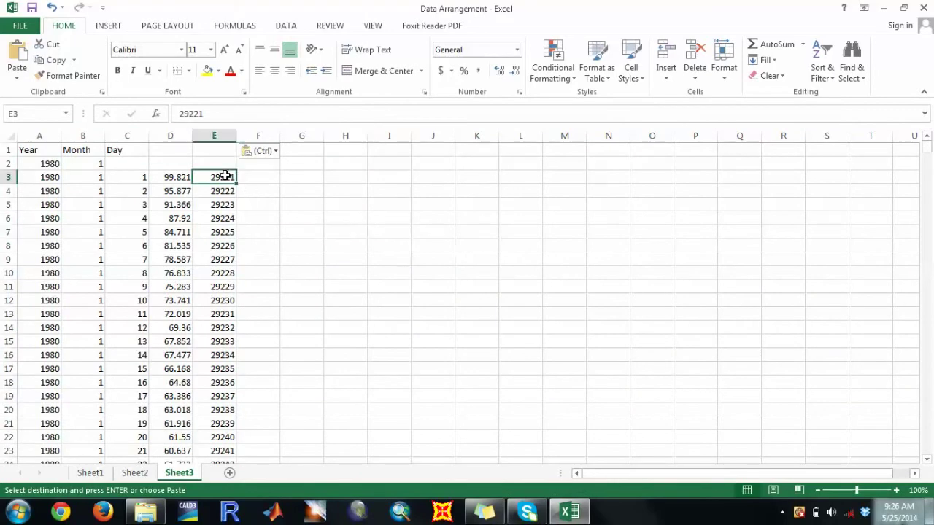
click(516, 49)
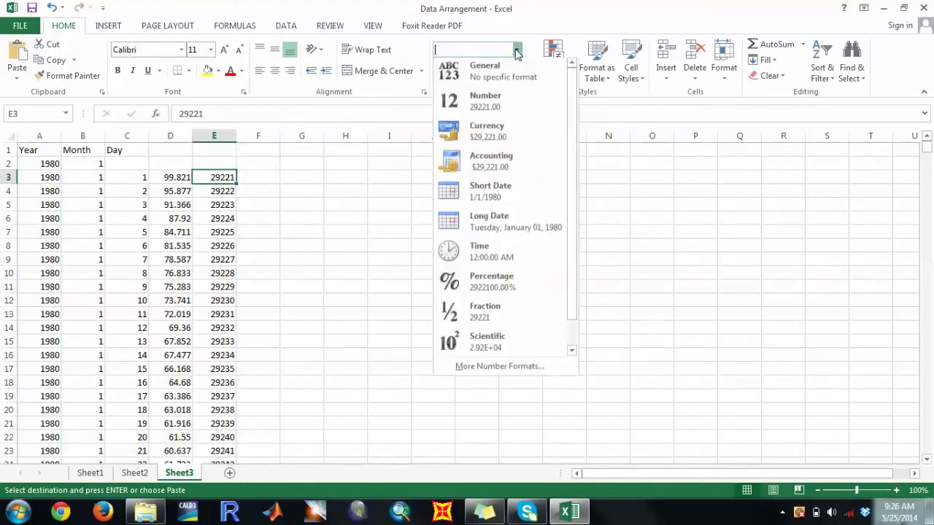
click(490, 197)
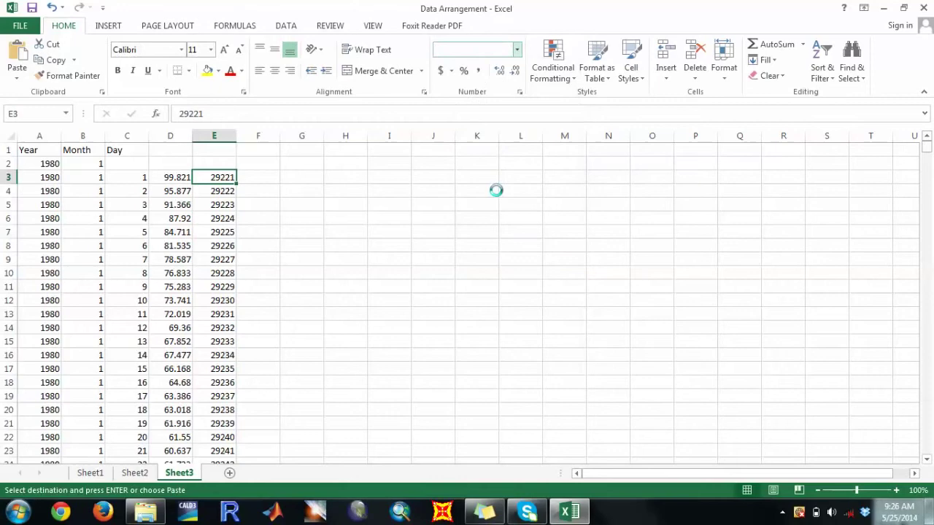
double_click(236, 187)
drag(234, 134, 249, 134)
Step: Enter the headers 'Data' in D2 and 'Day' in E2
drag(185, 162, 177, 205)
click(185, 163)
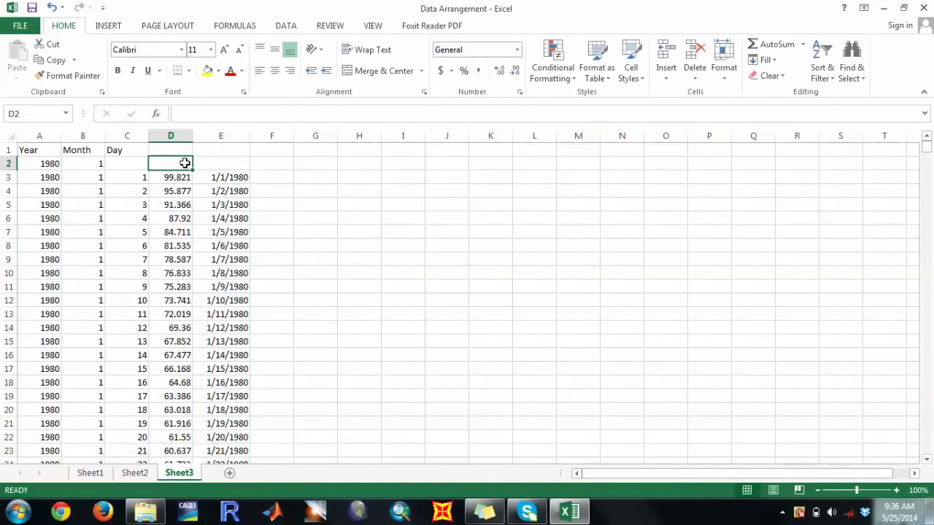
text(Day)
key(BackSpace)
text(ta)
click(230, 162)
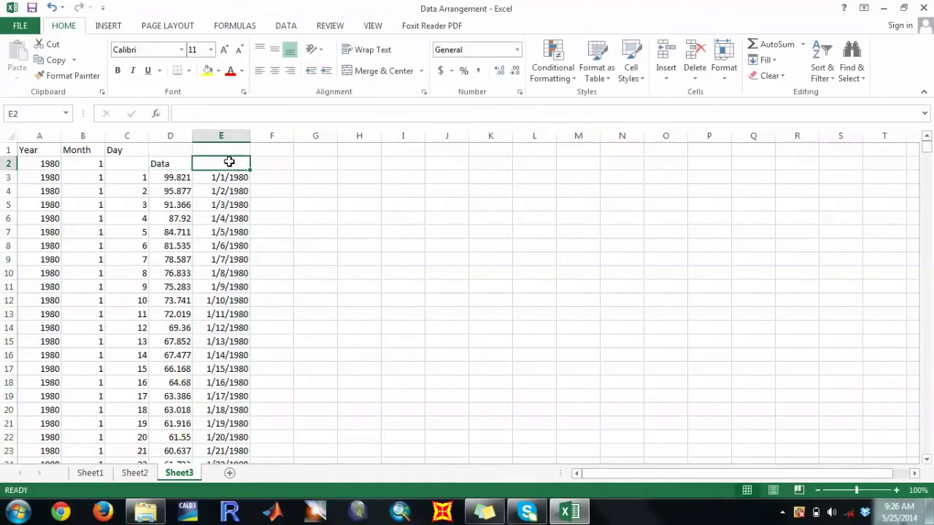
text(Day)
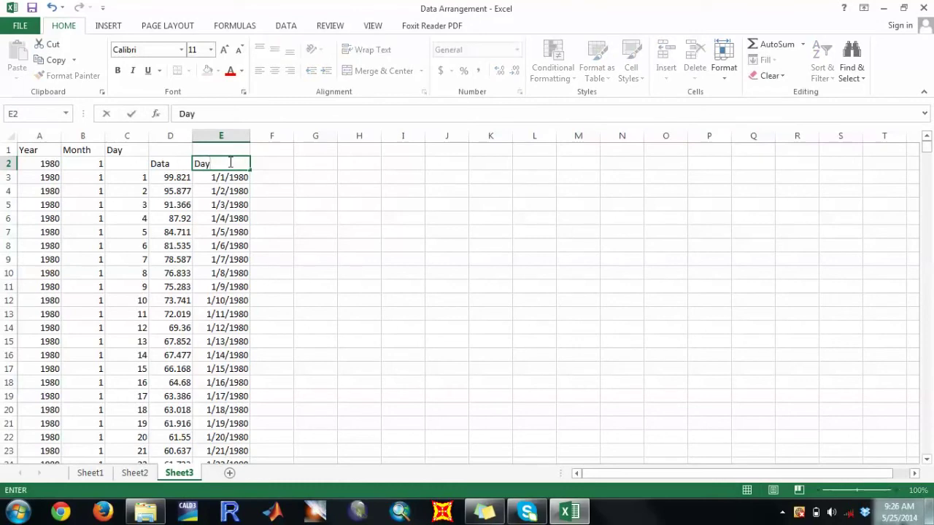
click(285, 182)
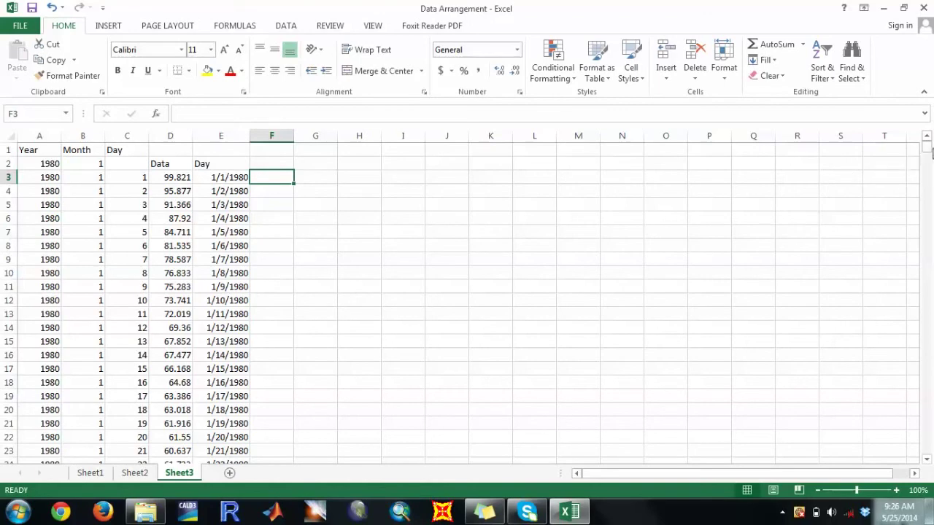
Step: Delete the invalid February 30–31 rows 63–64 and refill the Day dates from 2/29/1980
drag(931, 150, 930, 161)
drag(929, 160, 930, 160)
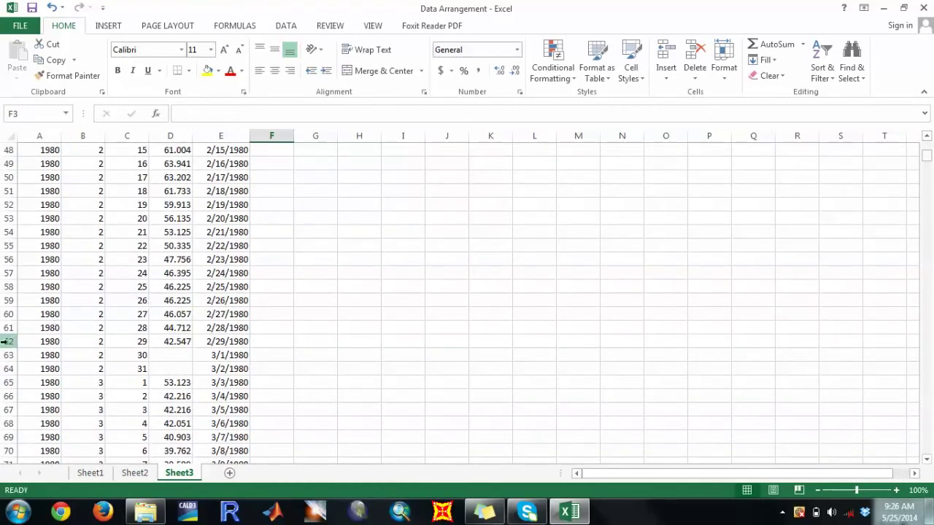
click(156, 340)
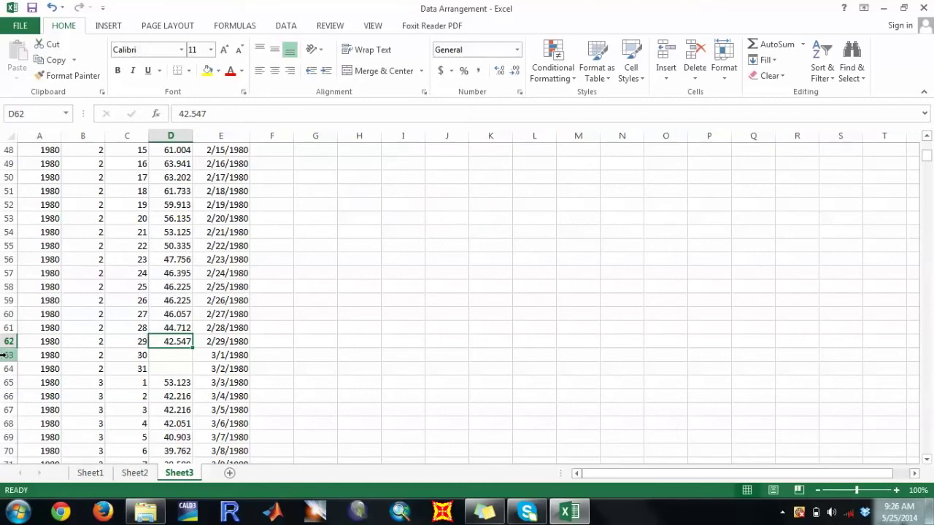
drag(5, 355, 8, 368)
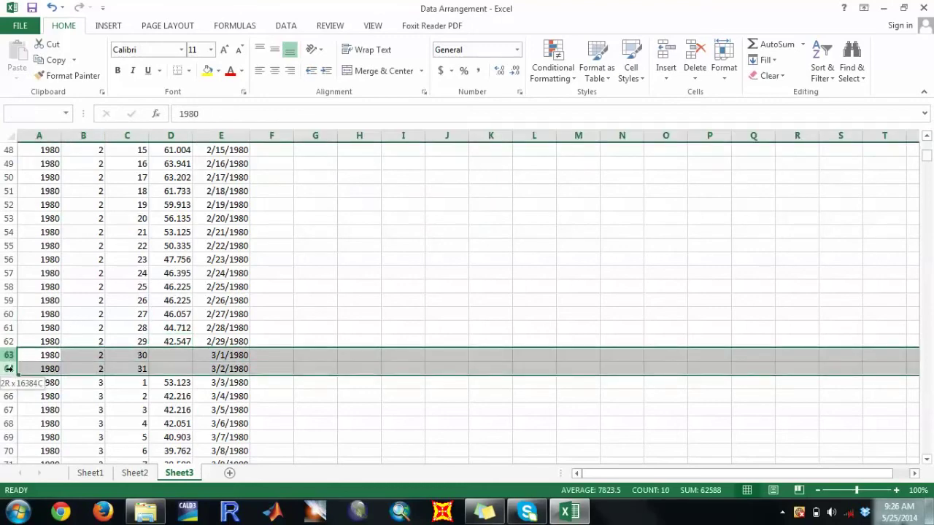
right_click(64, 368)
click(109, 275)
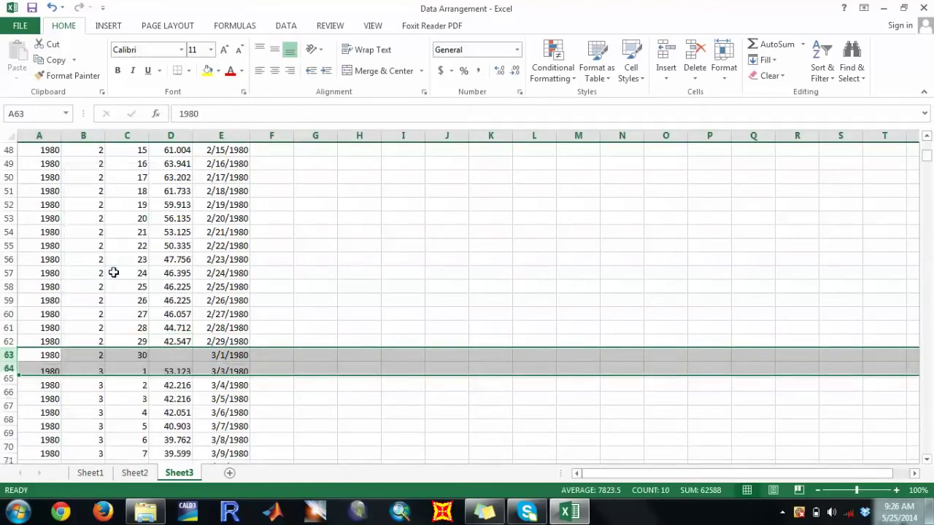
click(232, 341)
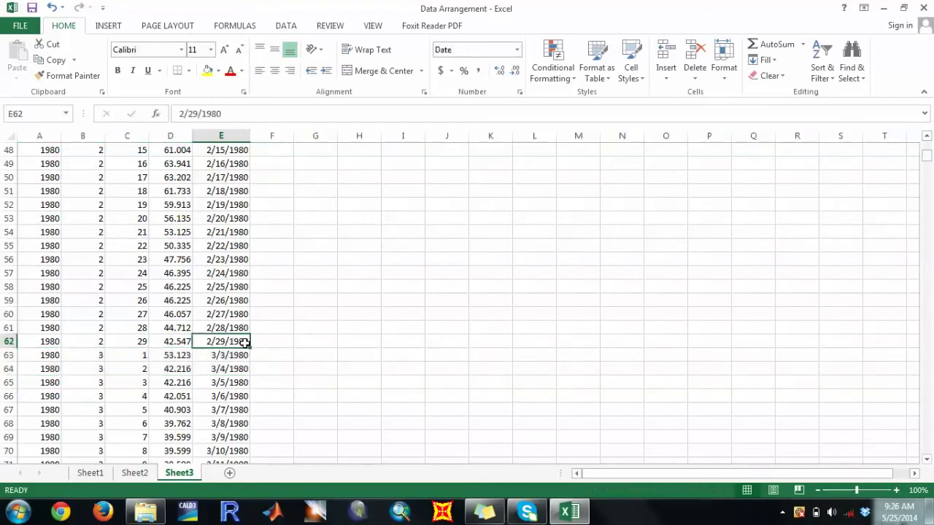
double_click(249, 348)
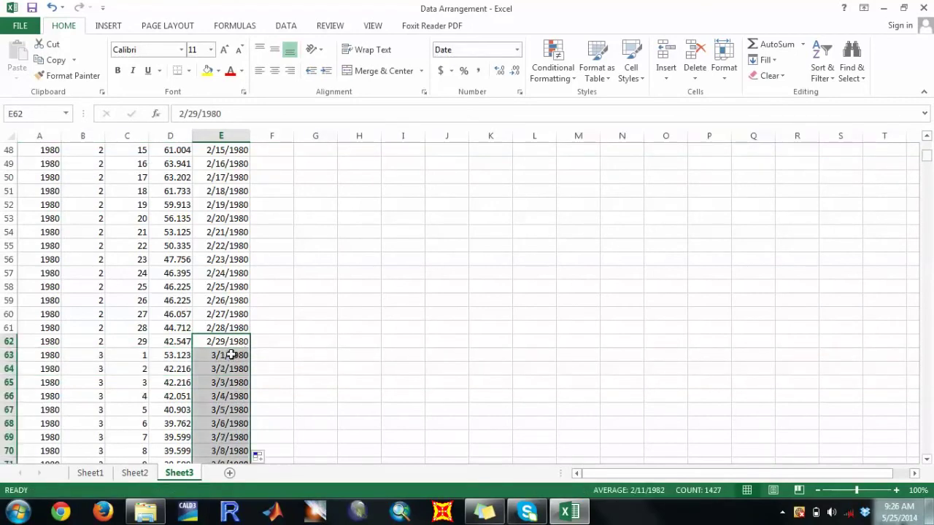
click(35, 357)
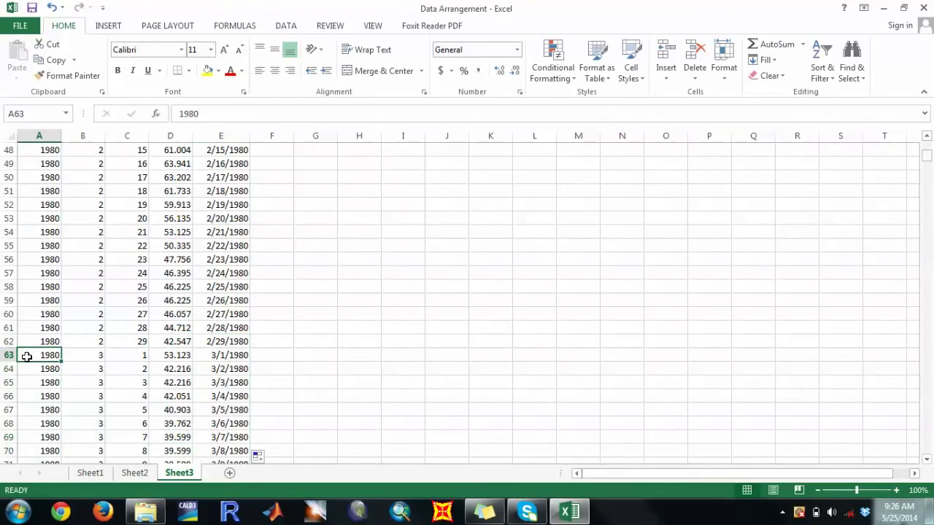
drag(68, 355, 139, 356)
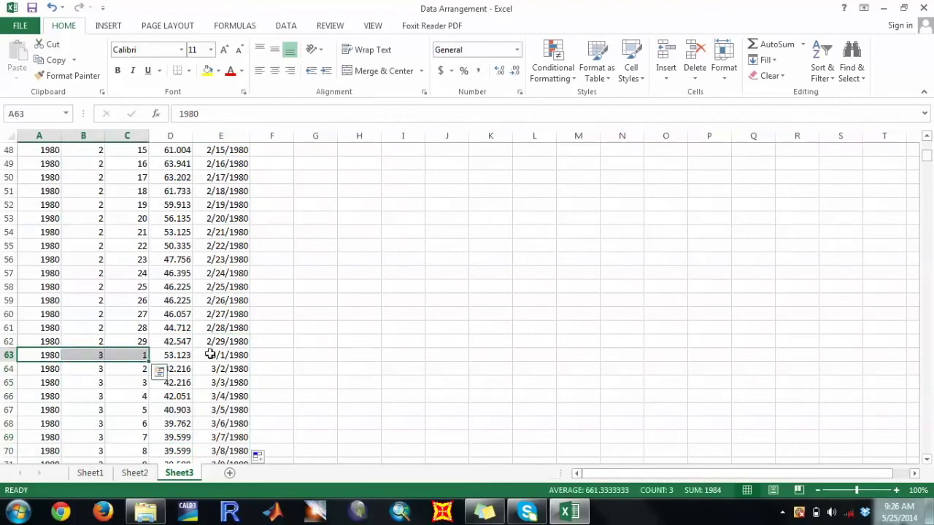
click(240, 354)
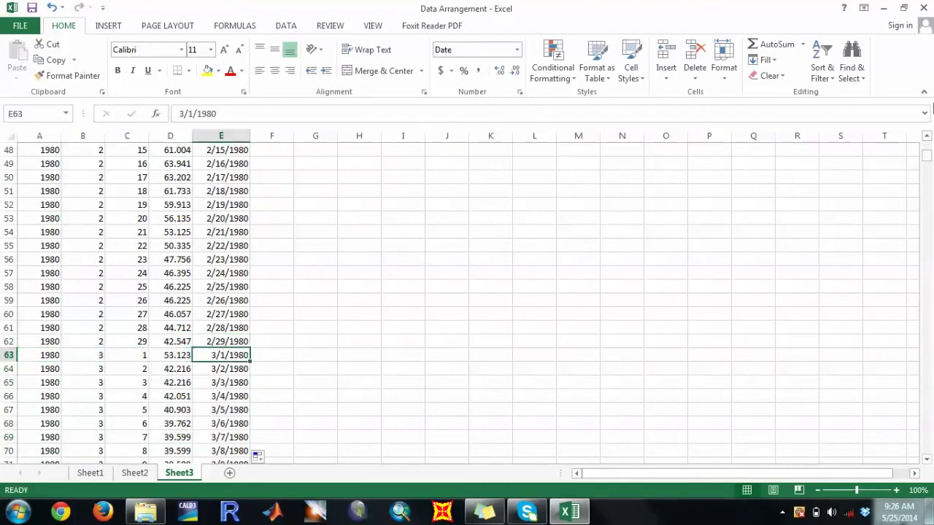
Step: Delete the April 31 row and refill the Day dates from 4/30/1980
drag(925, 153, 930, 175)
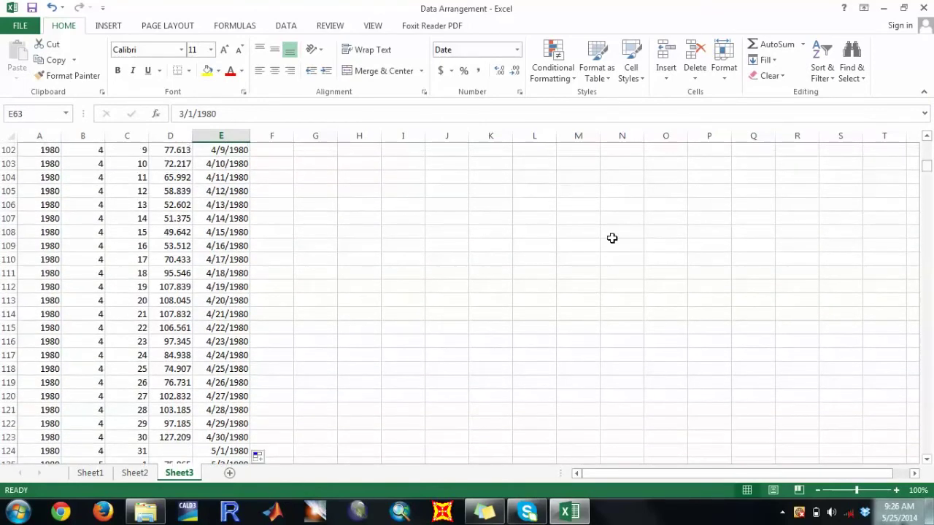
click(8, 451)
right_click(48, 451)
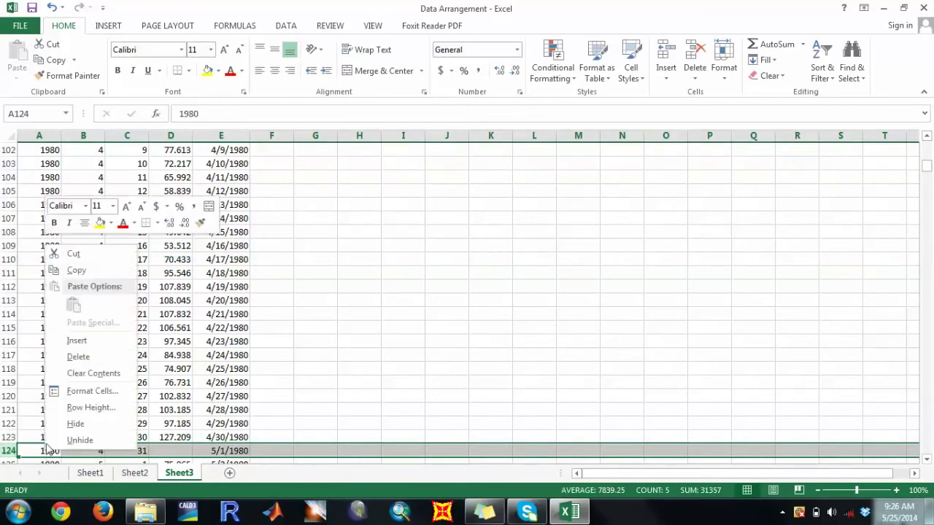
click(81, 356)
click(237, 438)
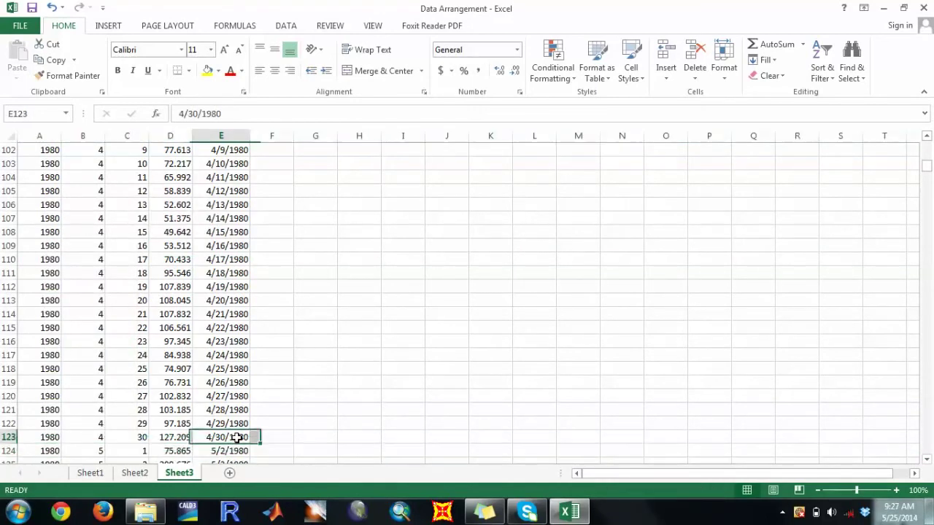
double_click(260, 443)
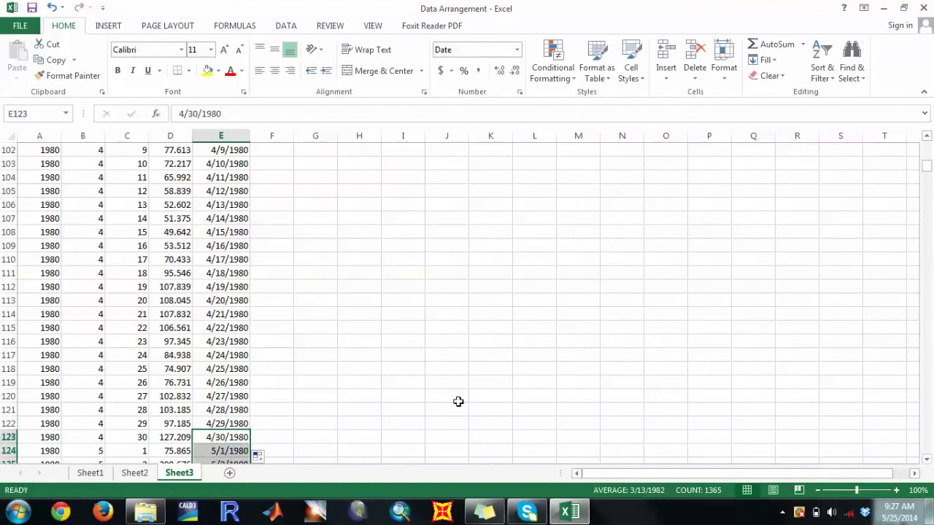
drag(929, 166, 929, 181)
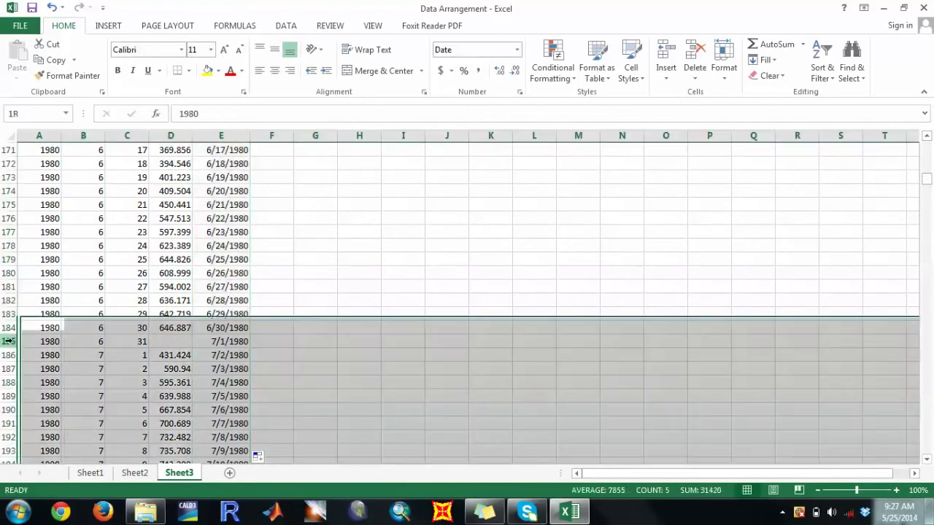
Step: Delete the June 31 row and refill the Day dates from 6/30/1980
click(9, 341)
right_click(94, 341)
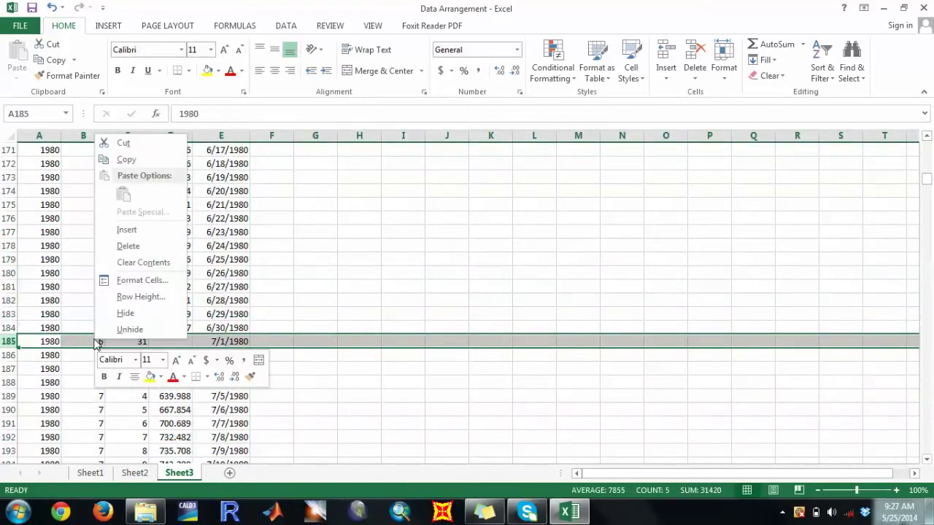
click(127, 246)
click(221, 328)
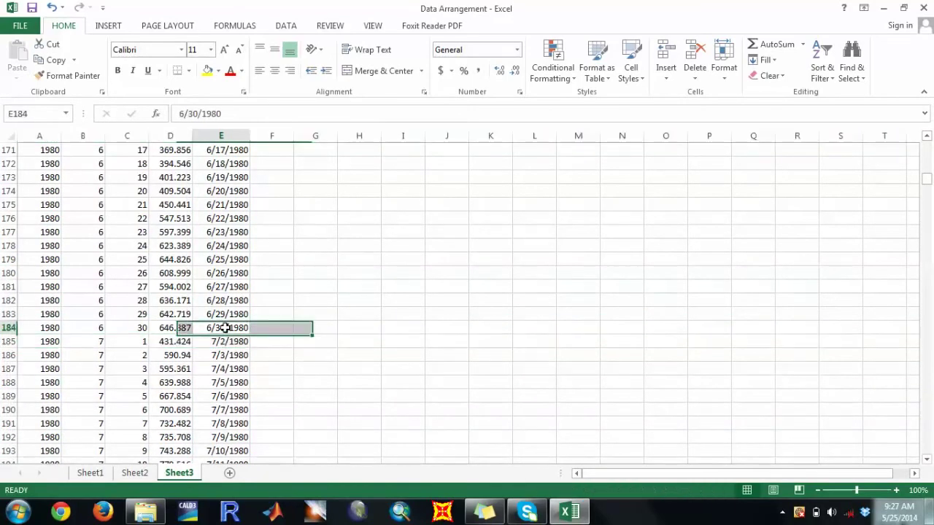
double_click(250, 333)
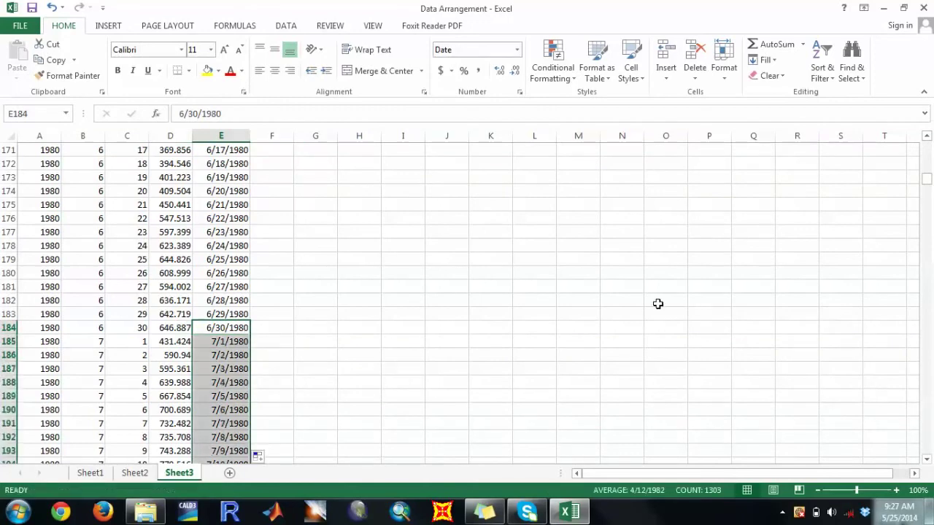
drag(926, 180, 928, 201)
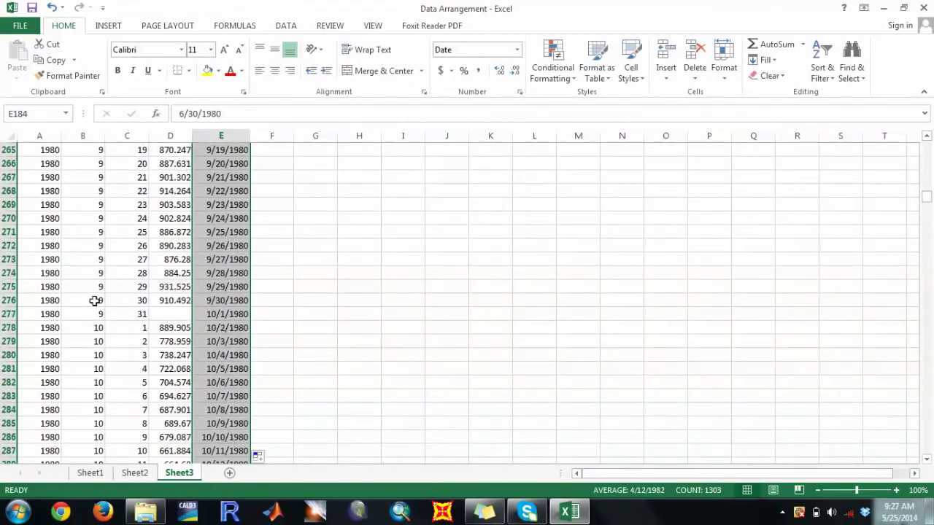
Step: Delete the September 31 row and refill the Day dates from 9/30/1980
click(5, 315)
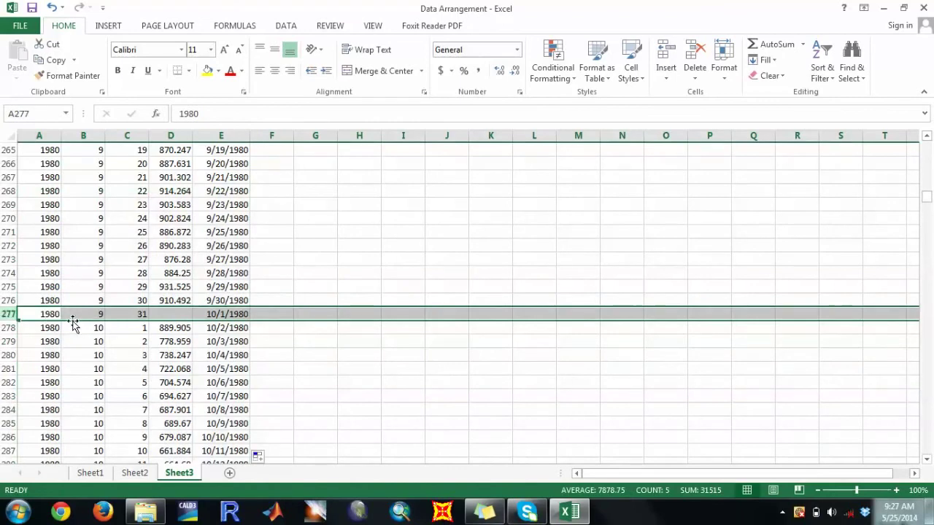
right_click(64, 314)
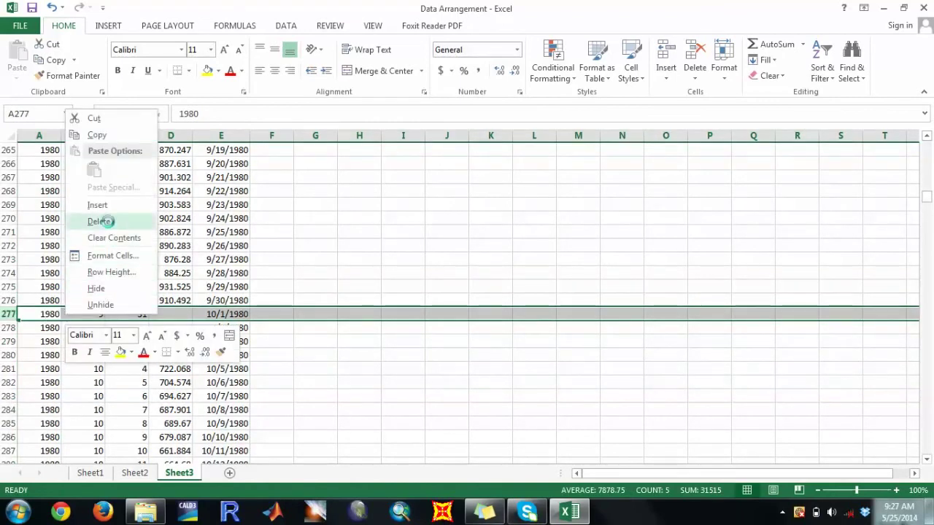
click(100, 220)
click(225, 303)
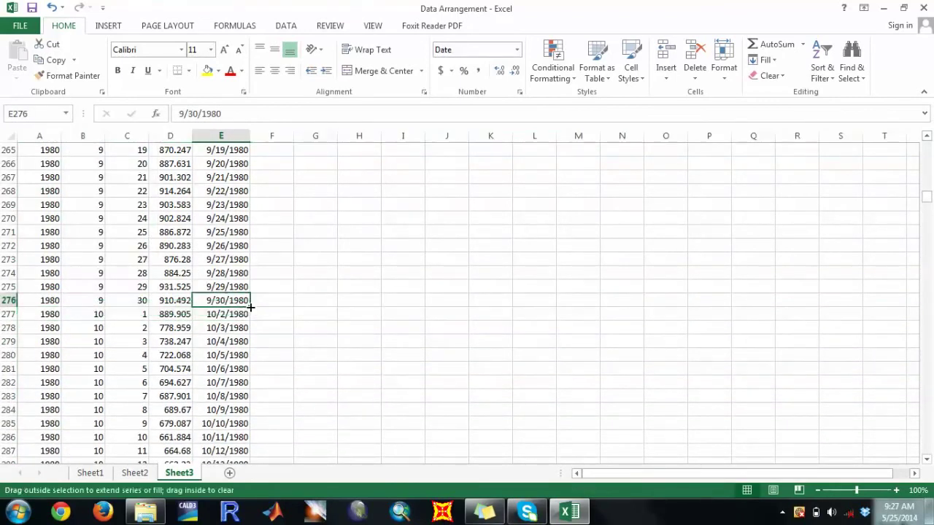
double_click(250, 308)
drag(929, 197, 930, 212)
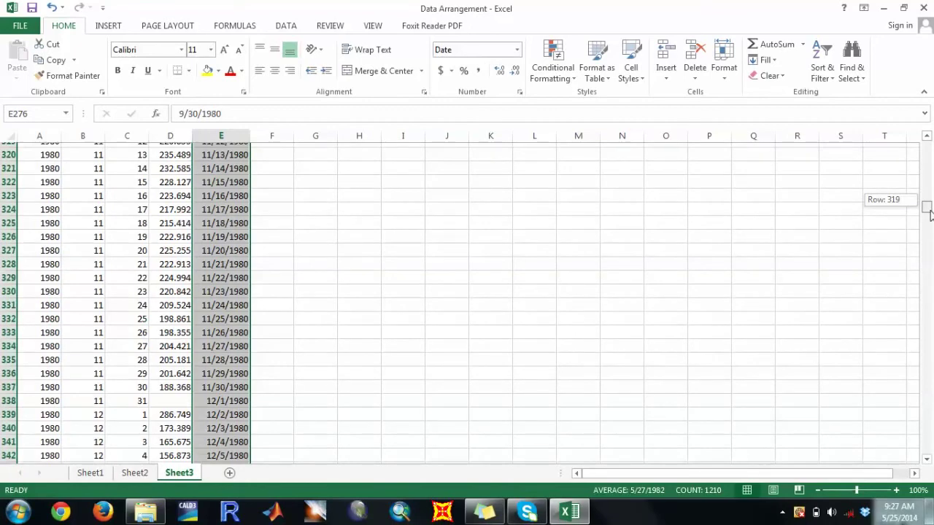
drag(930, 212, 930, 211)
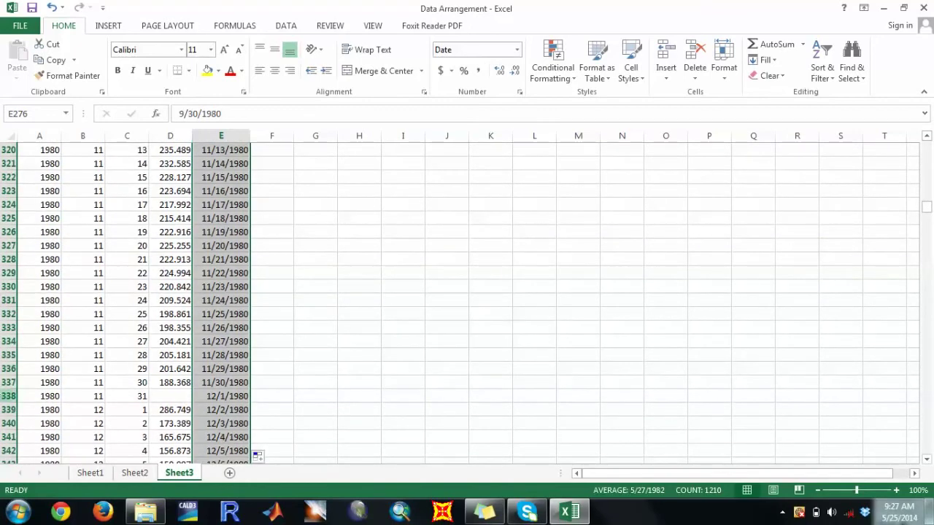
Step: Delete the November 31 row, extend dates from 11/30/1980, and confirm 12/31/1980 lines up
drag(8, 396, 48, 397)
right_click(48, 396)
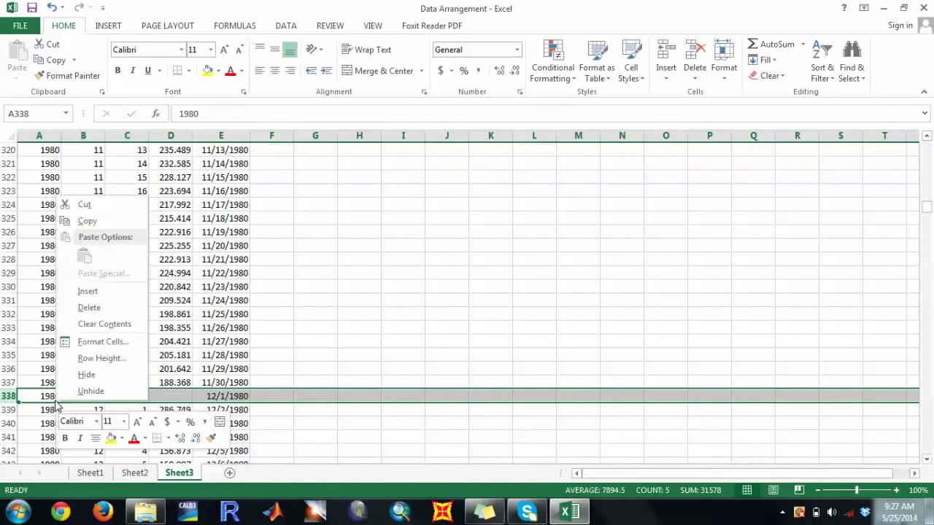
click(120, 311)
click(234, 383)
drag(242, 392, 251, 457)
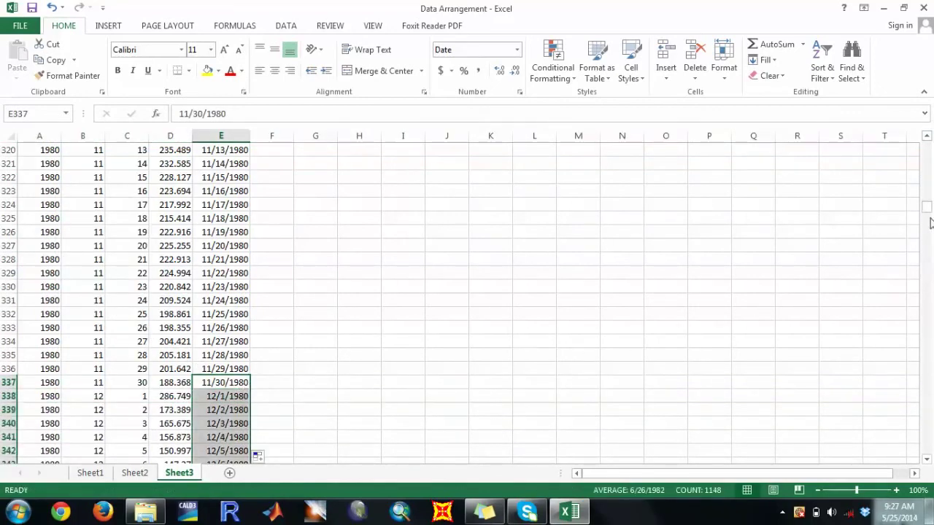
drag(930, 217, 930, 216)
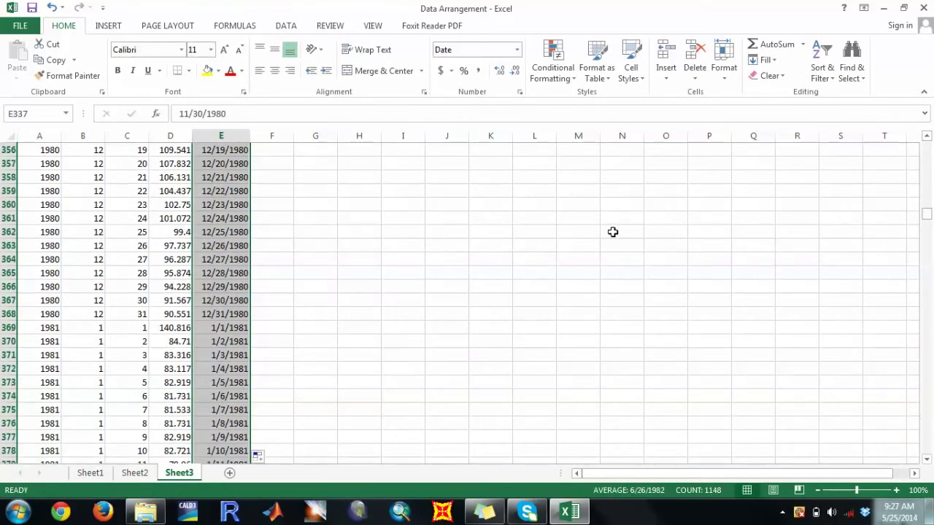
click(29, 314)
drag(67, 314, 140, 312)
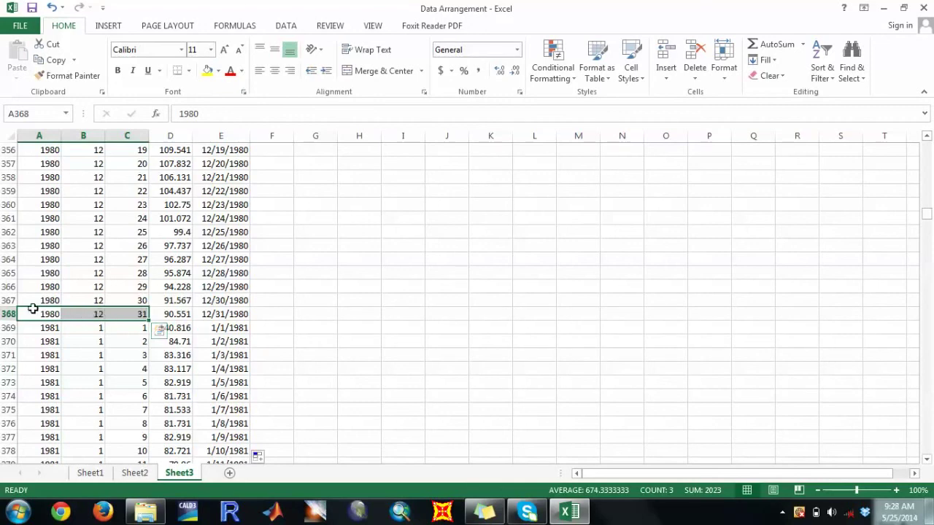
click(211, 314)
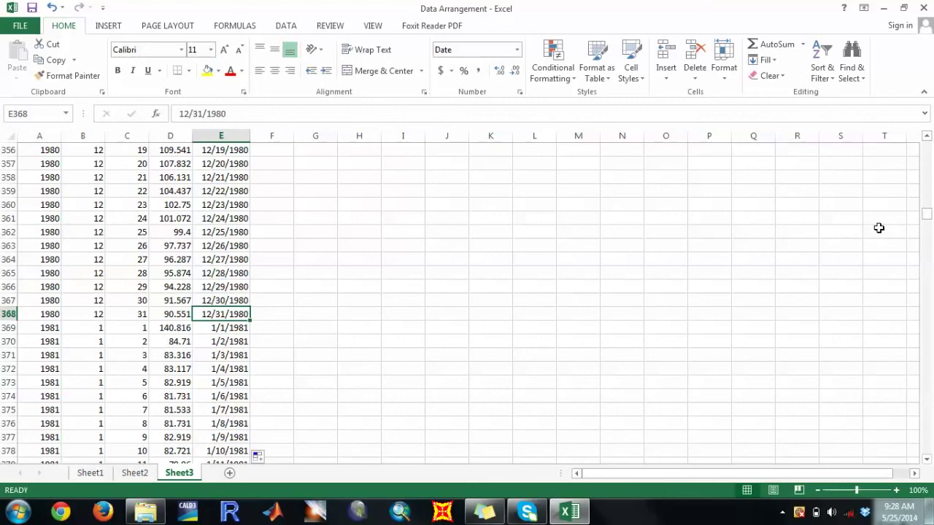
drag(931, 218, 922, 78)
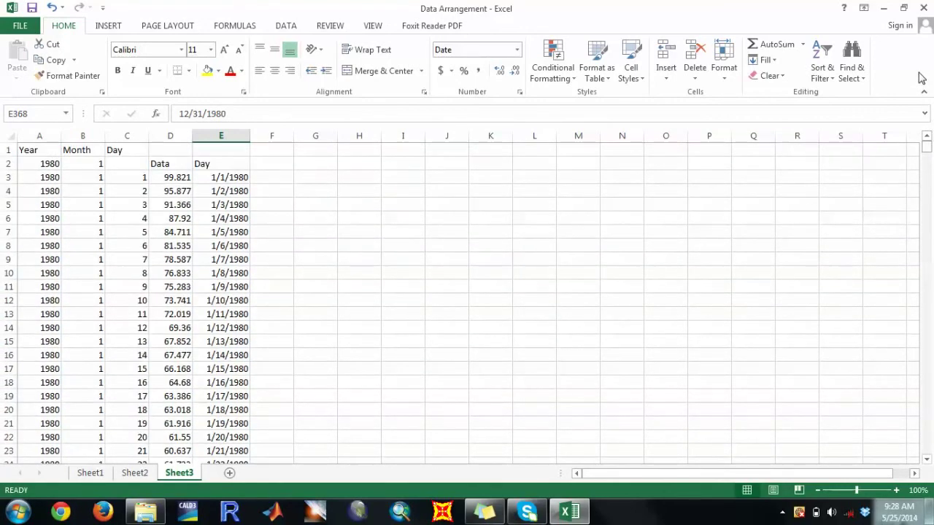
Step: Save the Data Arrangement workbook from the Quick Access Toolbar
click(33, 6)
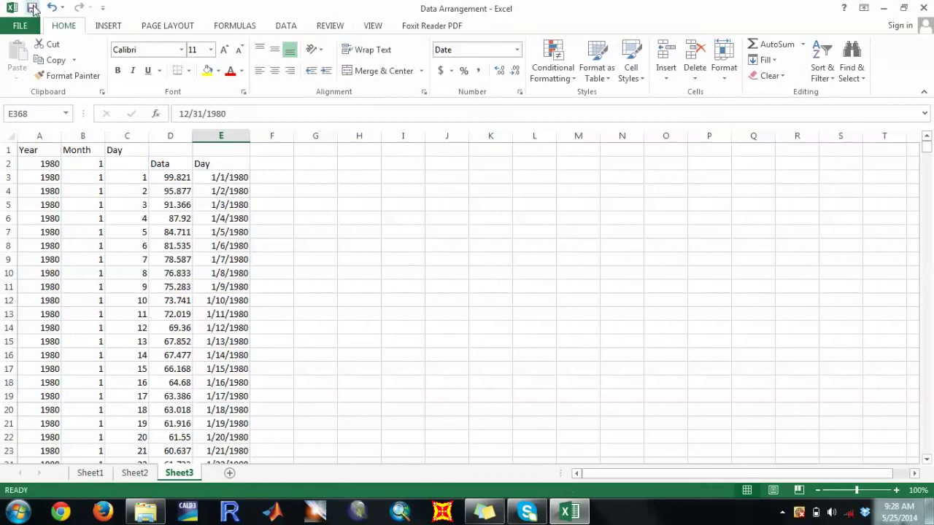